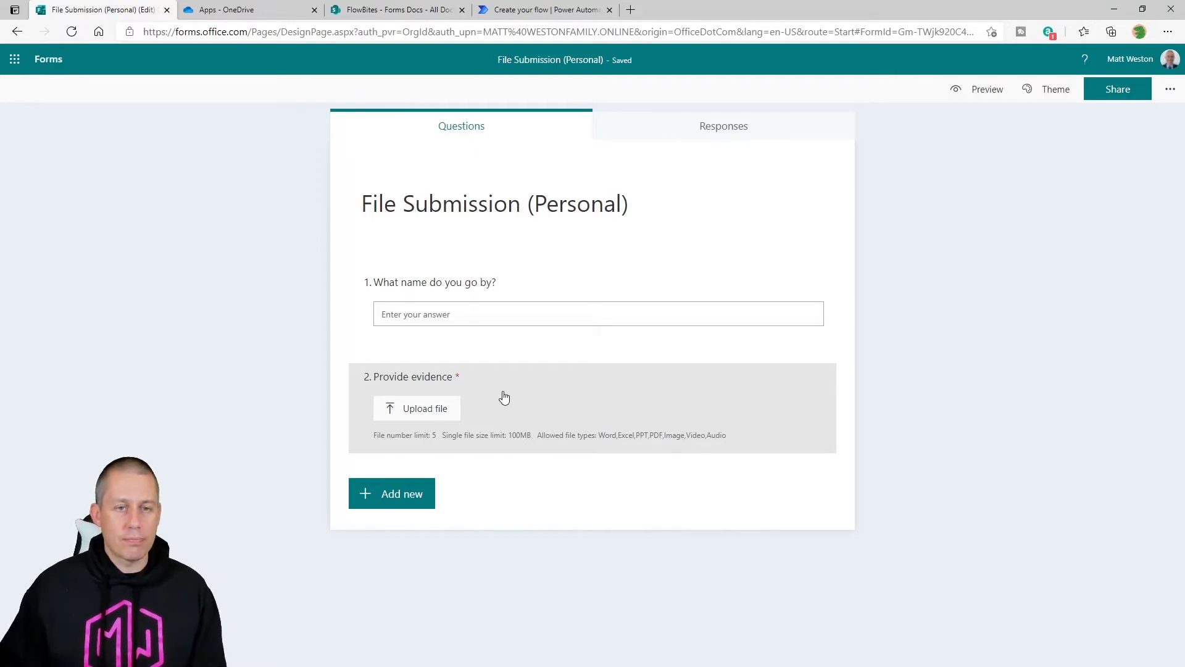
Switch to OneDrive, open the Question folder under Apps > Microsoft Forms > File Submission (Personal), and view the FlowBites Forms Docs library in SharePoint.
left_click(254, 12)
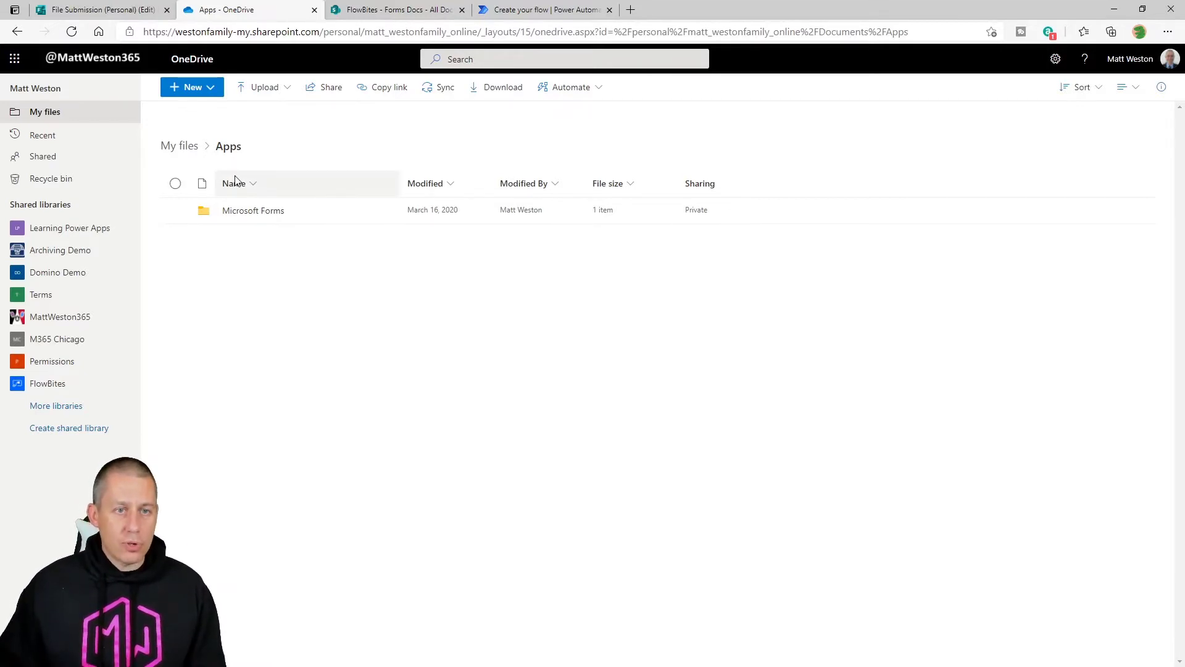
left_click(259, 214)
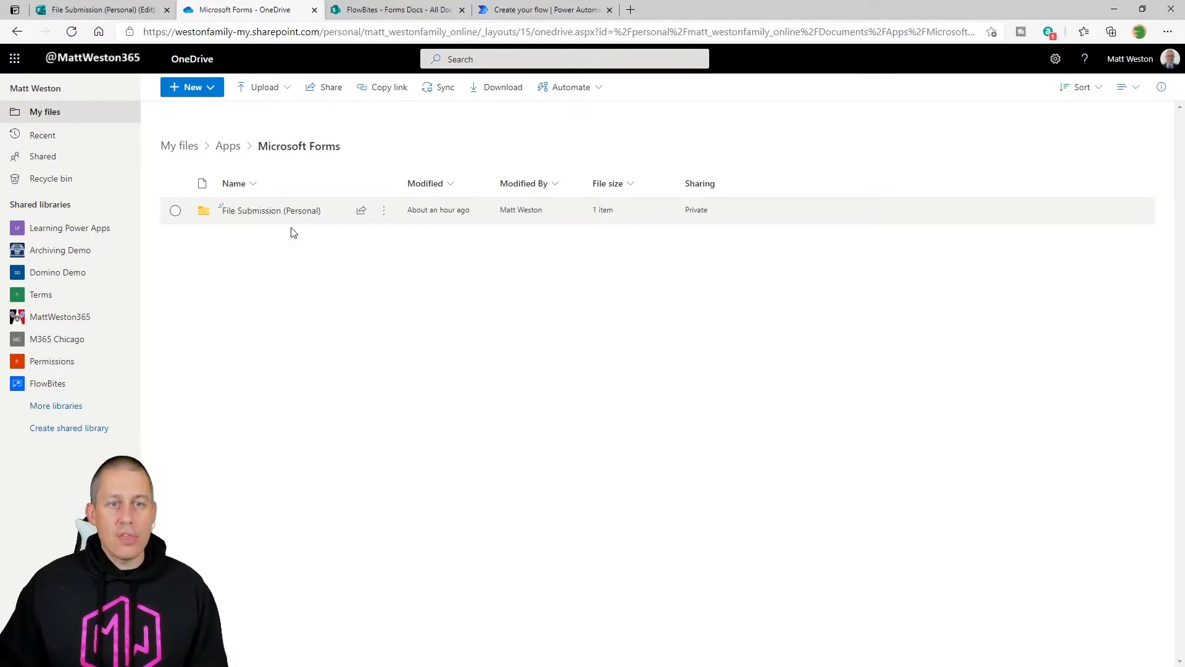
left_click(300, 221)
left_click(297, 212)
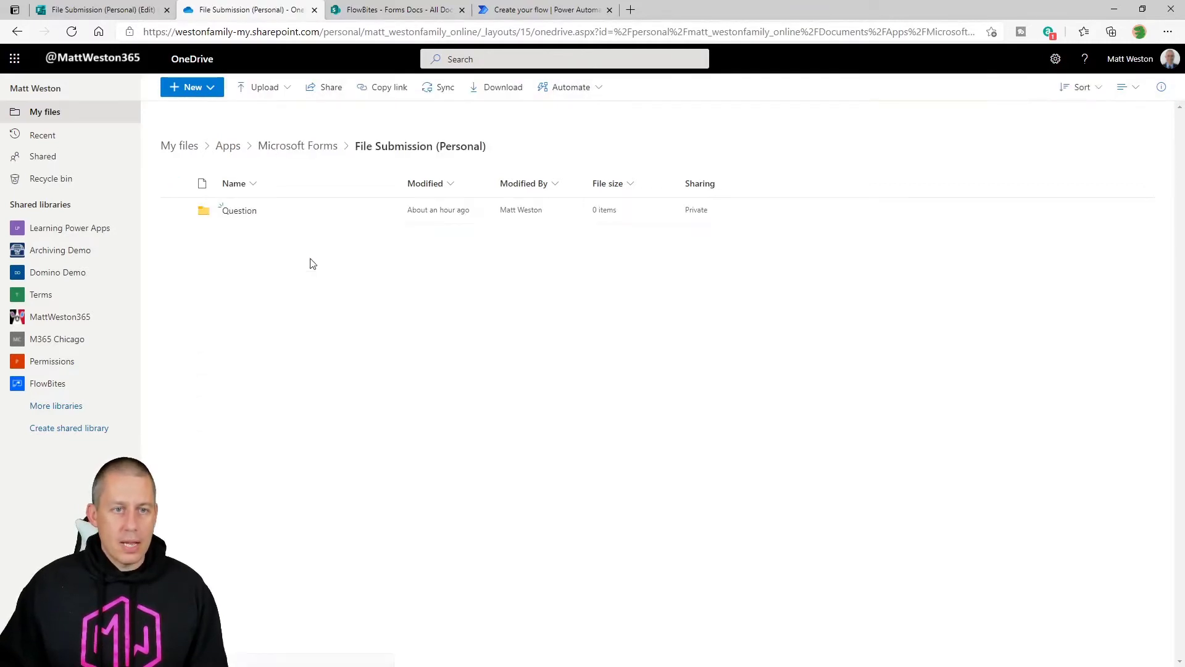
left_click(240, 212)
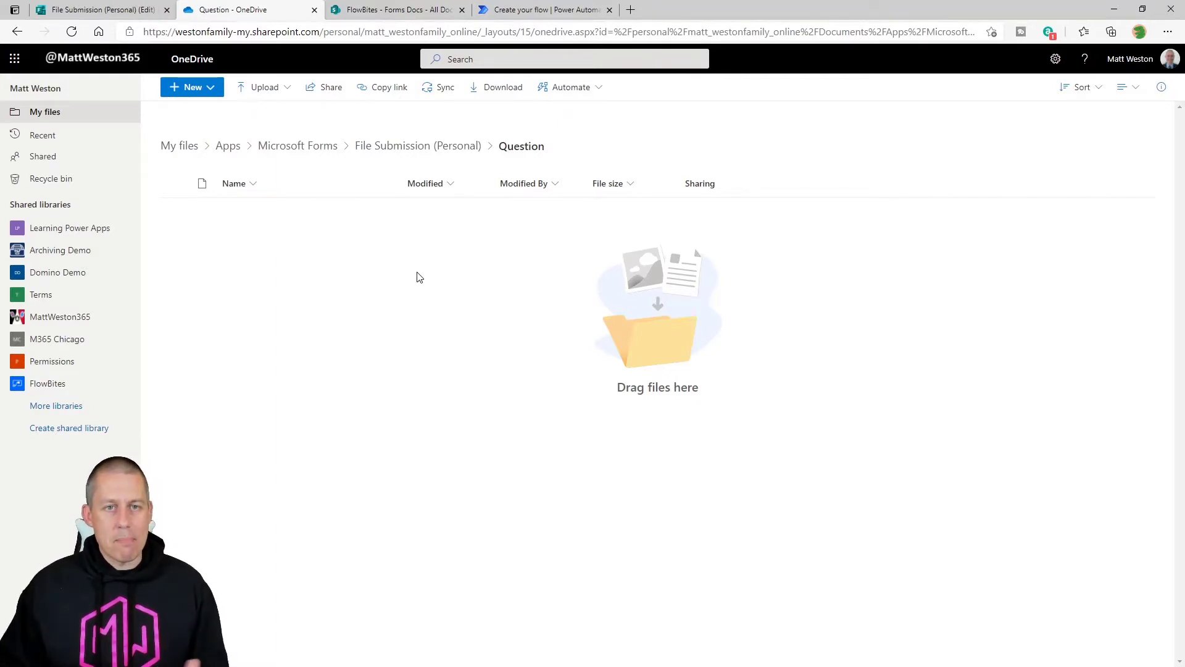
left_click(408, 13)
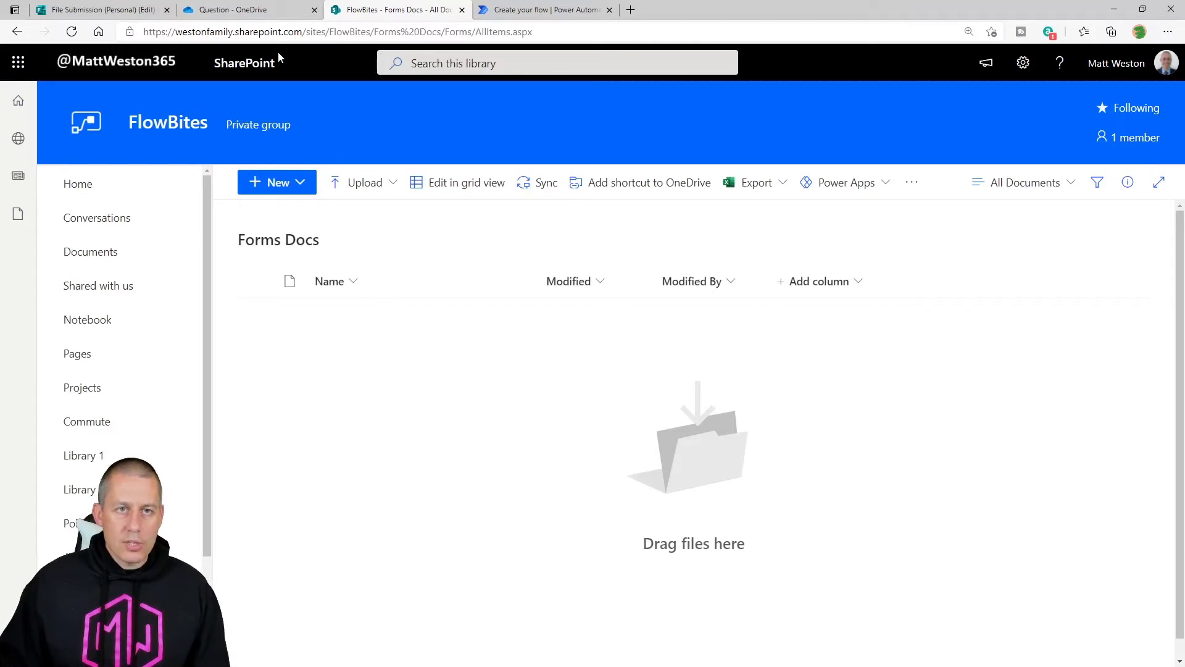
Switch to Power Automate and add the Microsoft Forms trigger "When a new response is submitted" for the File Submission (Personal) form.
left_click(532, 12)
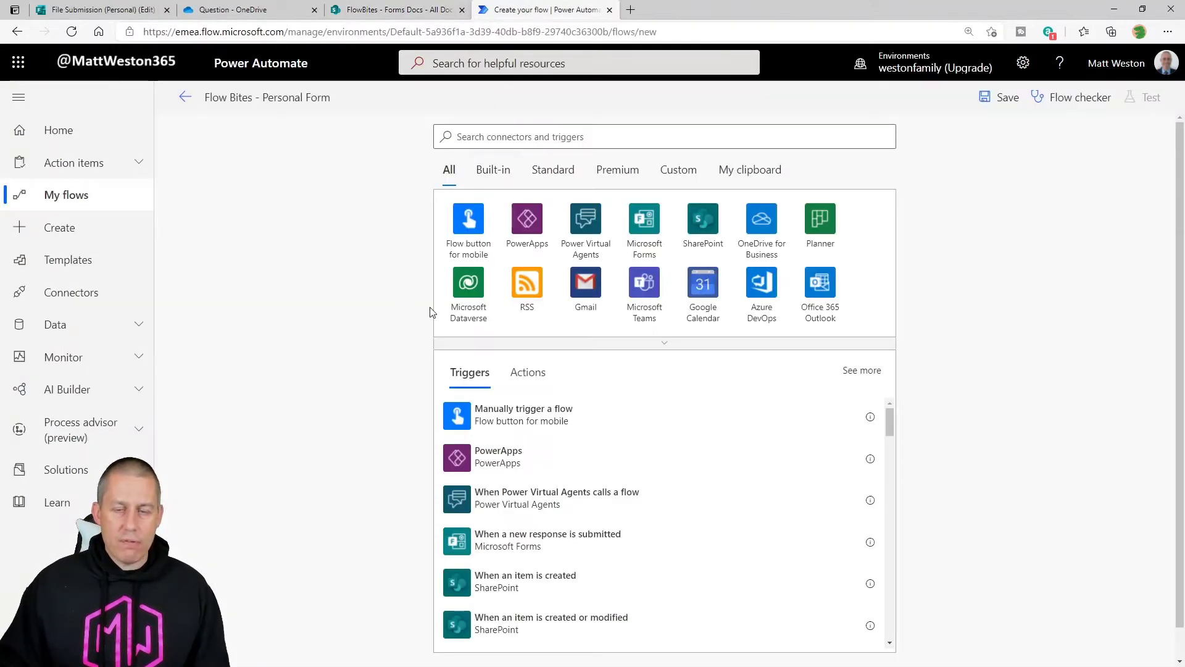
left_click(550, 136)
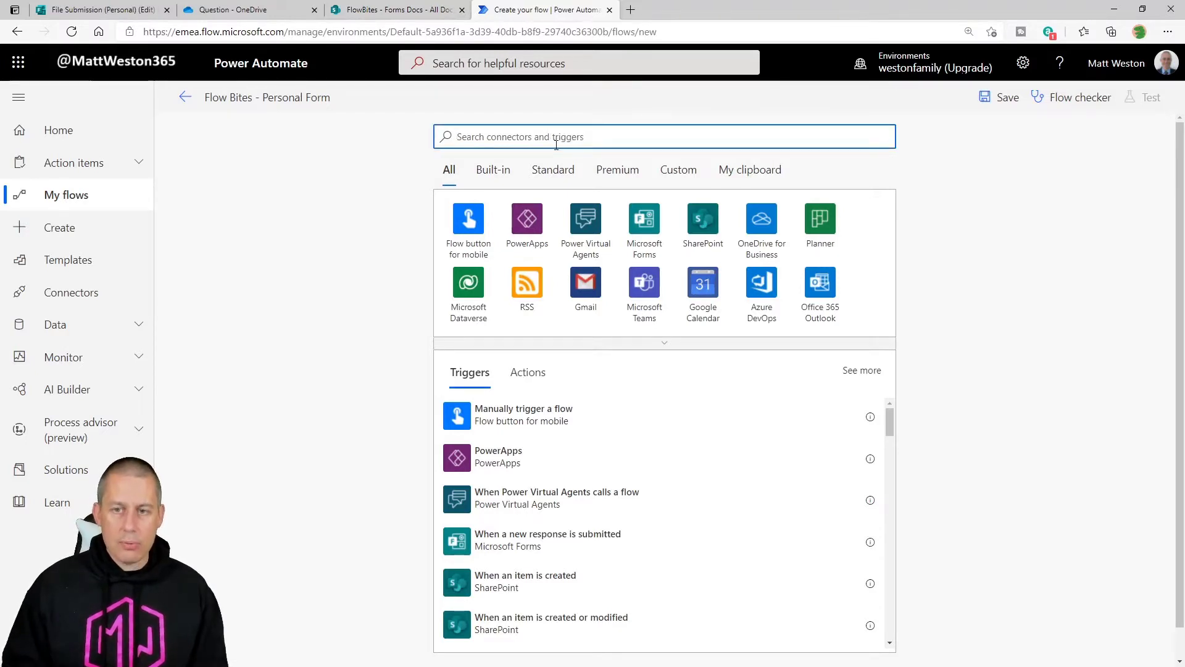
type("microsoft forms")
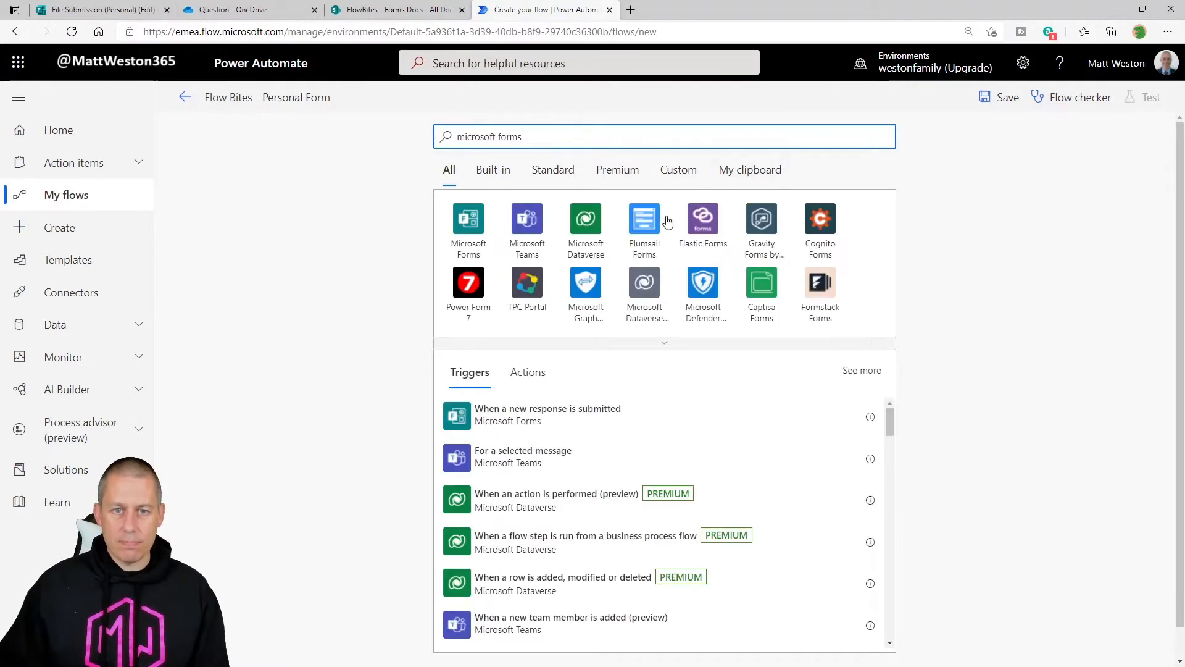
left_click(493, 217)
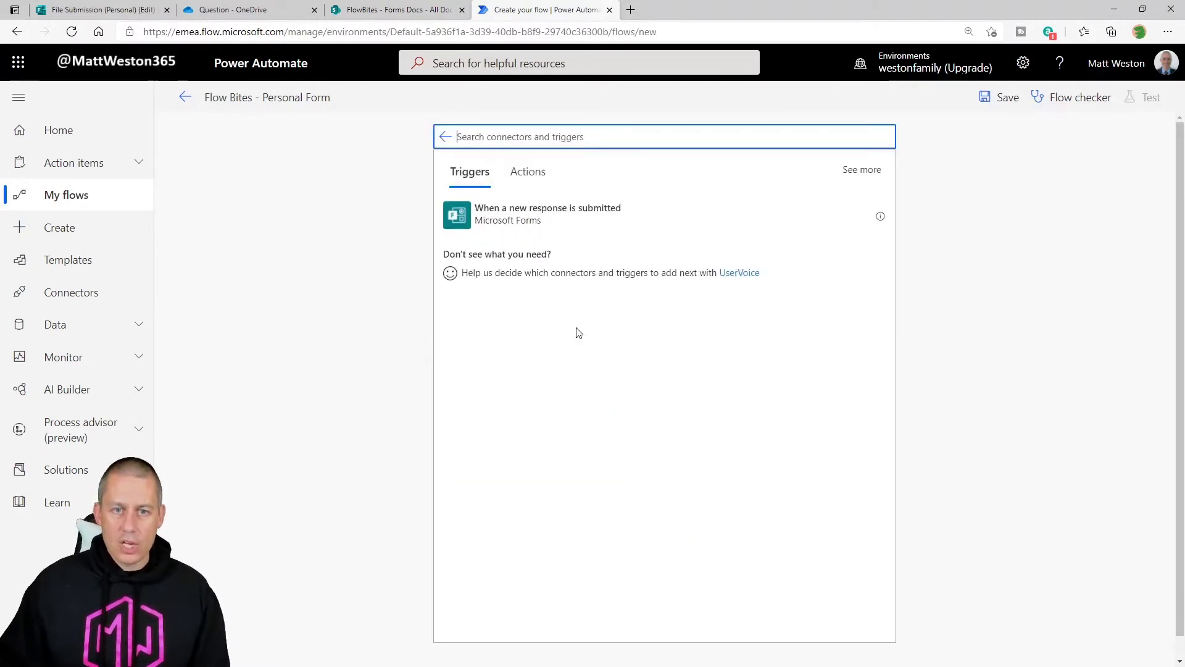
left_click(555, 225)
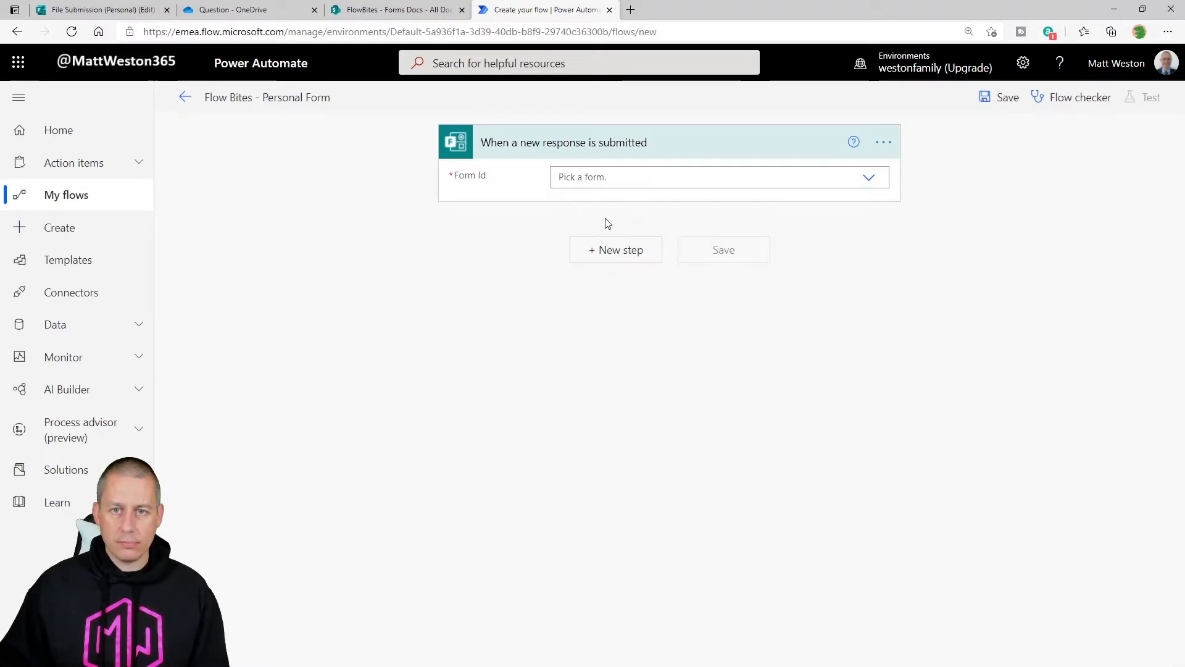
left_click(859, 178)
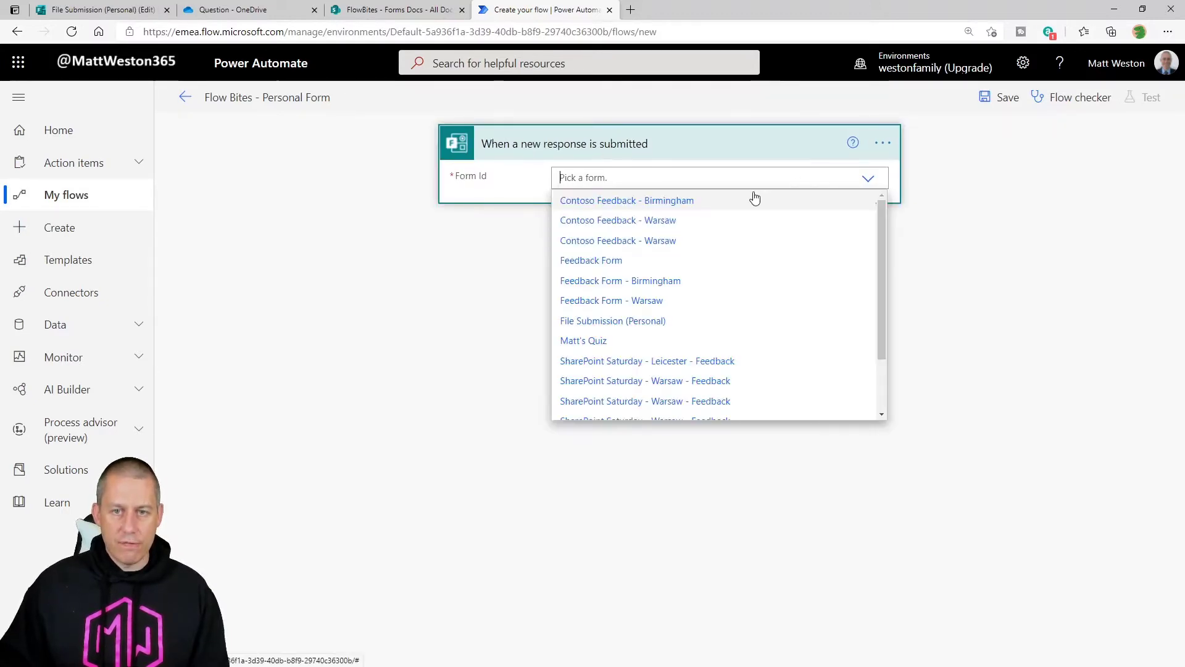
left_click(633, 321)
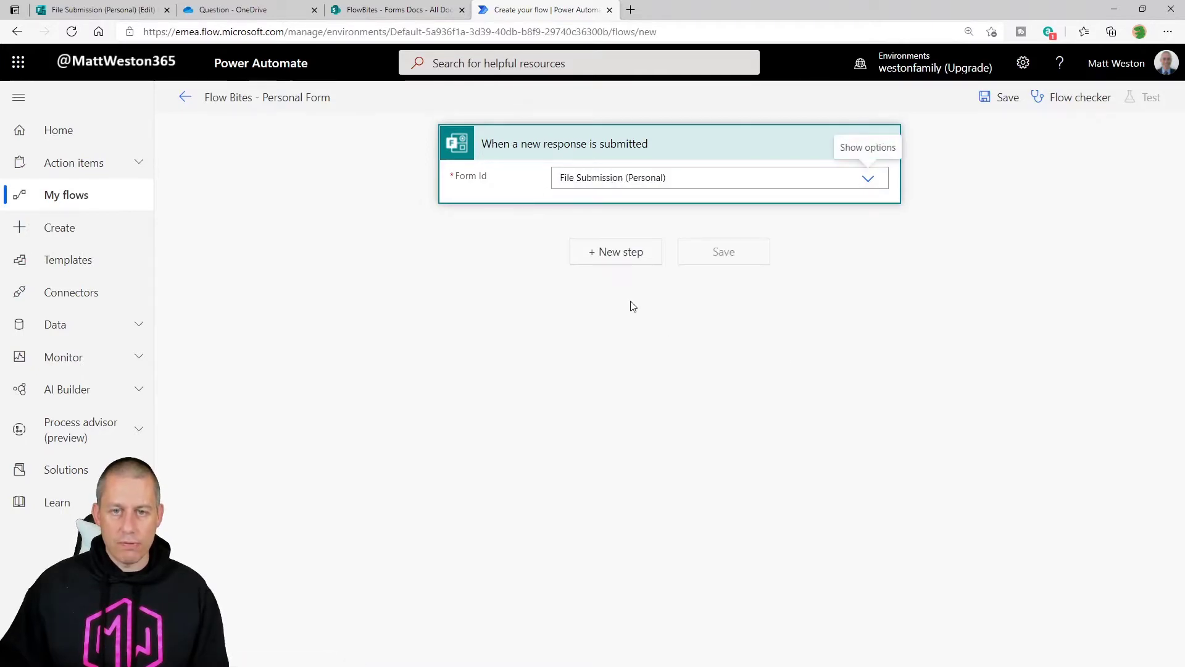
Add the Microsoft Forms "Get response details" action after the trigger.
left_click(616, 253)
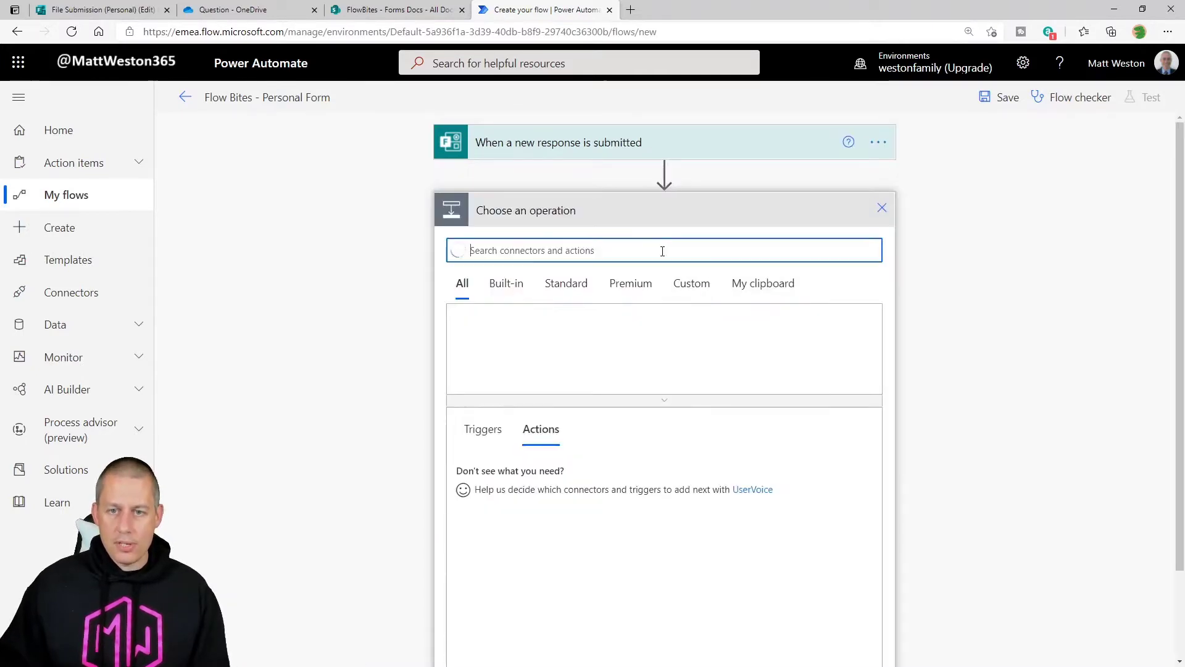
type("get")
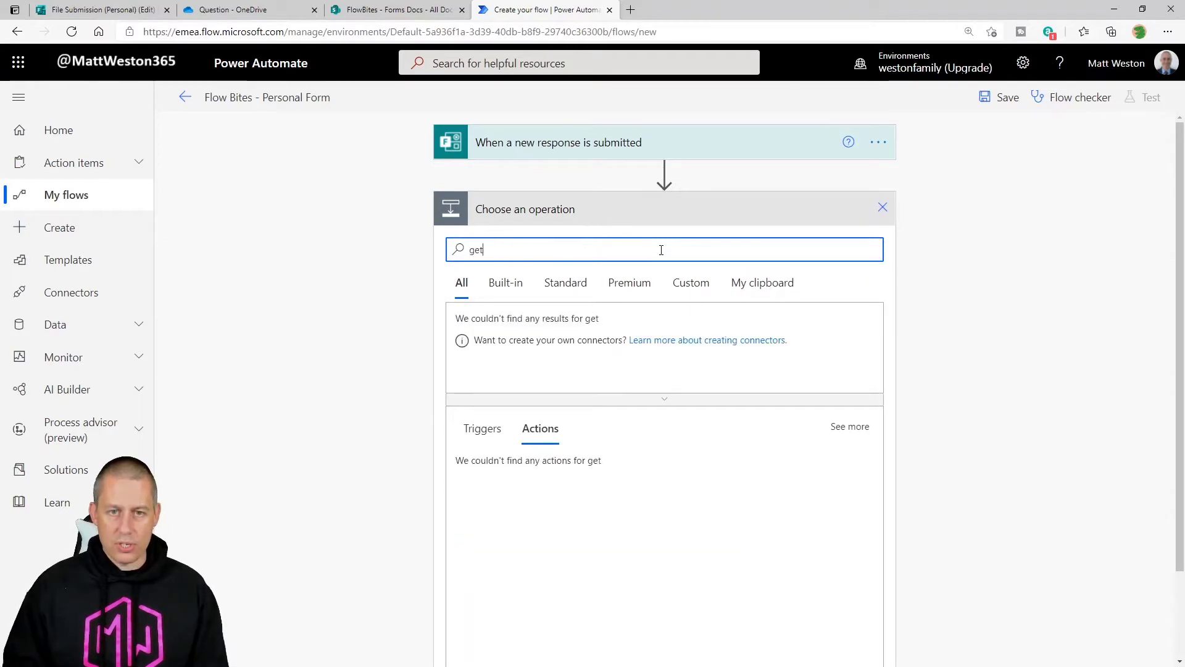
type(" response")
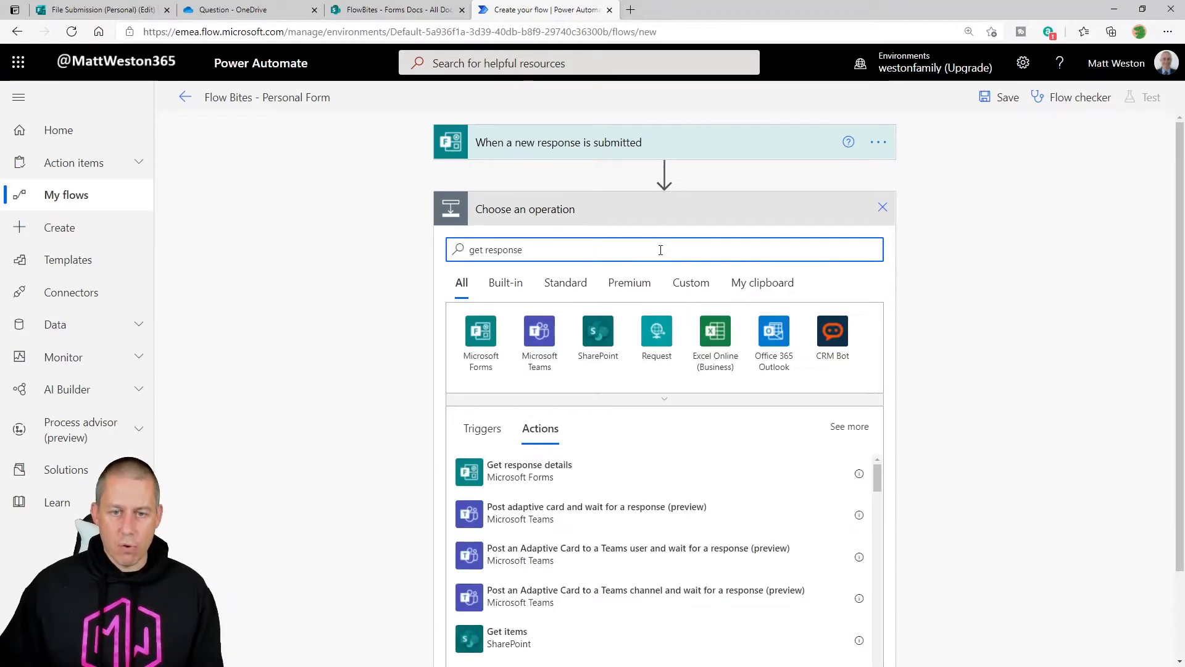
left_click(557, 475)
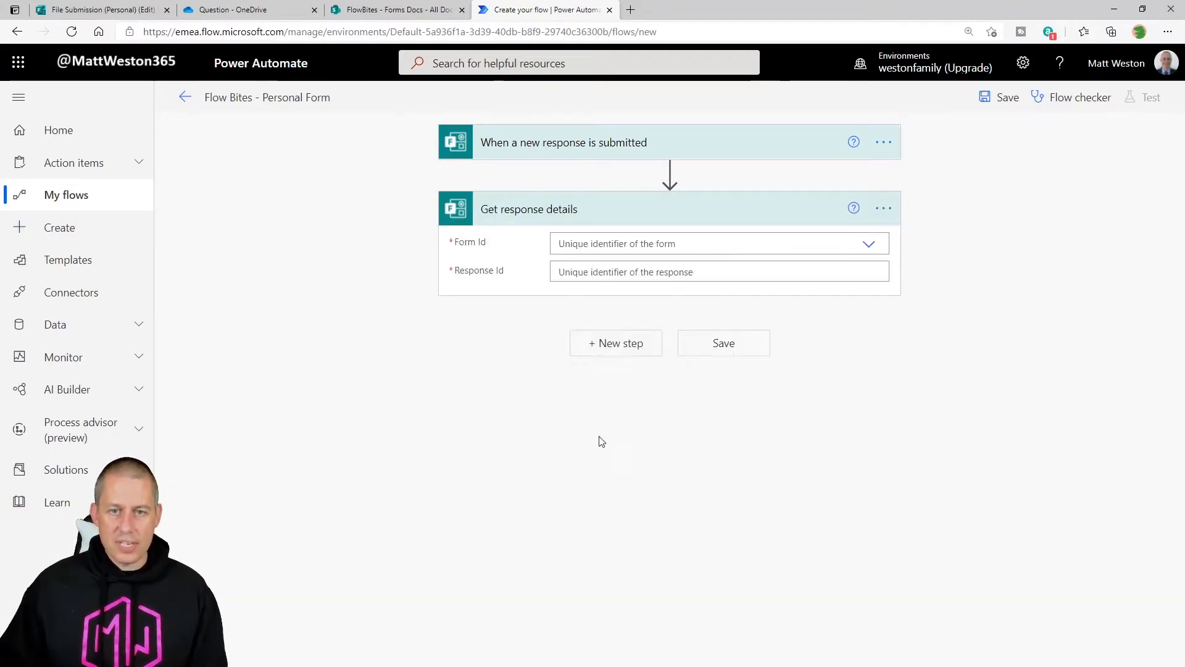
Set the response details action's form to File Submission (Personal) and its Response Id to the trigger's Response Id dynamic content.
left_click(730, 246)
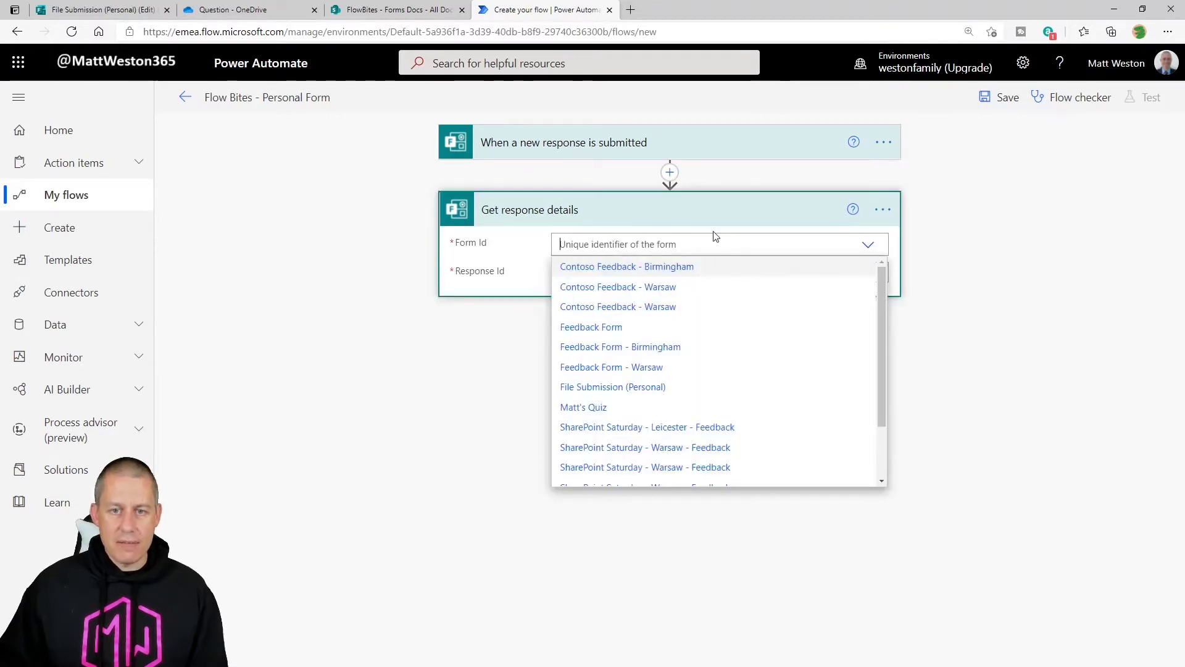
left_click(636, 389)
left_click(689, 274)
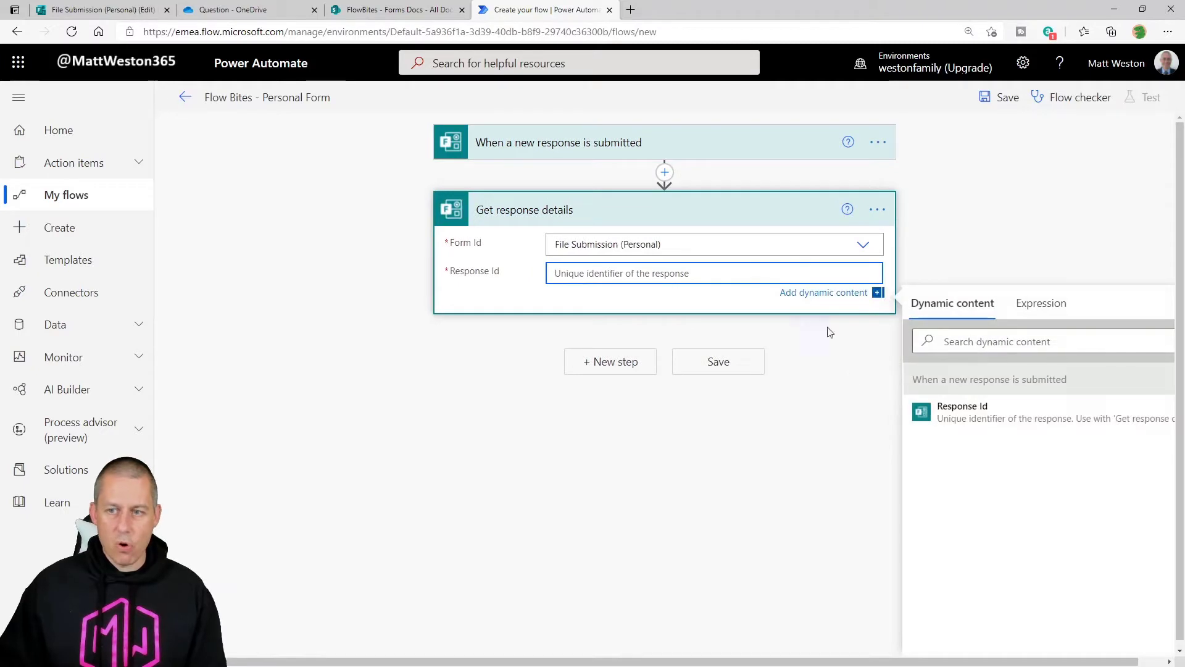
left_click(963, 412)
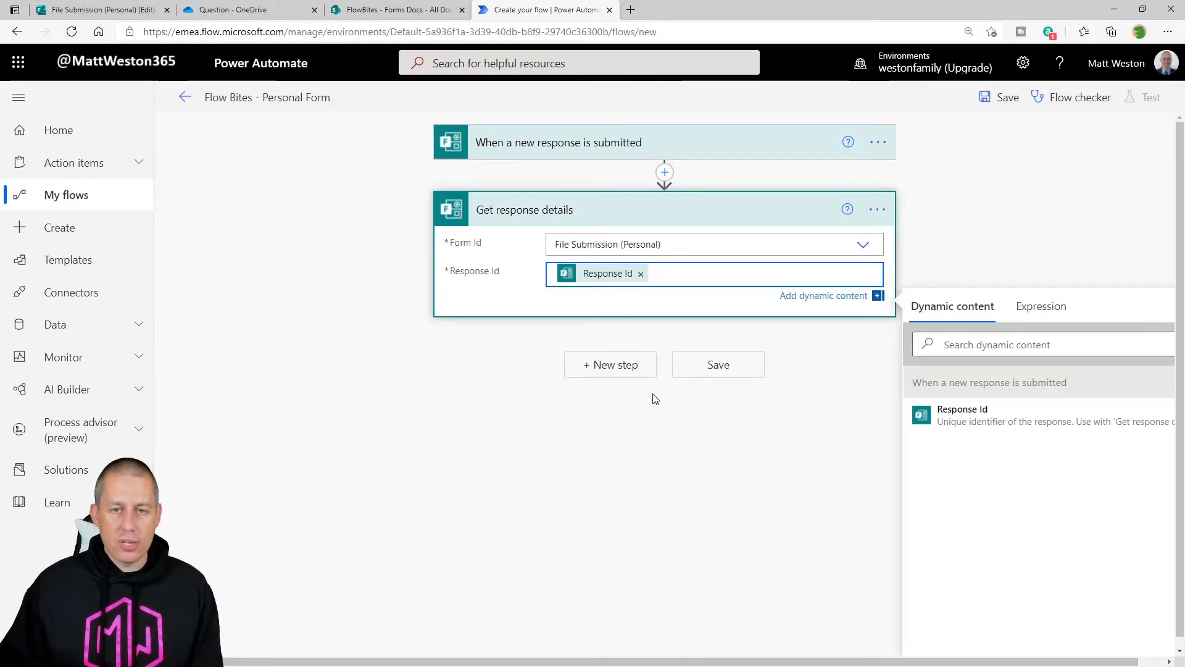
Save the flow and start a manual test run.
left_click(710, 371)
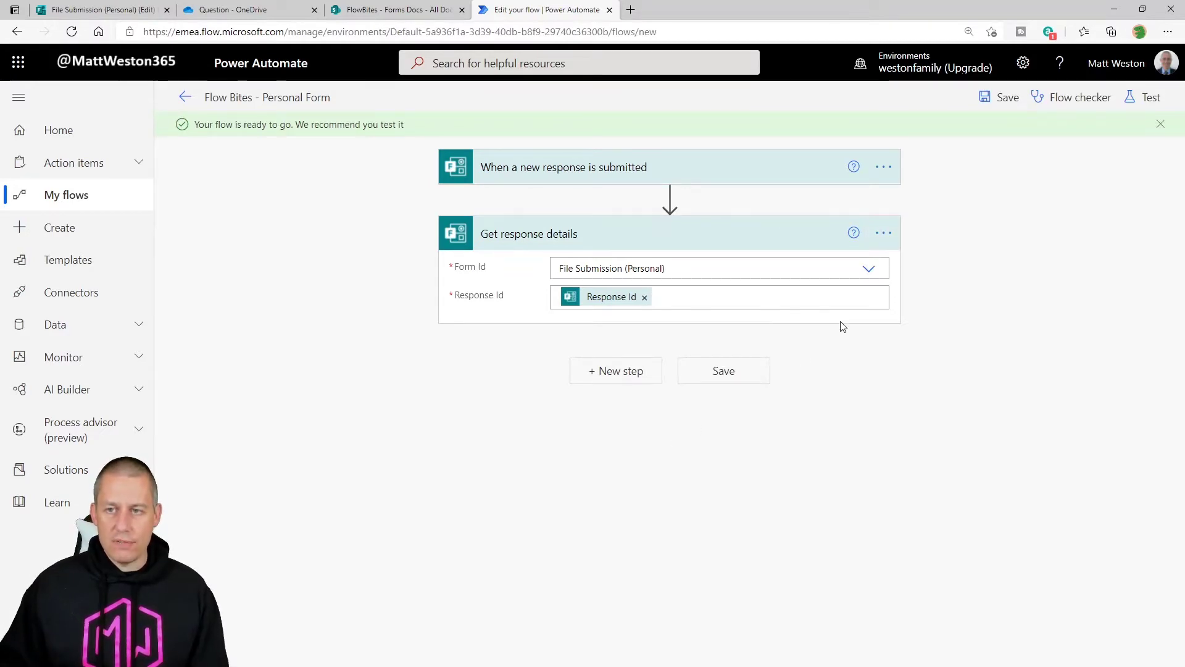
left_click(1129, 102)
left_click(943, 137)
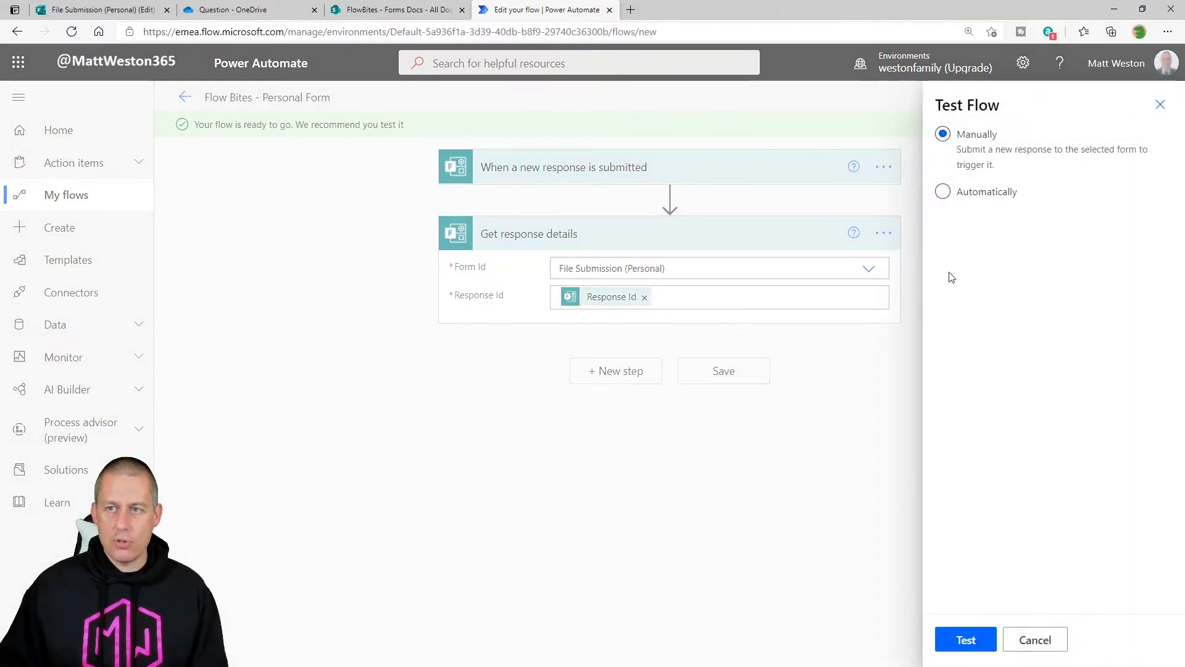
left_click(966, 641)
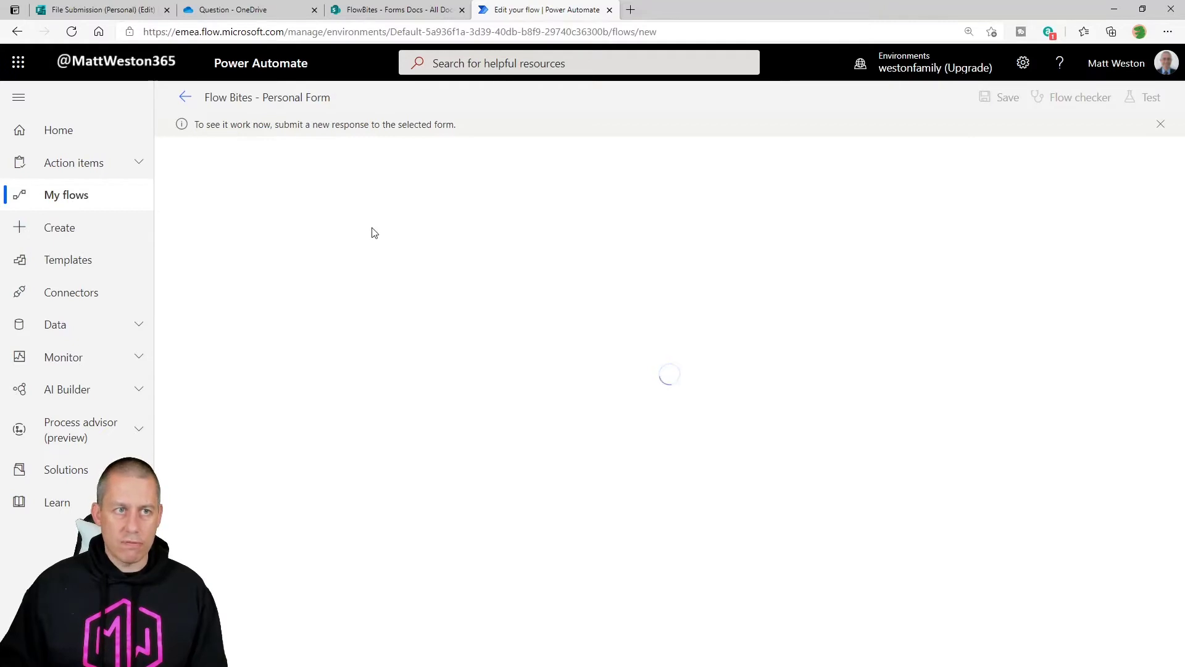
Switch to Microsoft Forms, preview the File Submission (Personal) form and answer the name question with "Test 1".
left_click(119, 9)
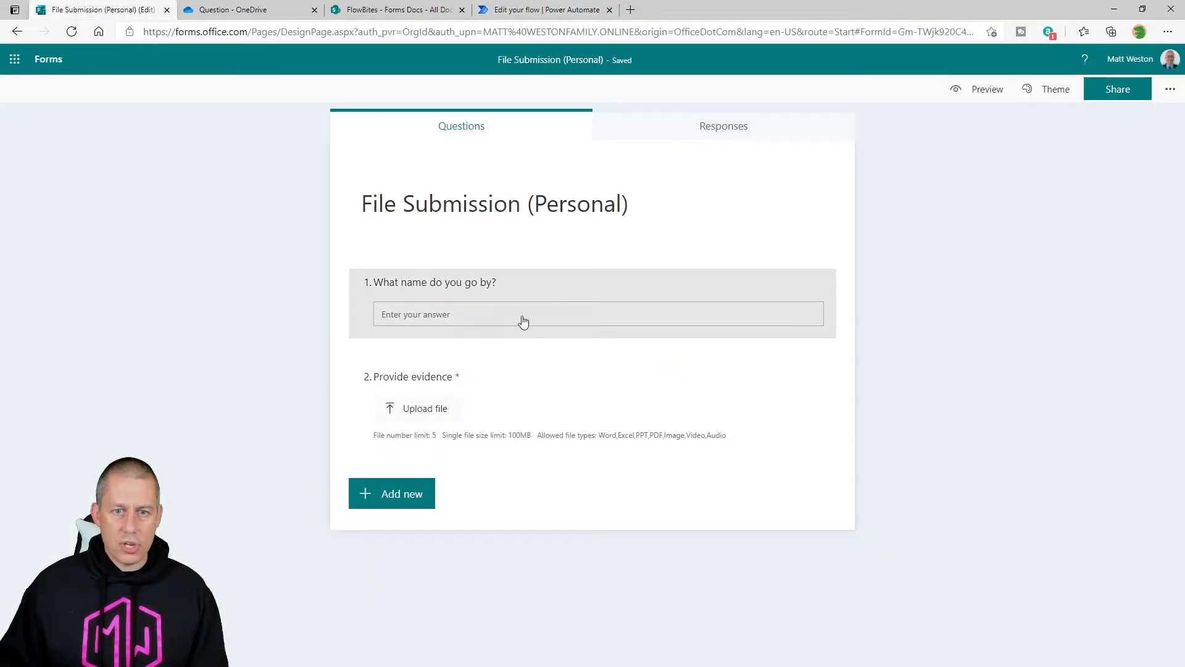
left_click(963, 92)
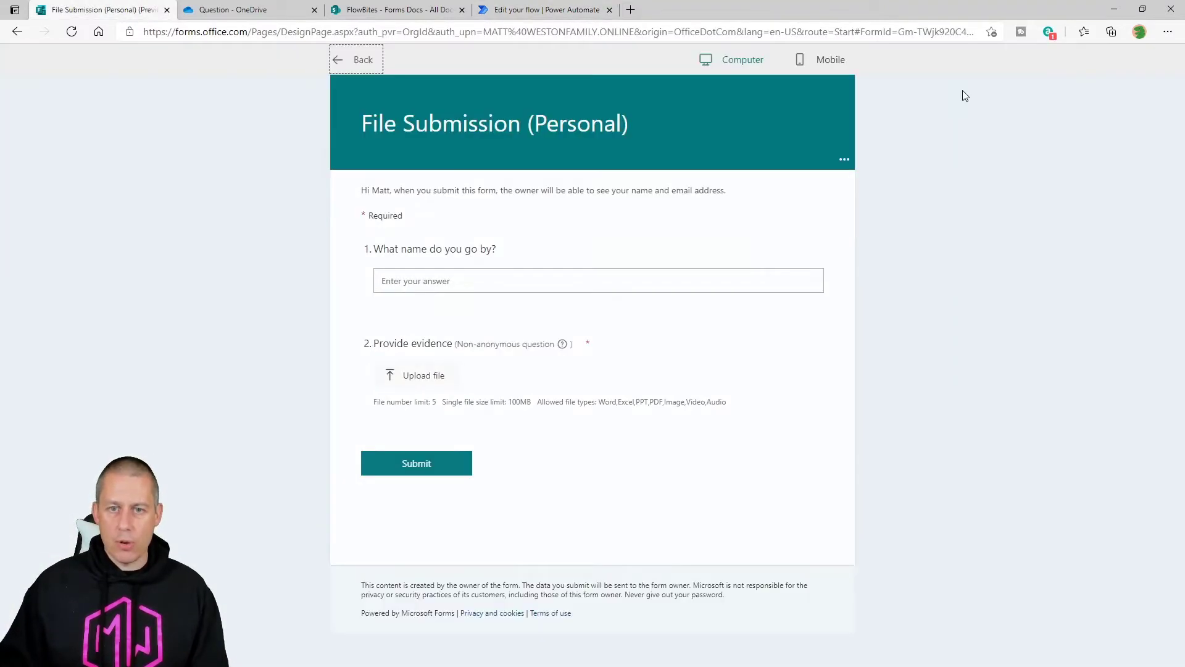
left_click(488, 290)
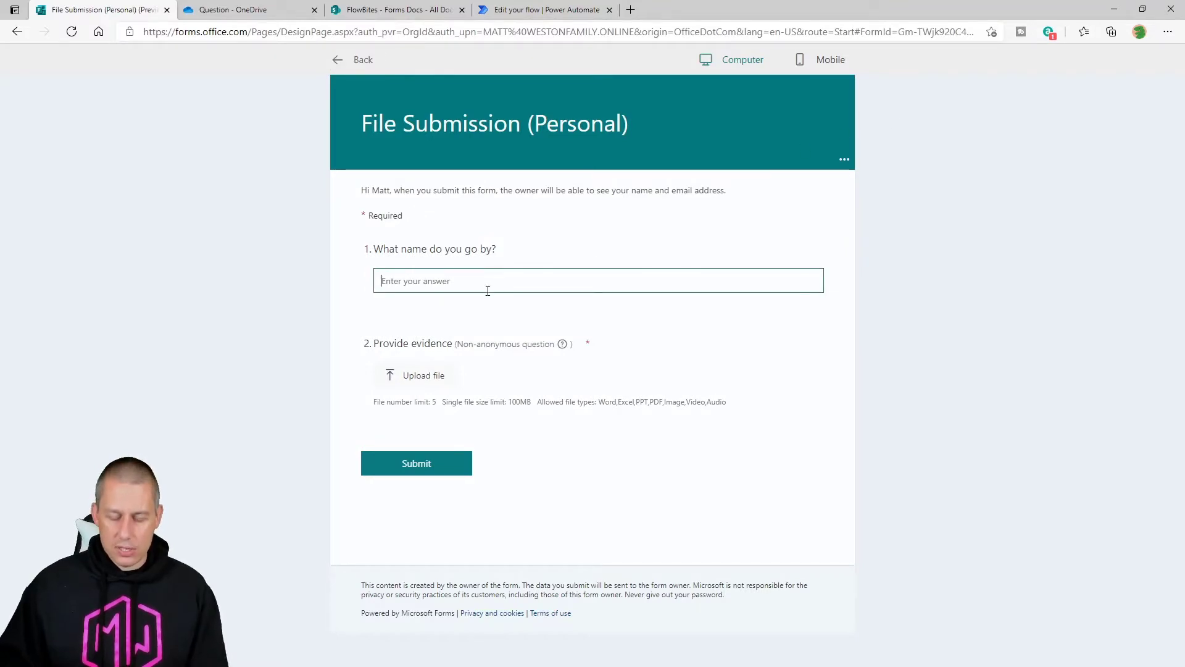
type("Test 1")
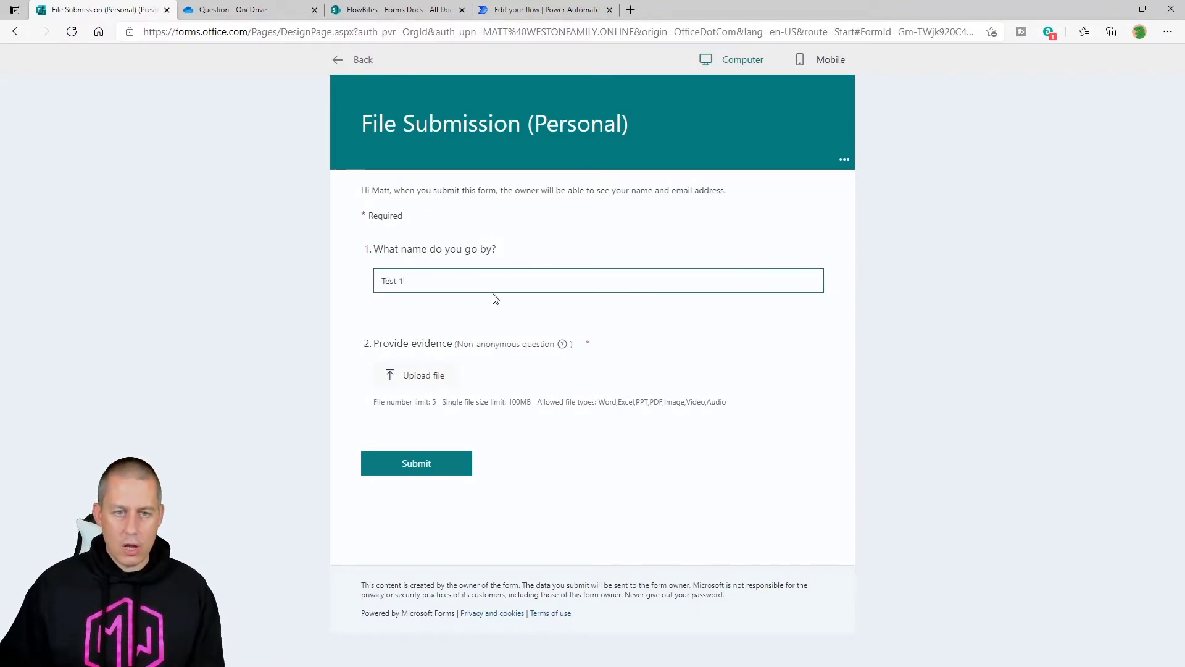
Upload Profile-Picture-(Blue-Gradient).png and Profile-Picture-(Purple-Gradient).png as evidence and submit the form response.
left_click(422, 377)
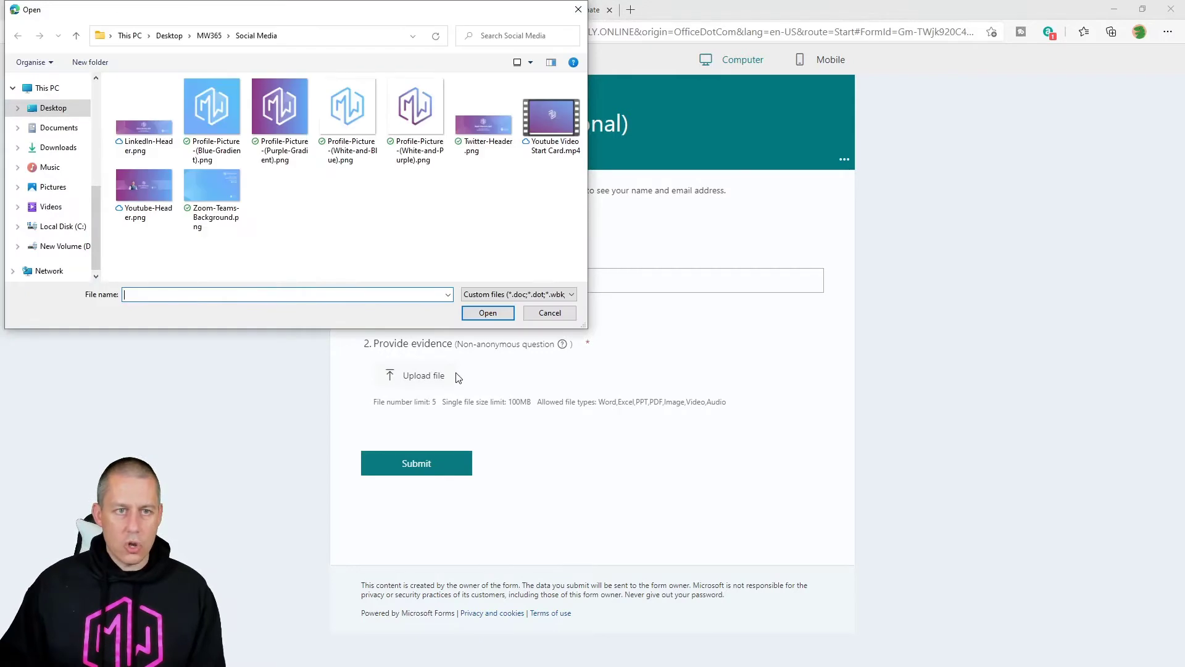
left_click(206, 119)
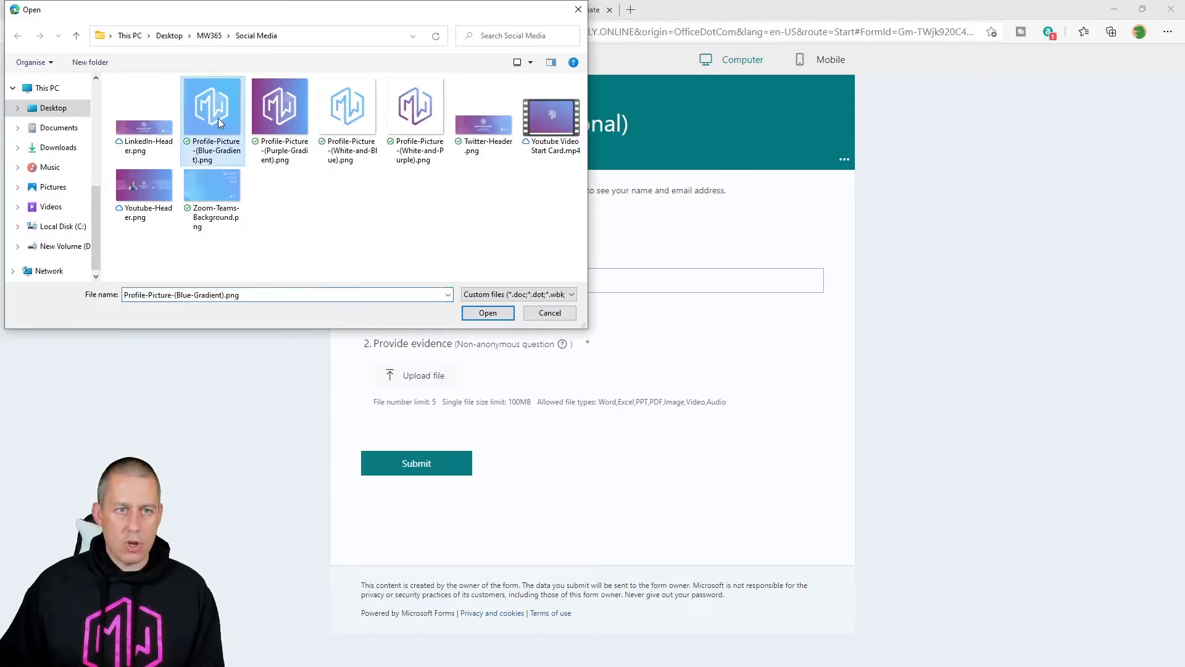
left_click(279, 119, "ctrl")
left_click(487, 313)
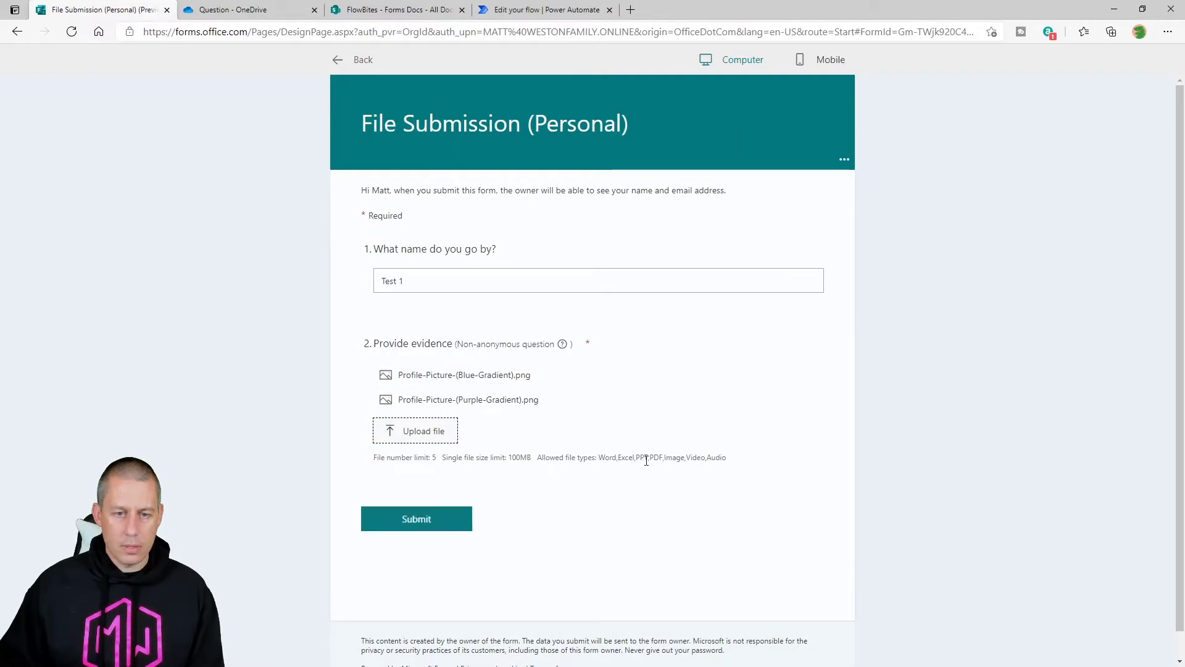
left_click(427, 505)
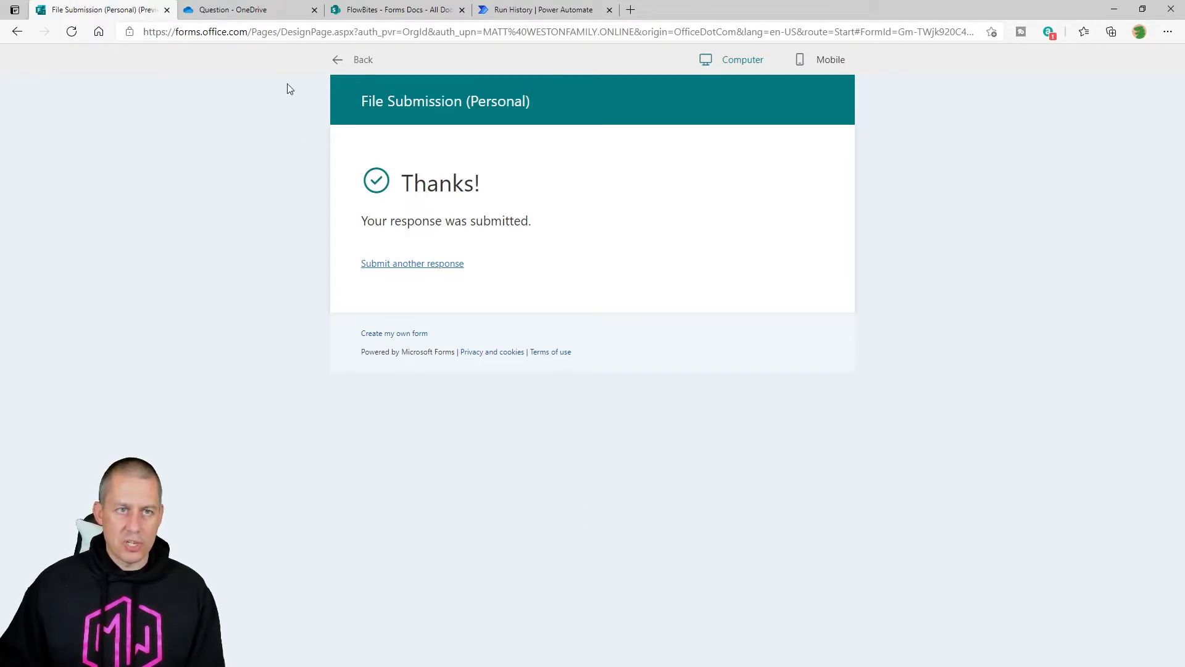
Switch to OneDrive and widen the Name column in the Question folder to read the uploaded files' full names.
left_click(262, 10)
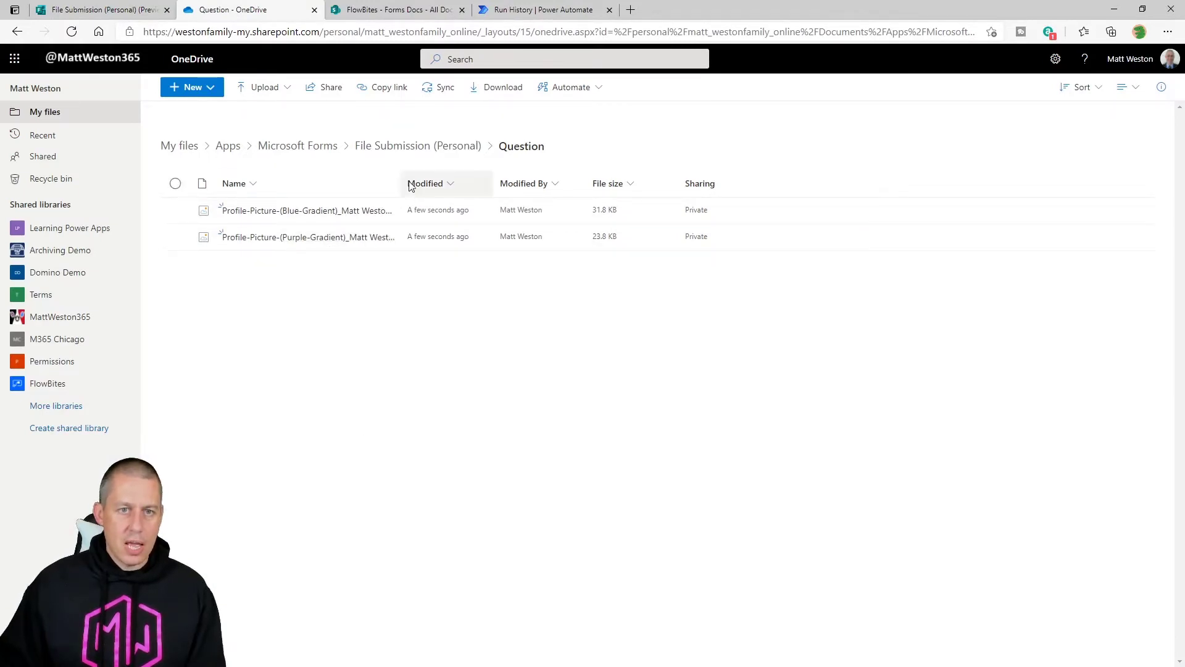
left_click_drag(400, 183, 466, 184)
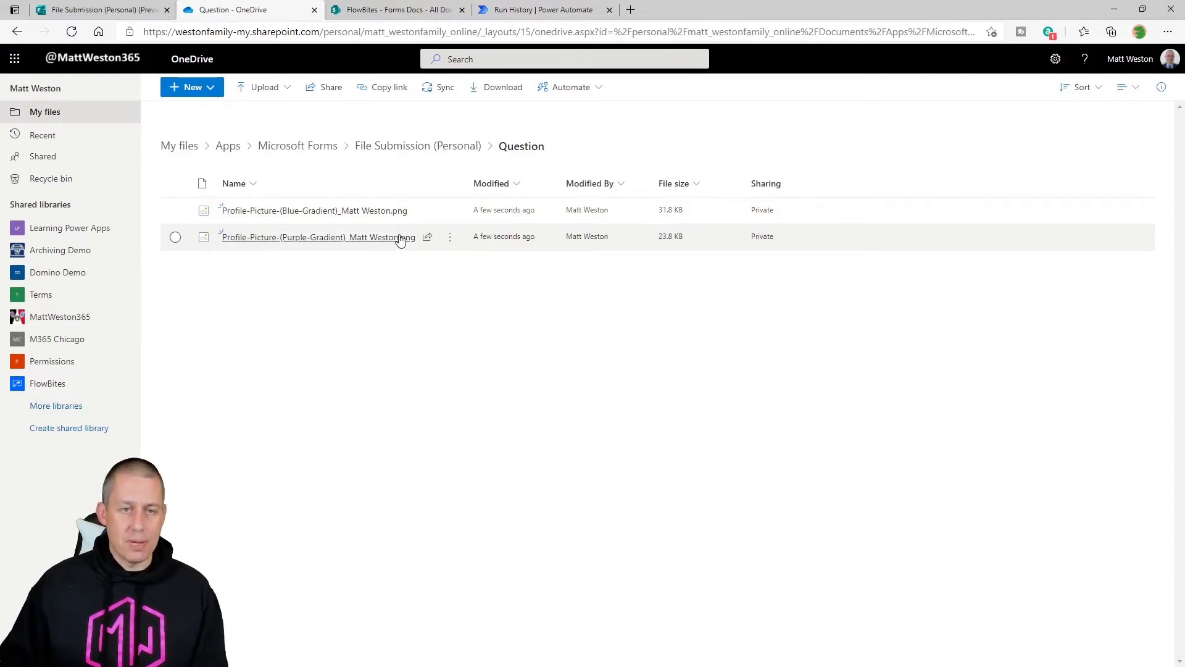
mouse_move(400, 238)
Switch to Power Automate and examine the Provide evidence output of the Get response details action in the test run.
left_click(537, 10)
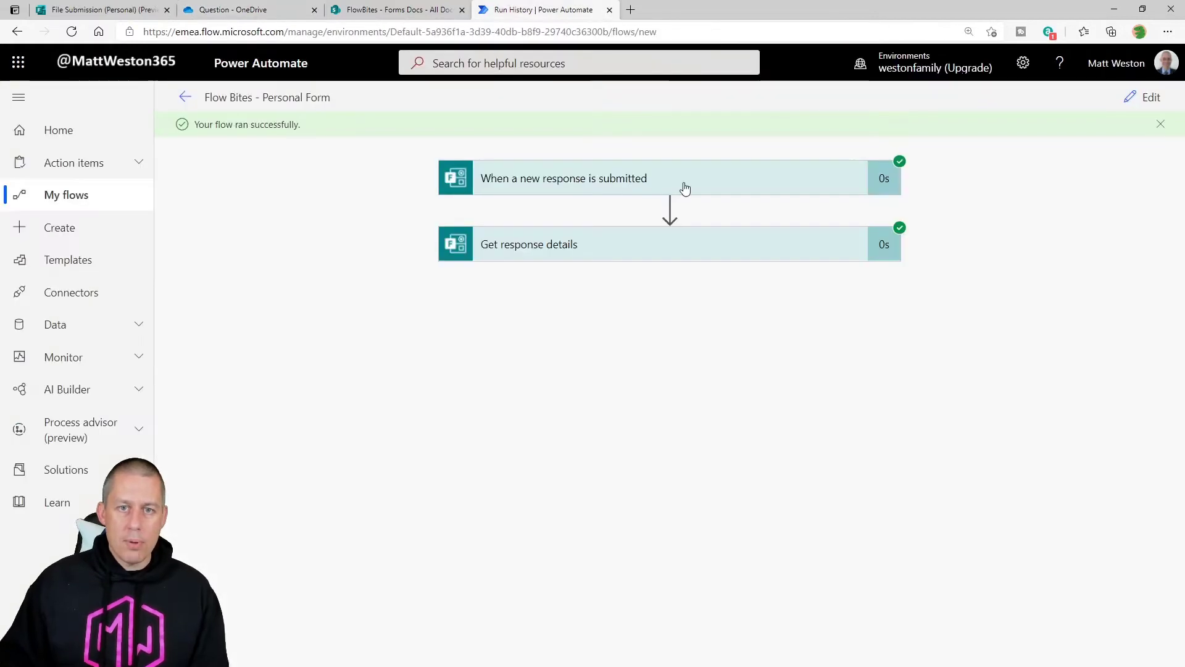
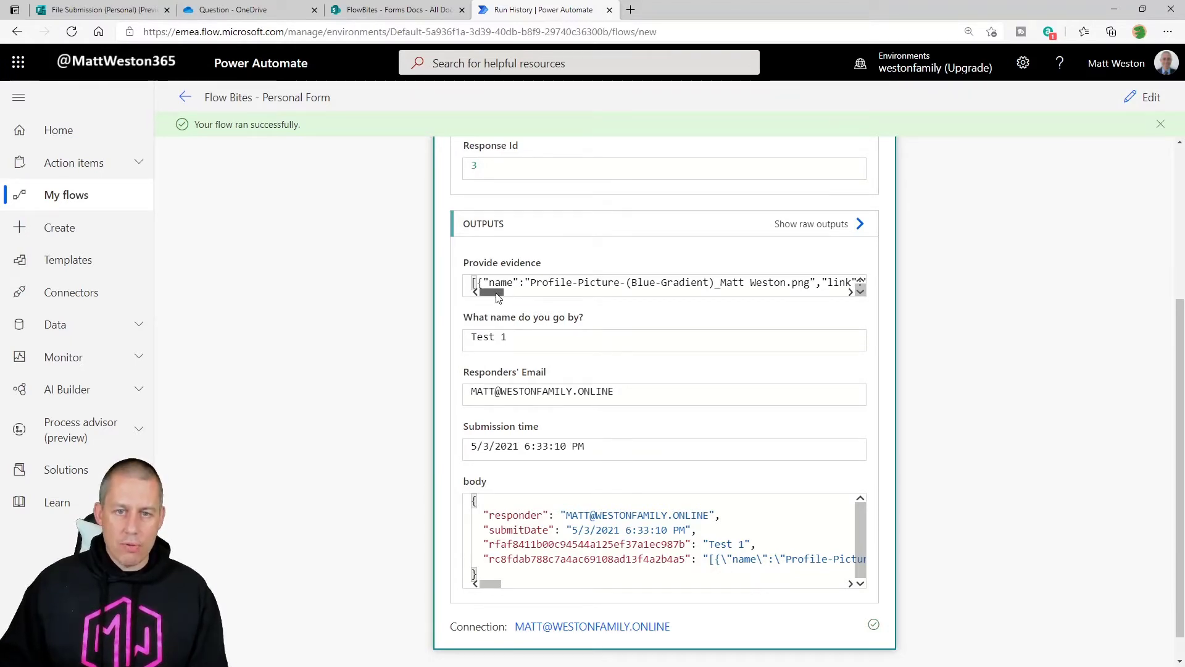
mouse_move(495, 292)
left_mouse_down()
mouse_move(574, 297)
mouse_move(494, 298)
left_mouse_up()
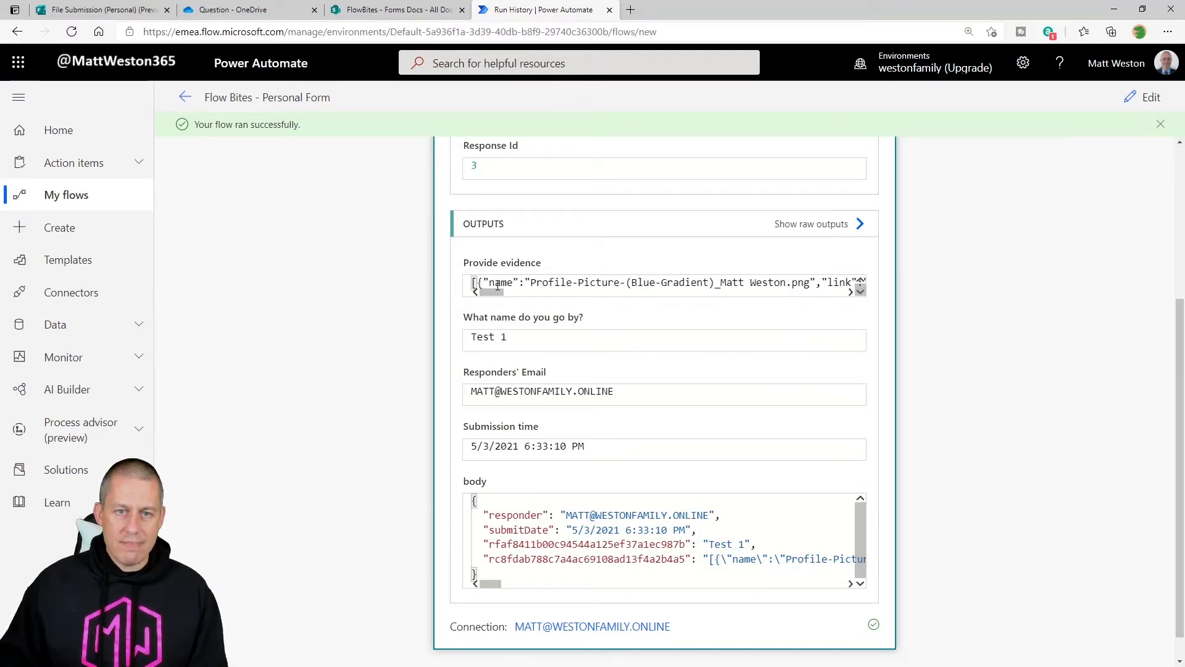
Copy the Provide evidence output into the empty test.json file in Visual Studio Code and format the document.
key("ctrl+a")
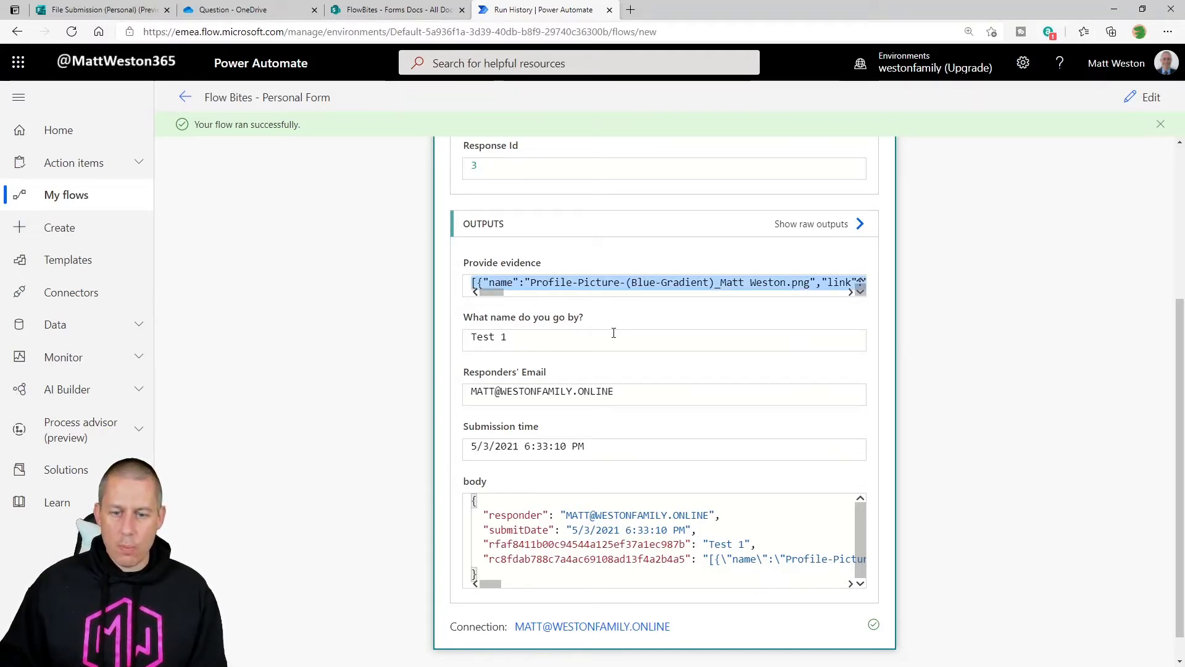
key("alt+Tab")
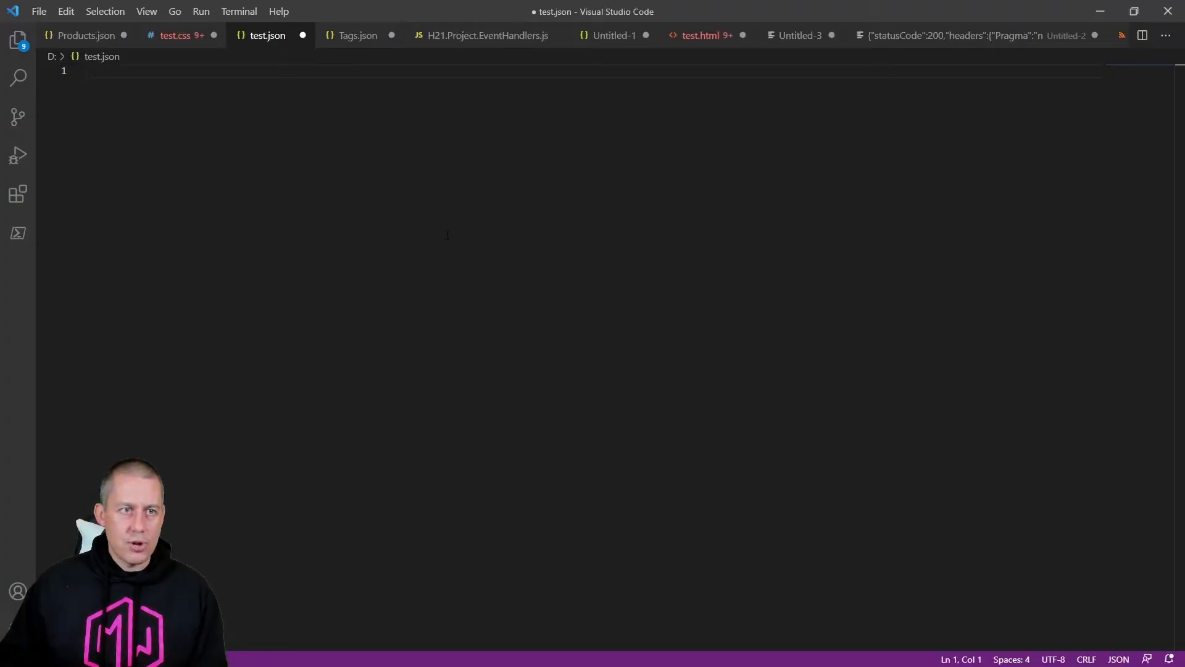
key("ctrl+v")
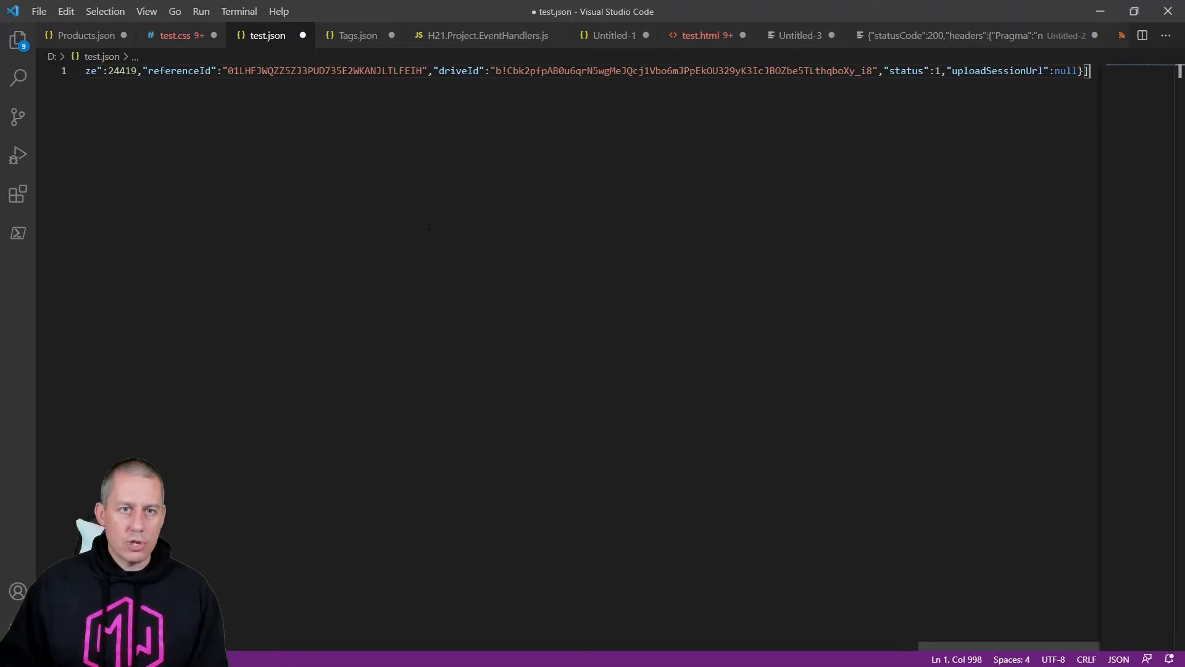
right_click(345, 113)
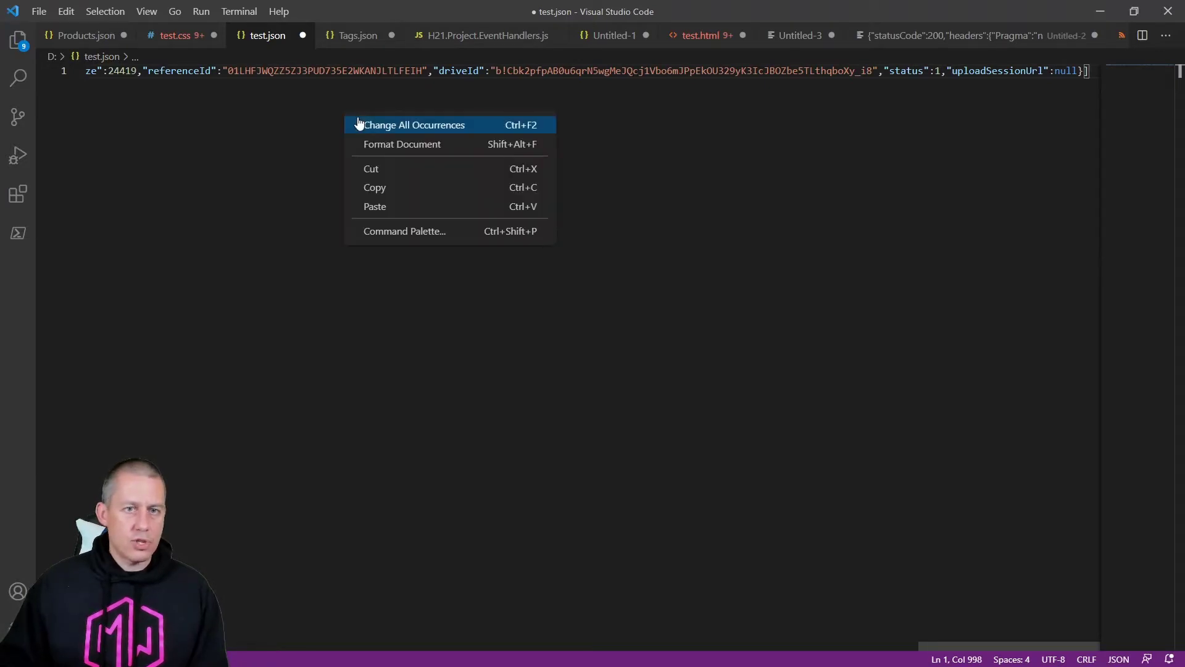
left_click(402, 144)
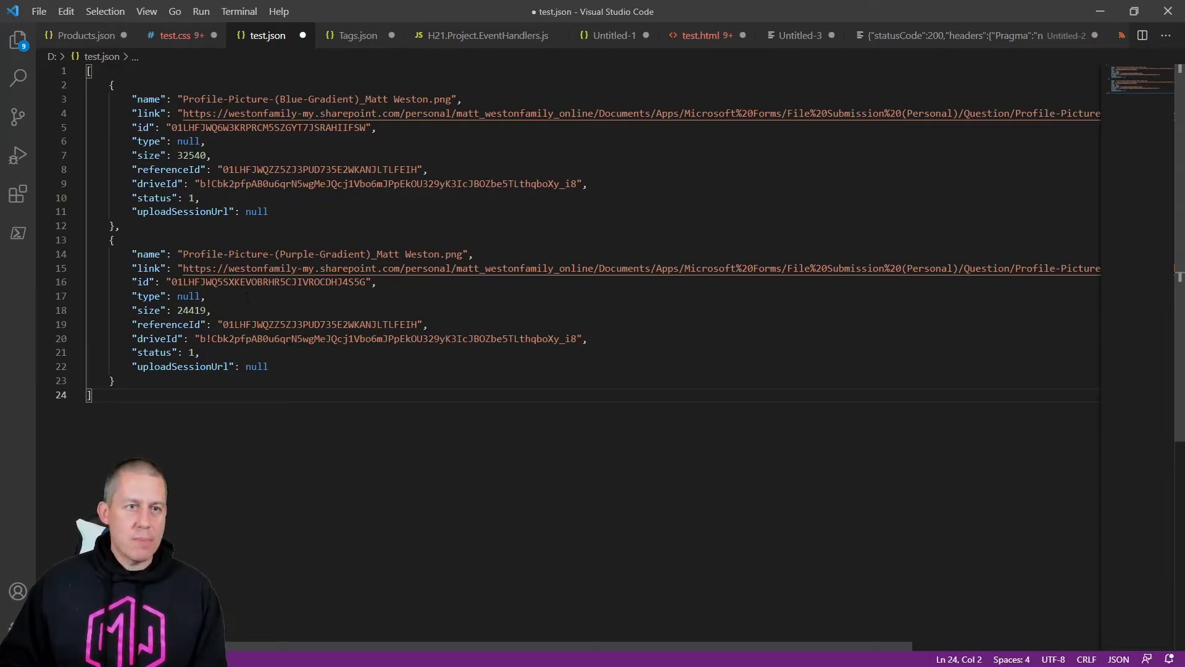
Copy the whole formatted JSON array from test.json, then switch to Power Automate and open the flow for editing.
left_click_drag(155, 99, 458, 99)
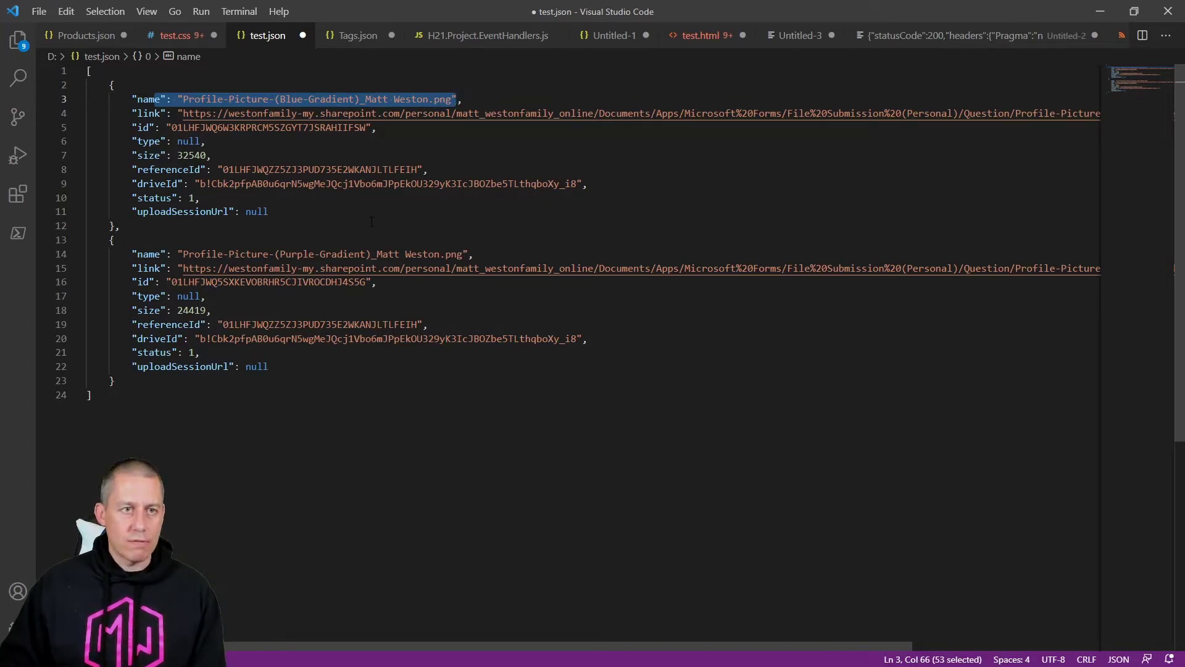
left_click_drag(100, 398, 87, 71)
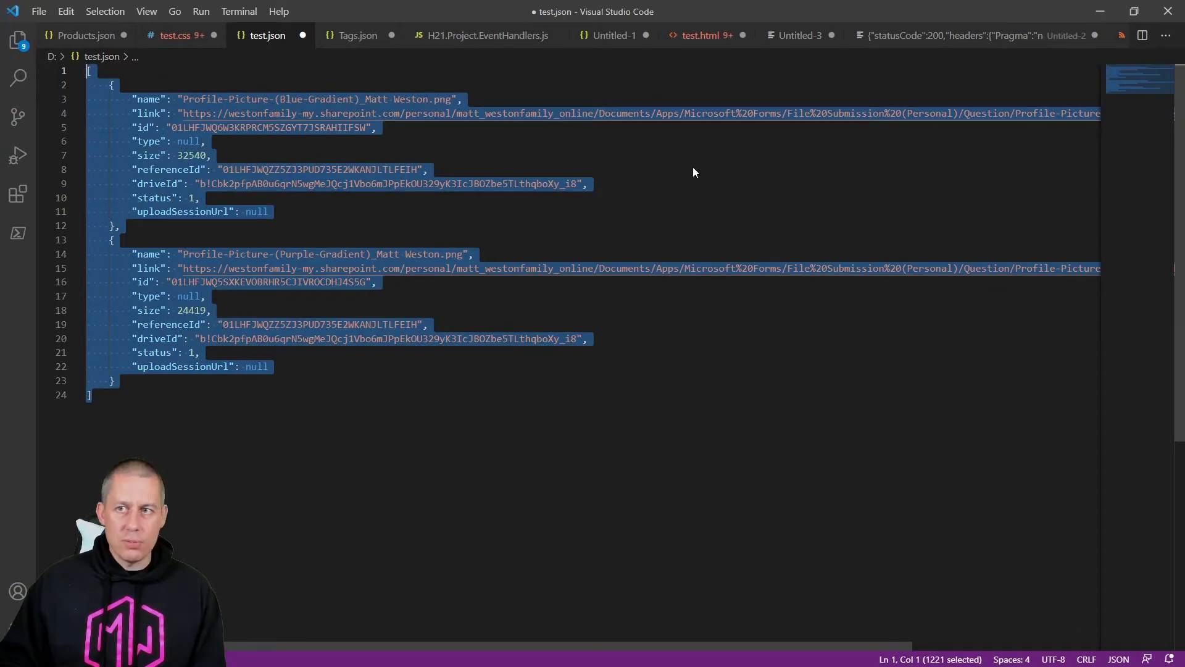
key("alt+Tab")
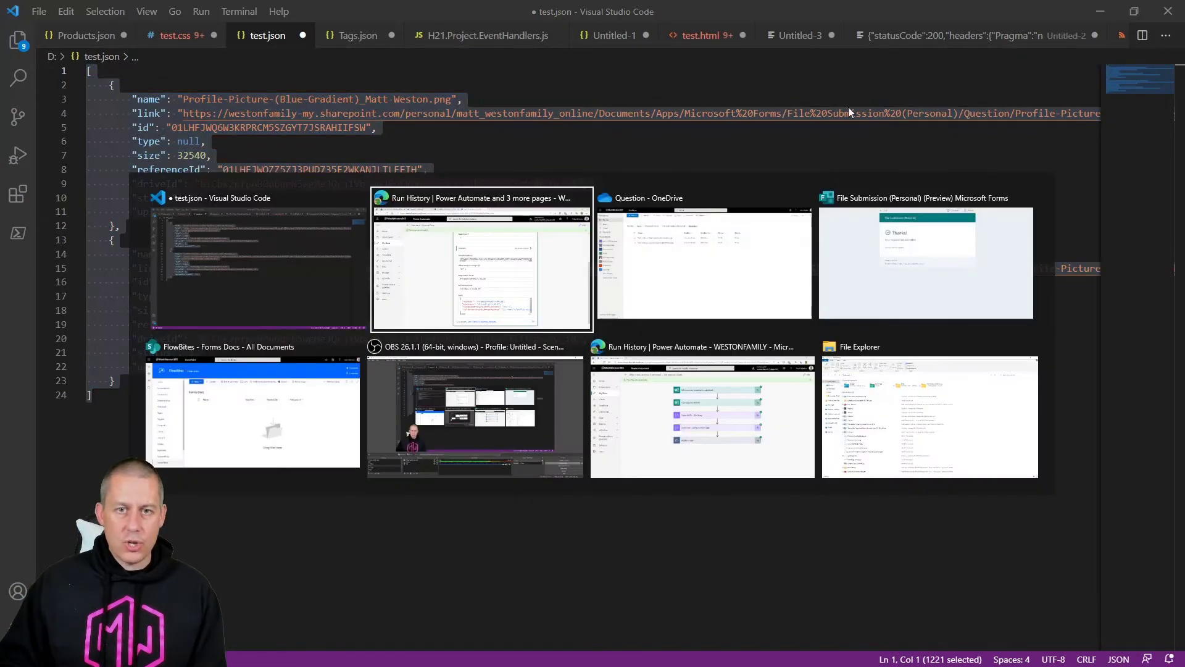
left_click(665, 256)
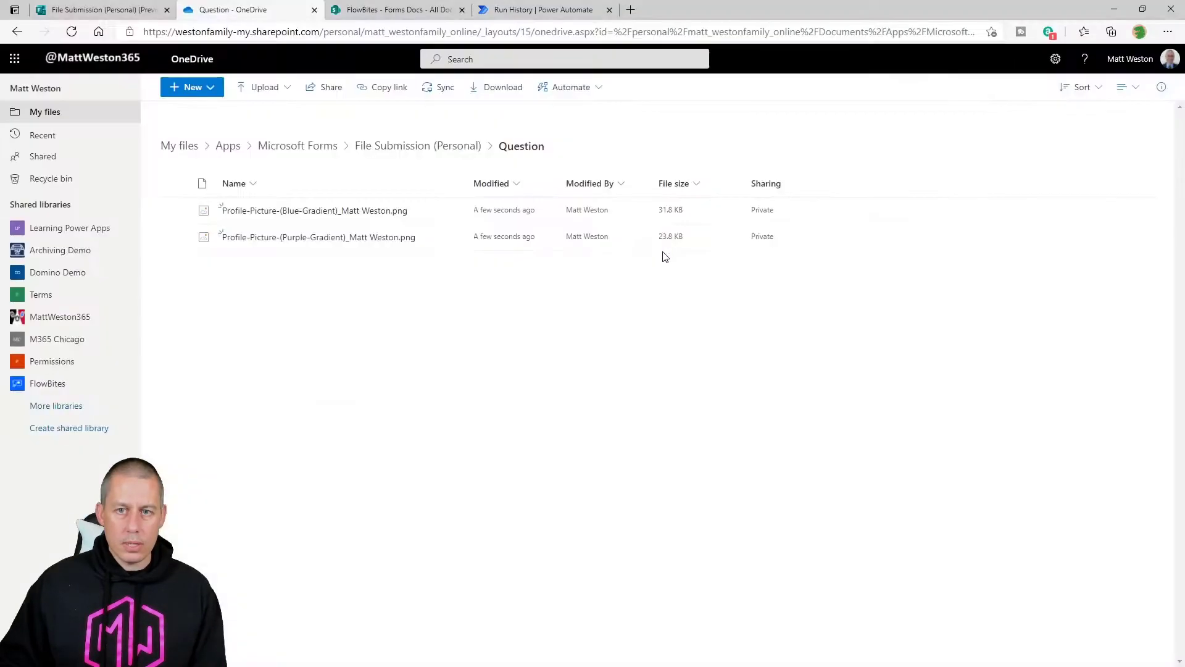
left_click(537, 10)
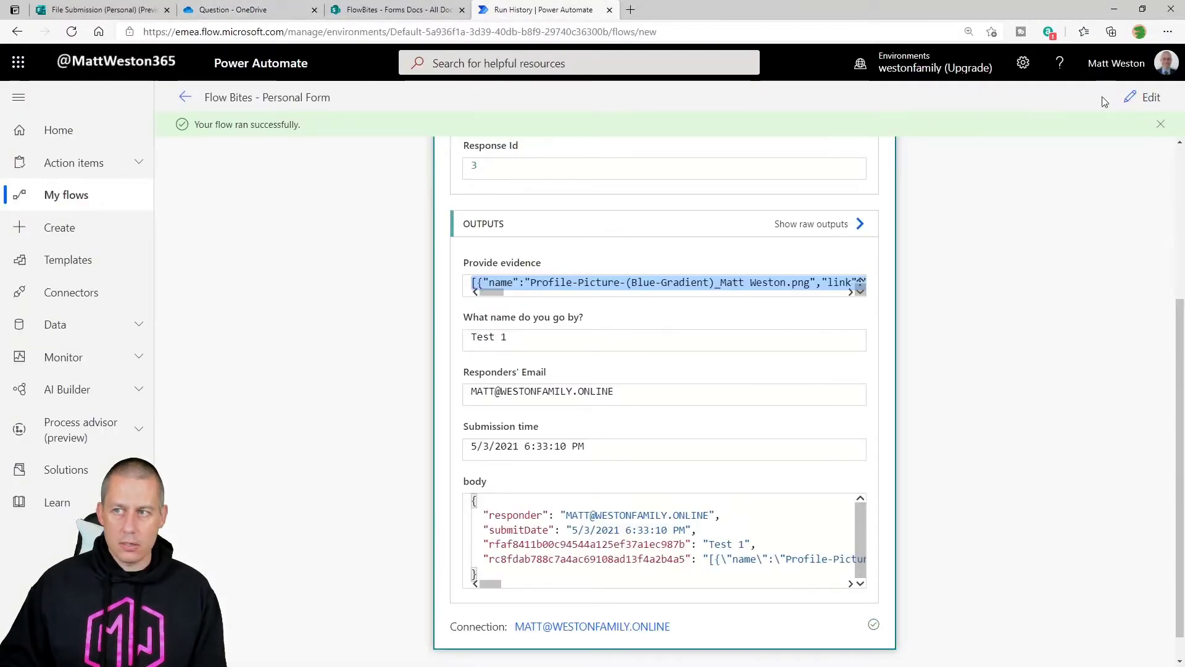
left_click(1145, 97)
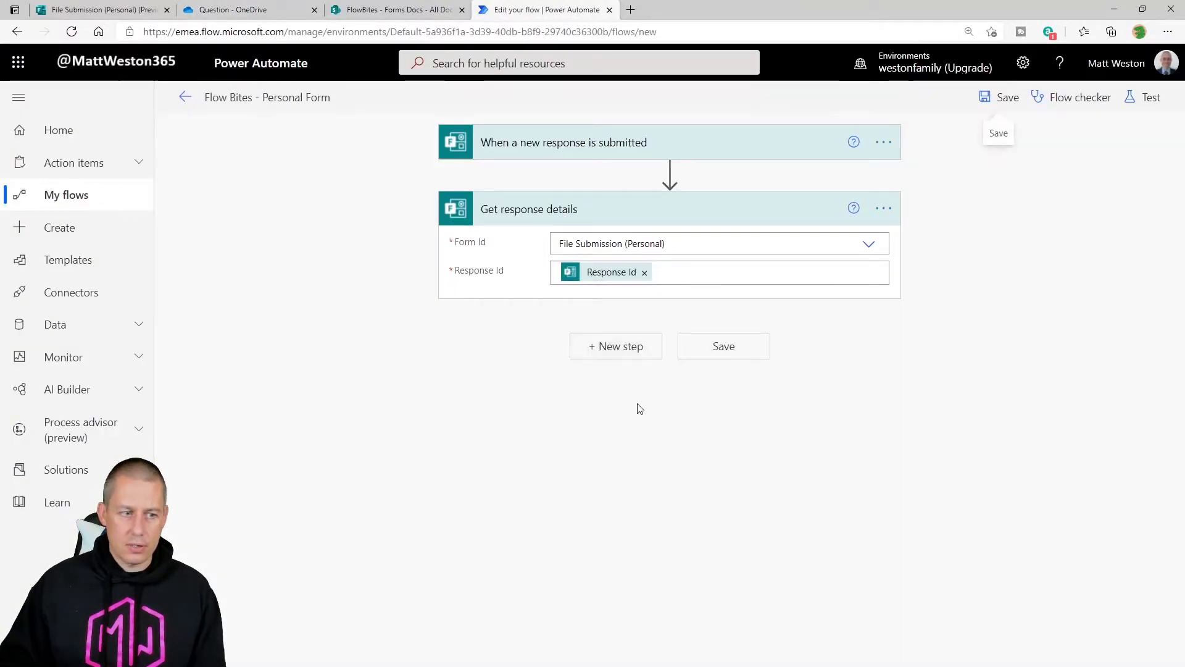
Add a Compose action after Get response details and search its dynamic content for "name", then clear the search.
left_click(642, 355)
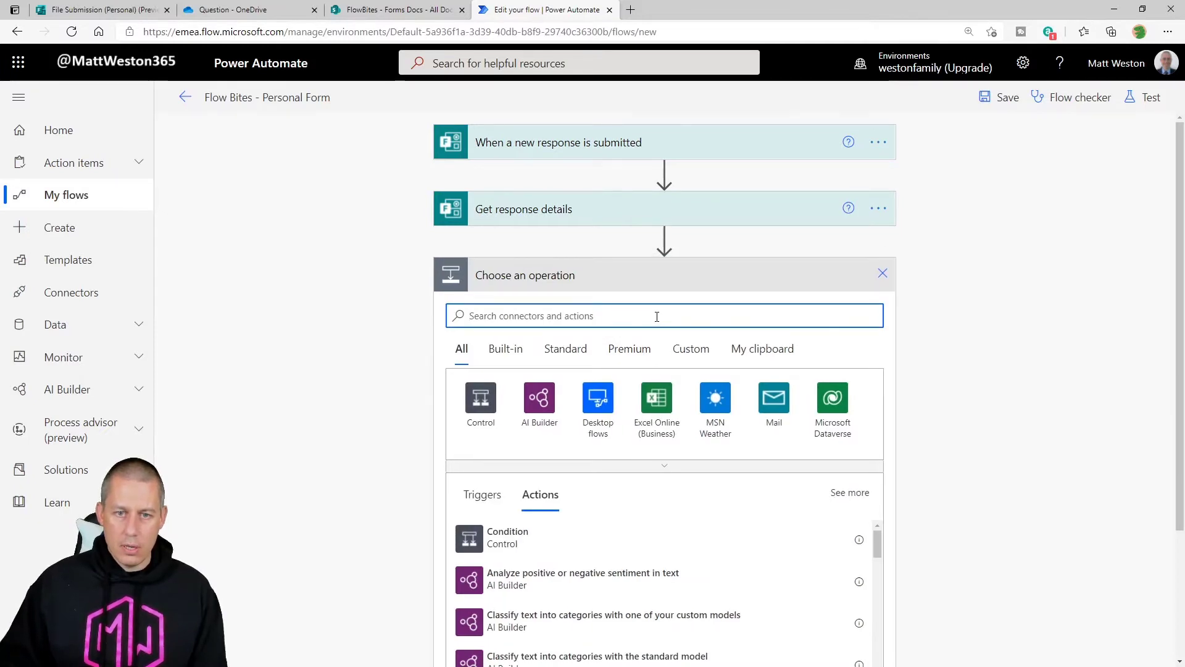
type("compose")
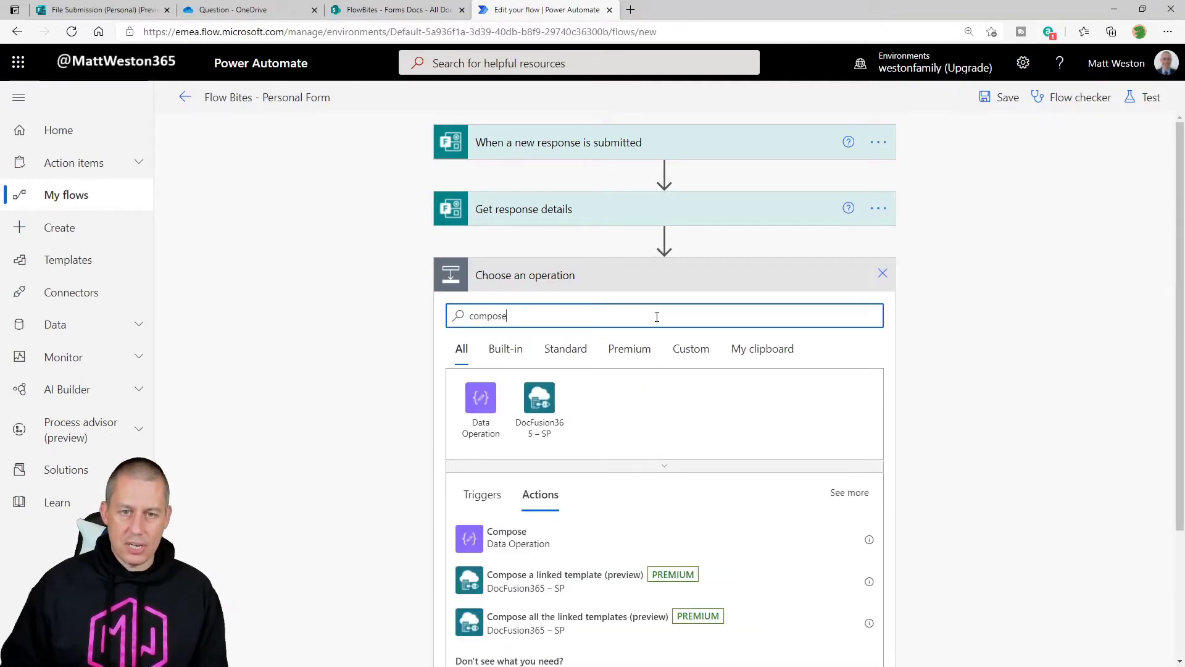
left_click(509, 539)
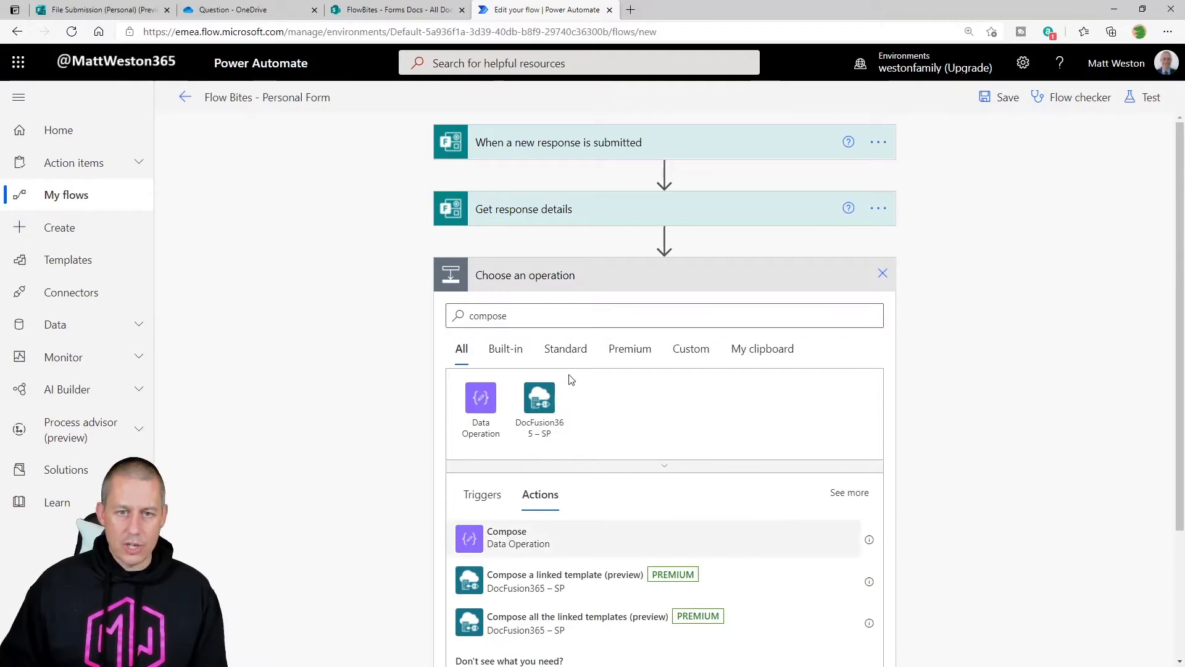
left_click(608, 308)
left_click(975, 378)
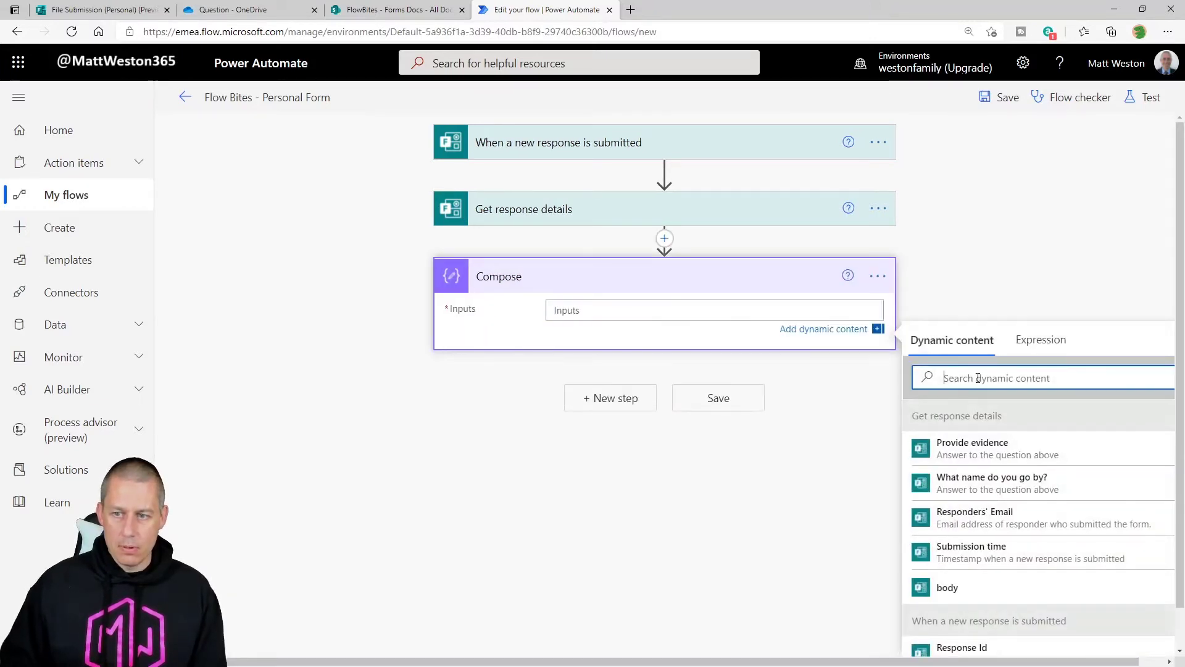
type("name")
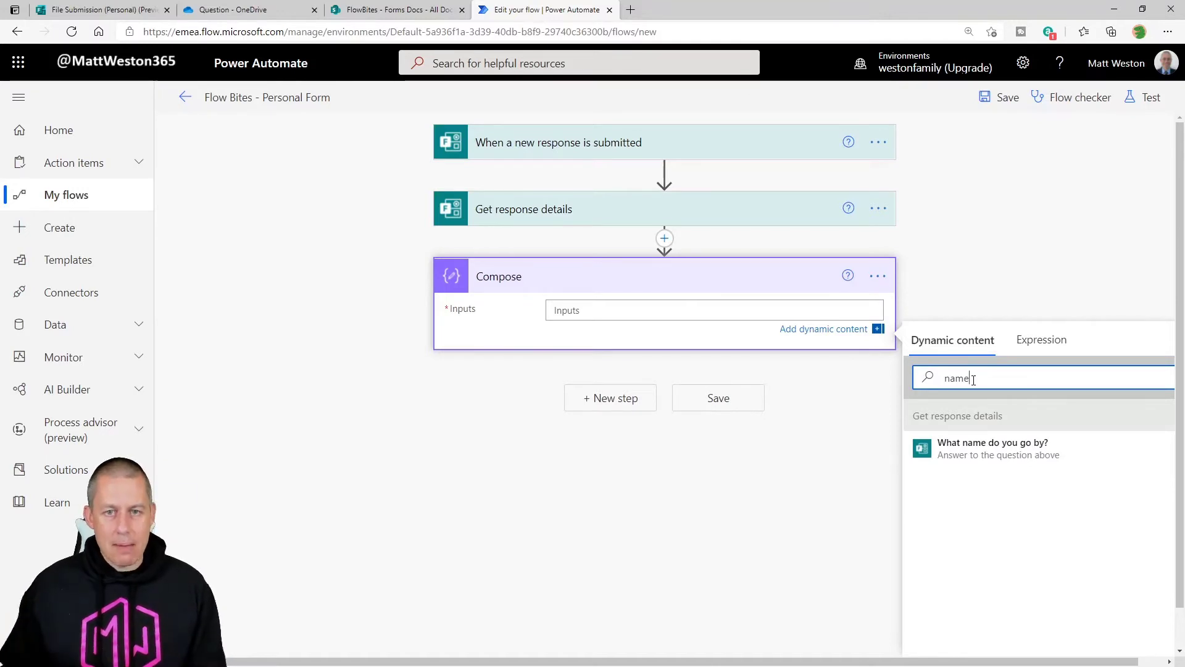
left_click(916, 354)
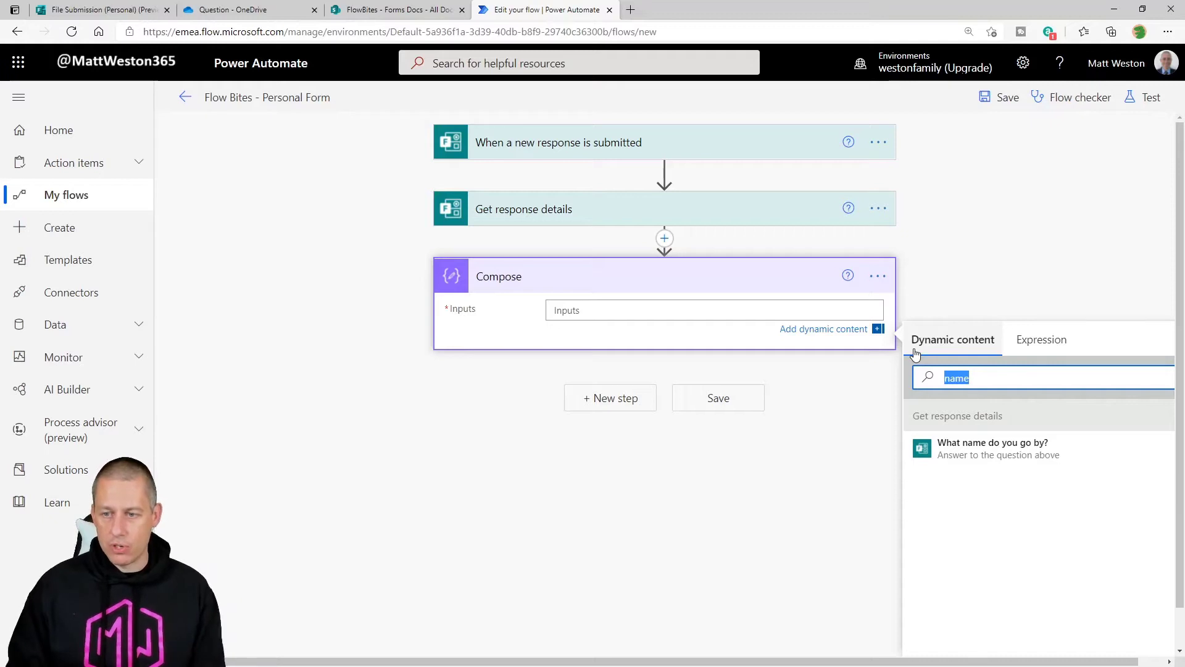
key("BackSpace")
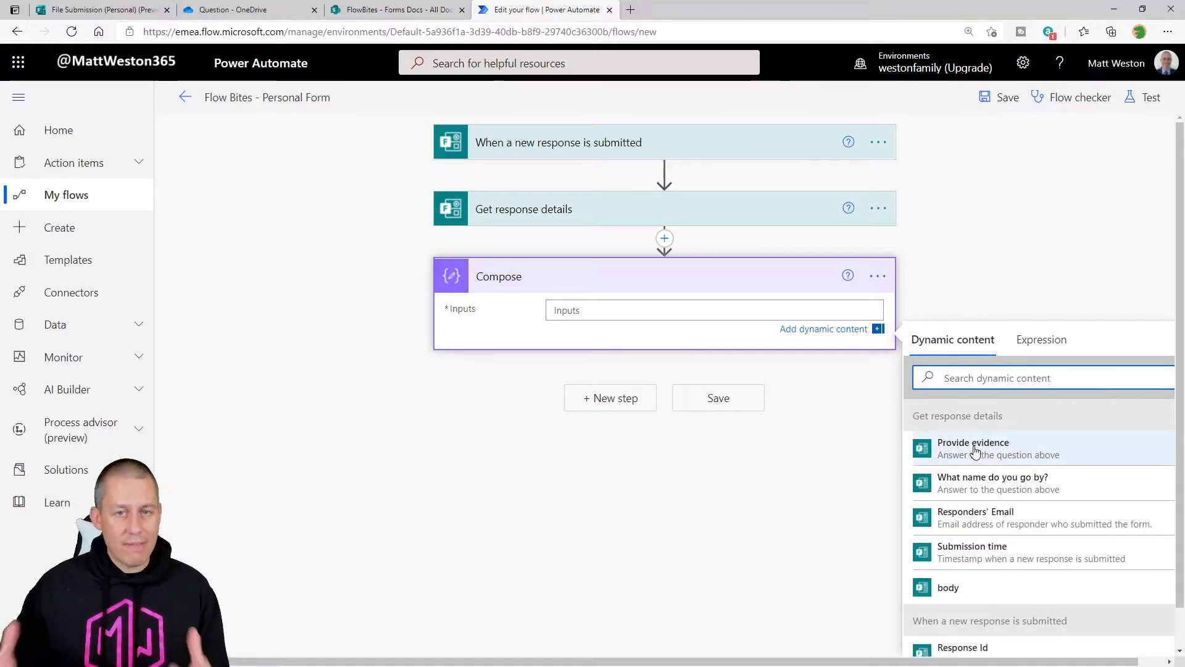
Delete the Compose action from the flow.
left_click(878, 276)
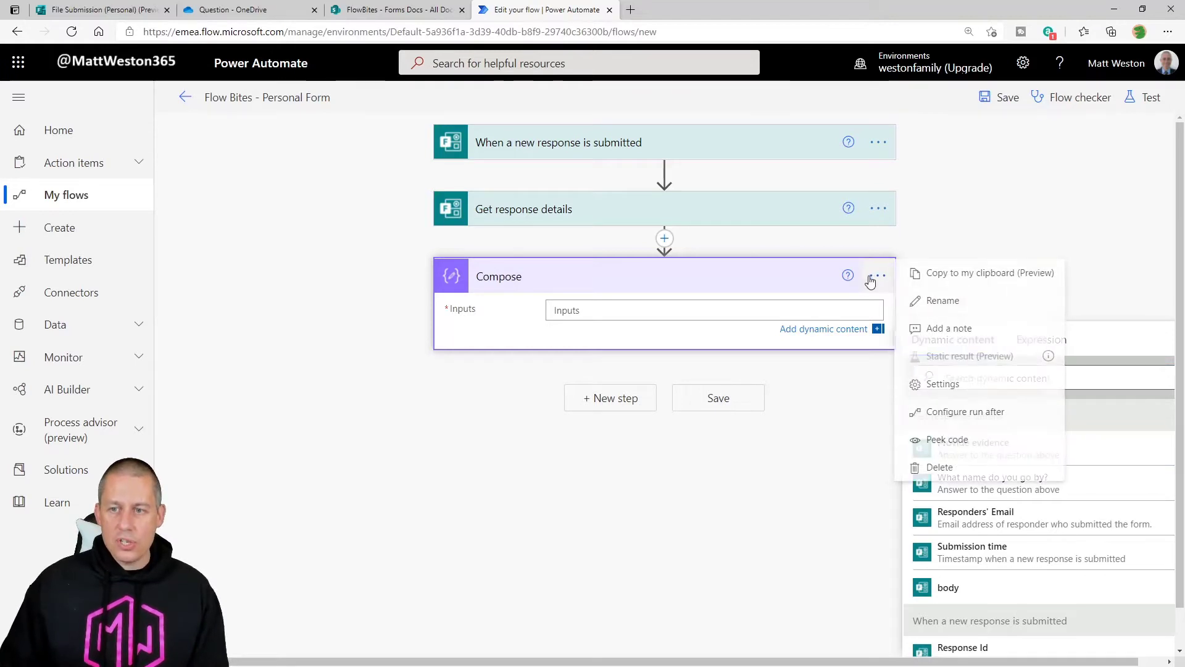
left_click(965, 464)
left_click(601, 388)
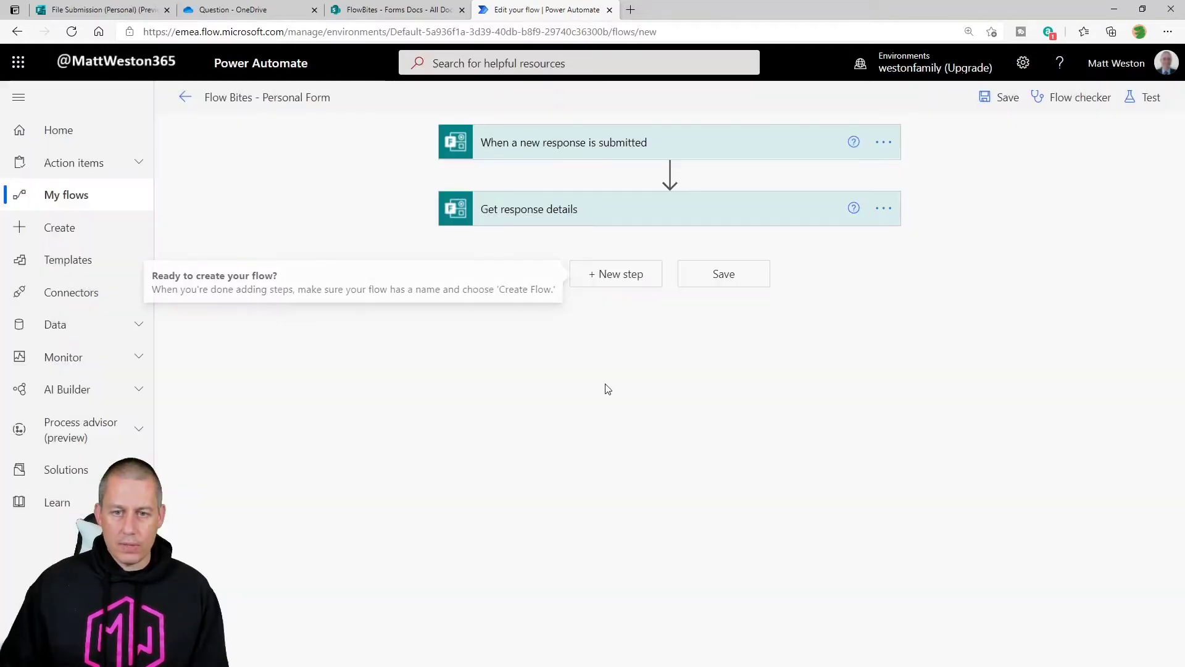
Add a Parse JSON action after Get response details with the Provide evidence answer as its content.
left_click(637, 275)
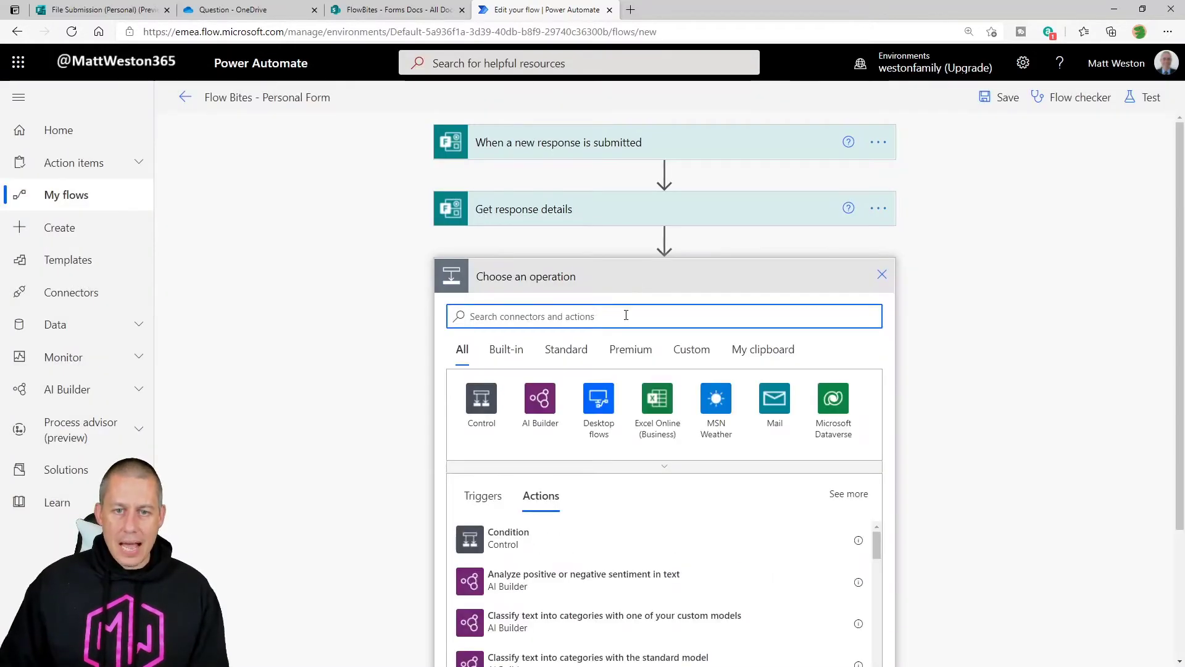
type("parse json")
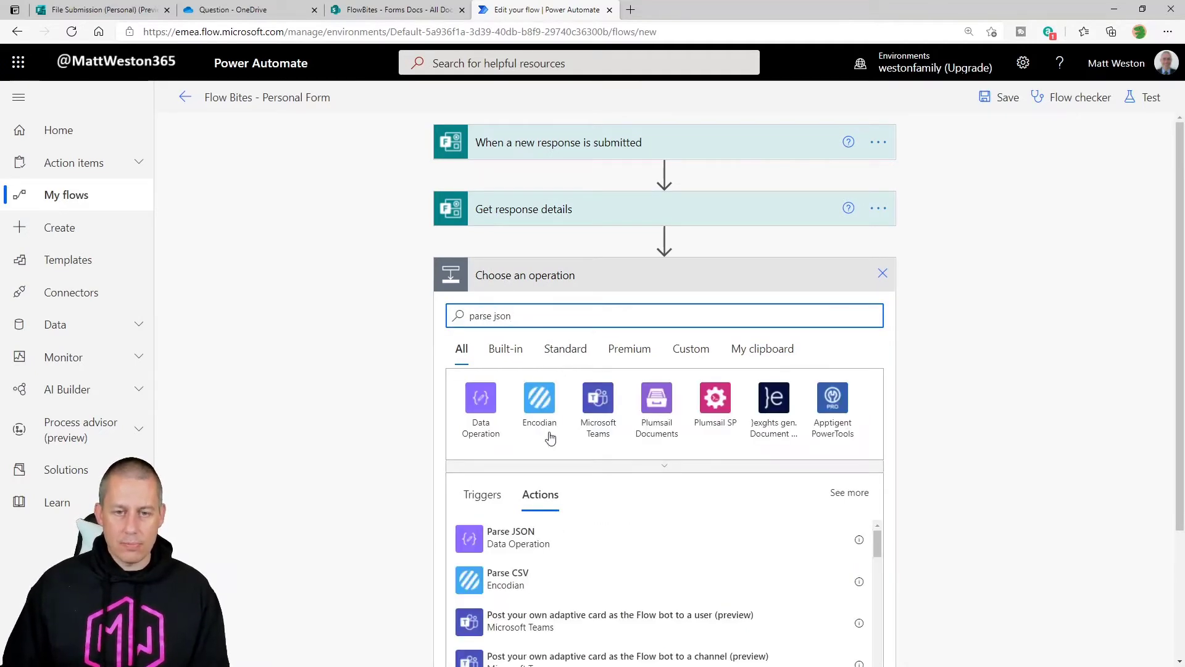
left_click(508, 537)
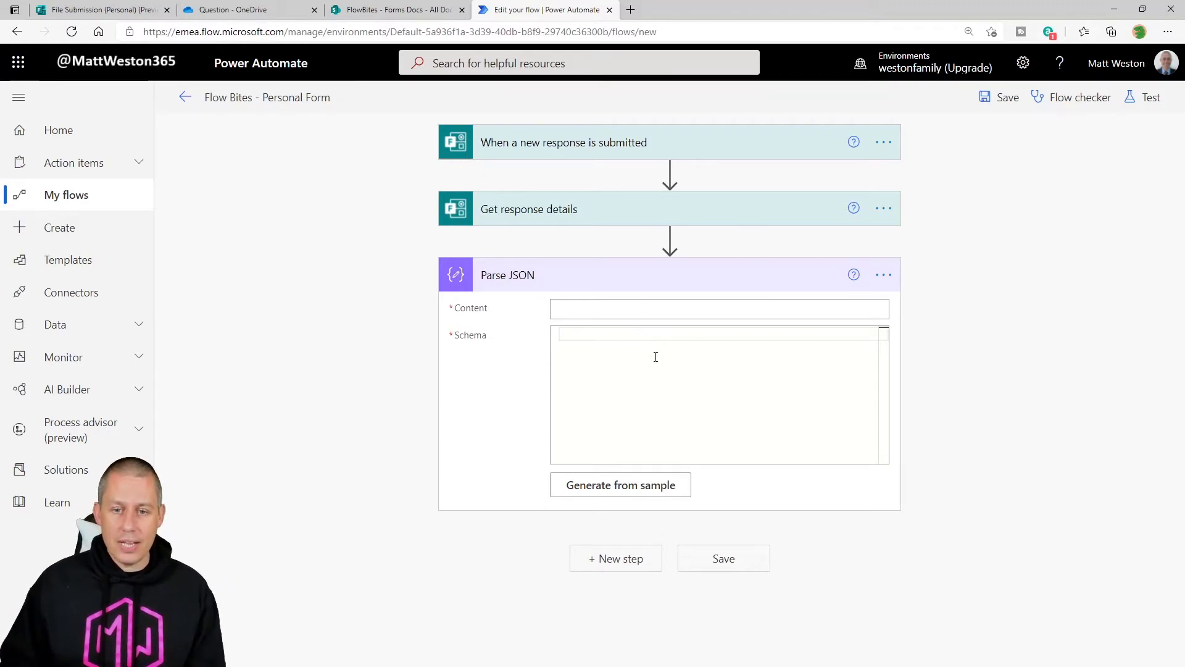
left_click(629, 308)
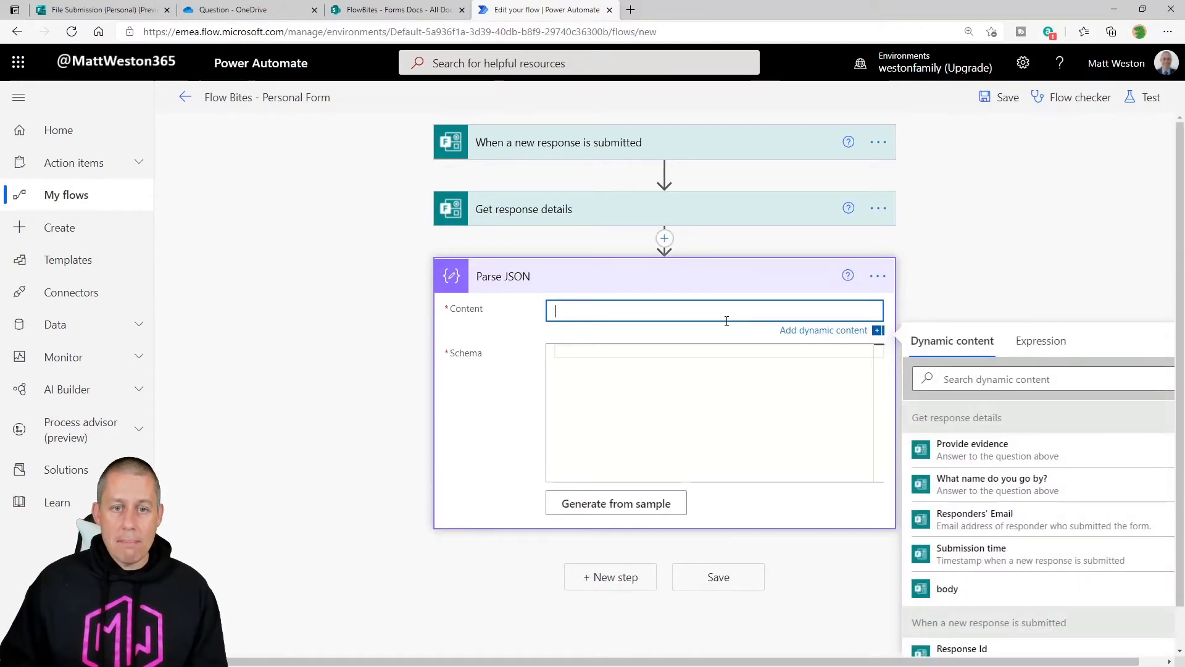
left_click(975, 455)
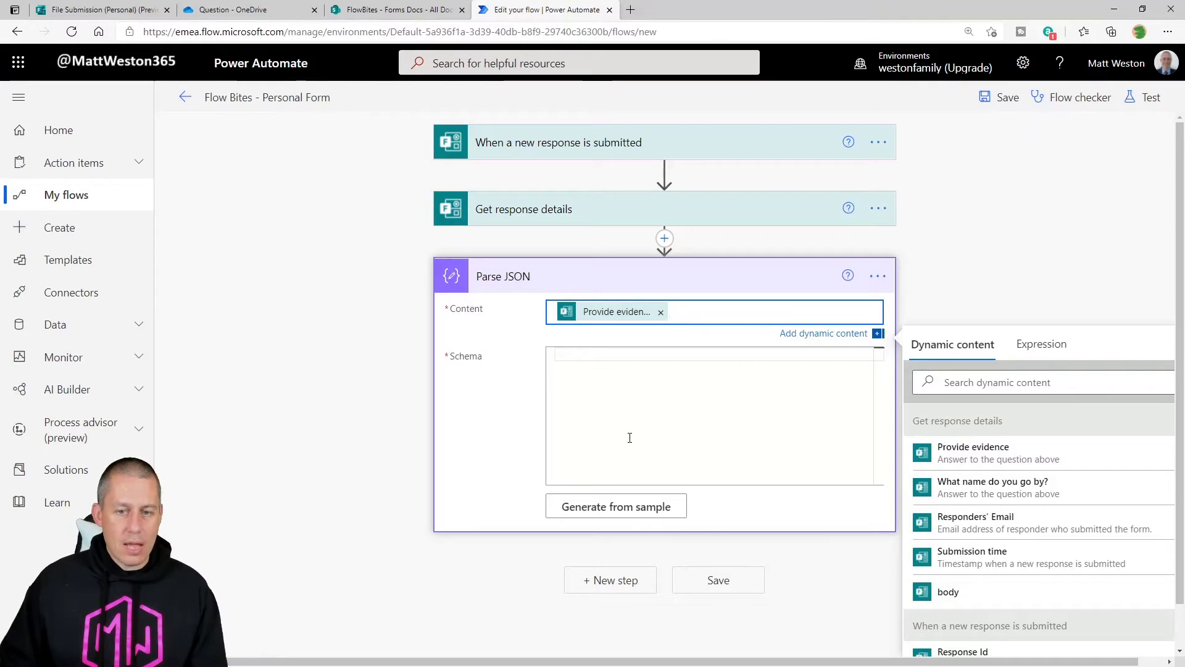
Generate the Parse JSON schema using the formatted JSON array from test.json as the sample payload.
key("alt+Tab")
key("alt+Tab")
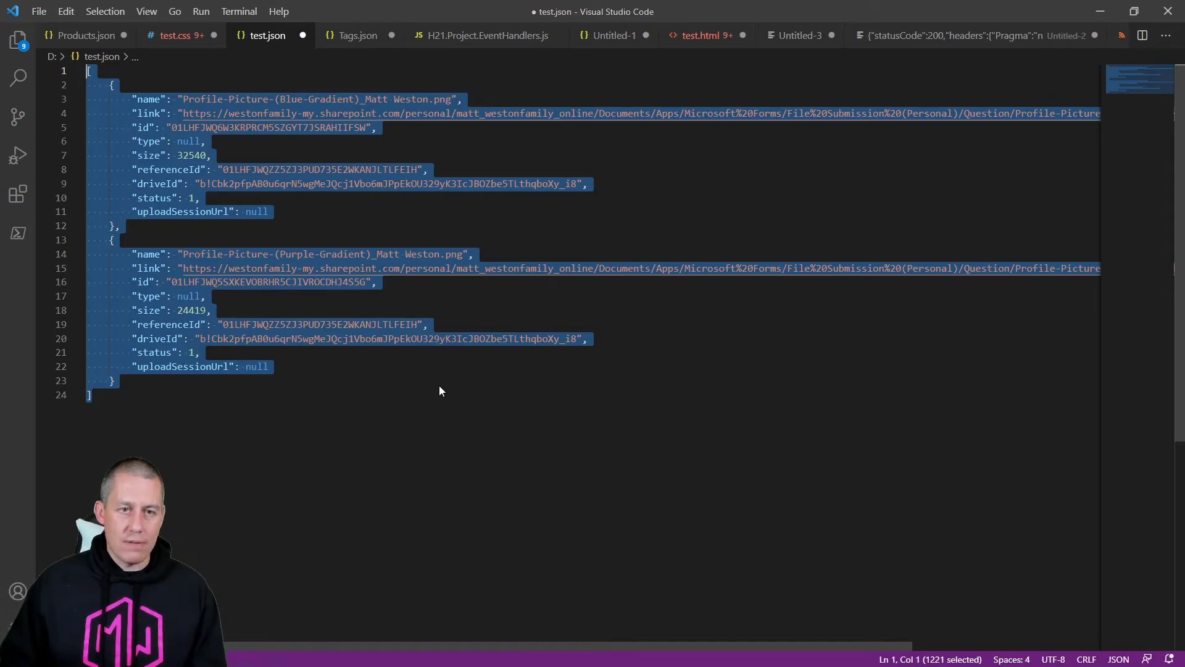
key("alt+Tab")
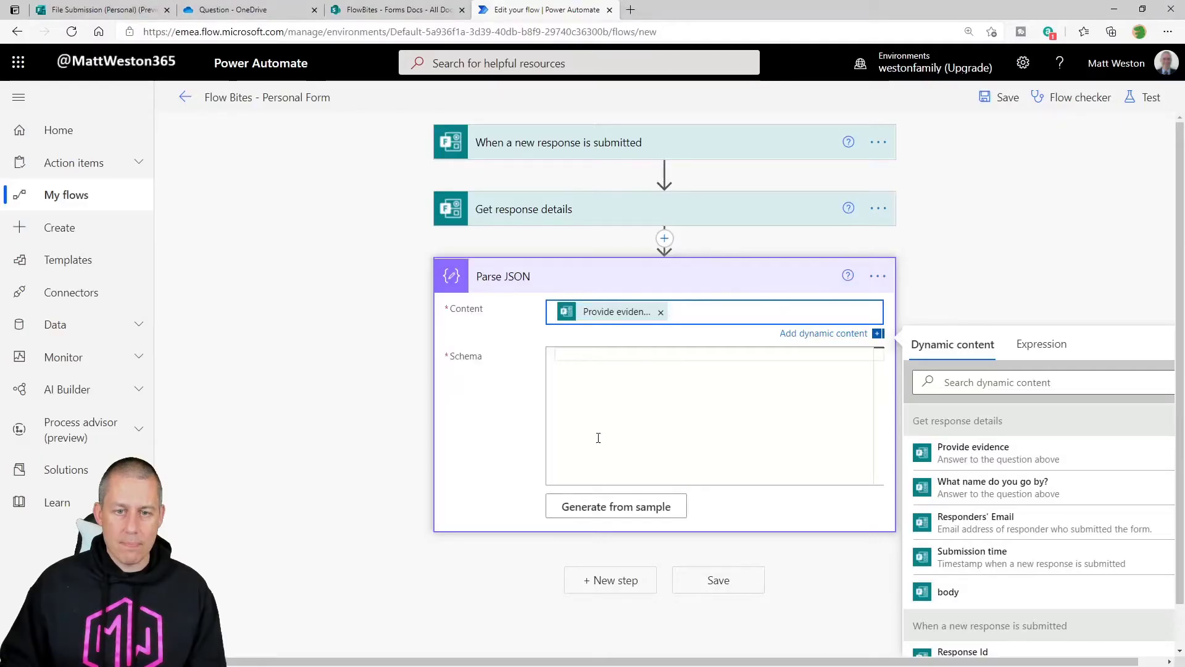
left_click(622, 513)
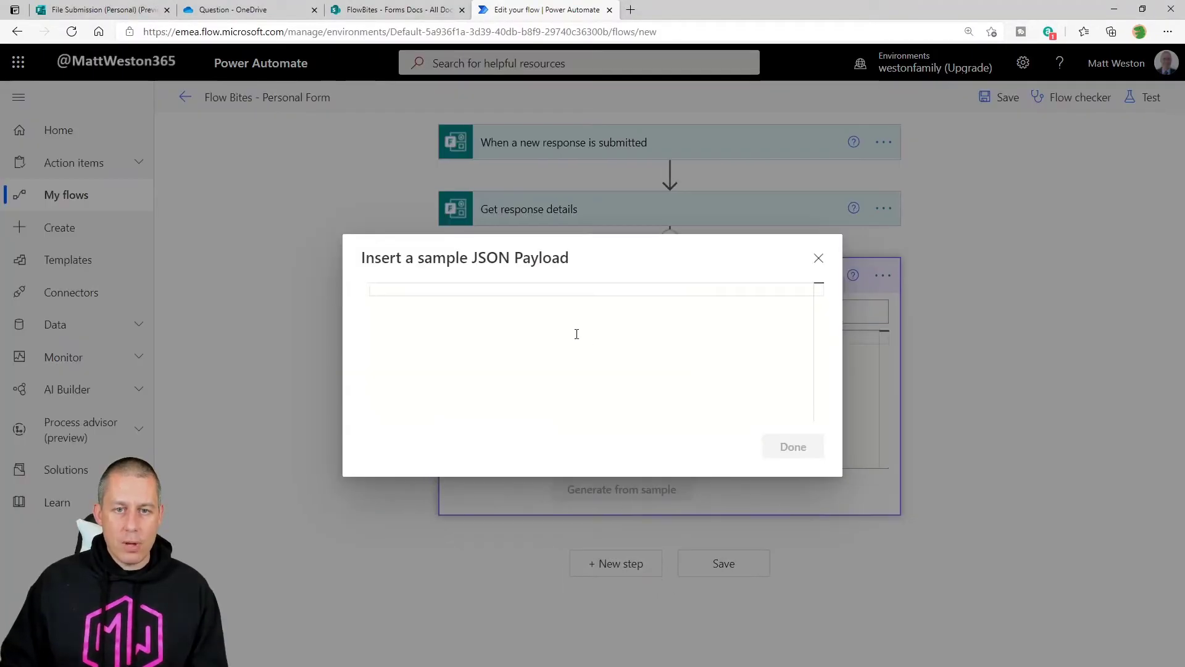
key("ctrl+v")
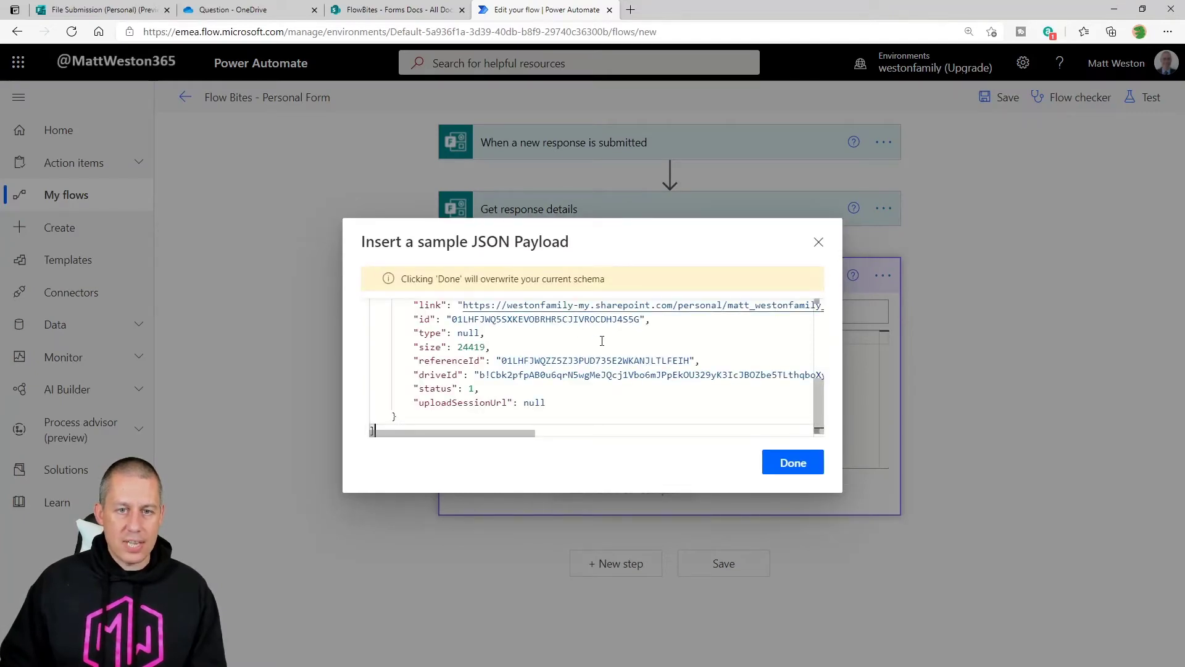
left_click(793, 463)
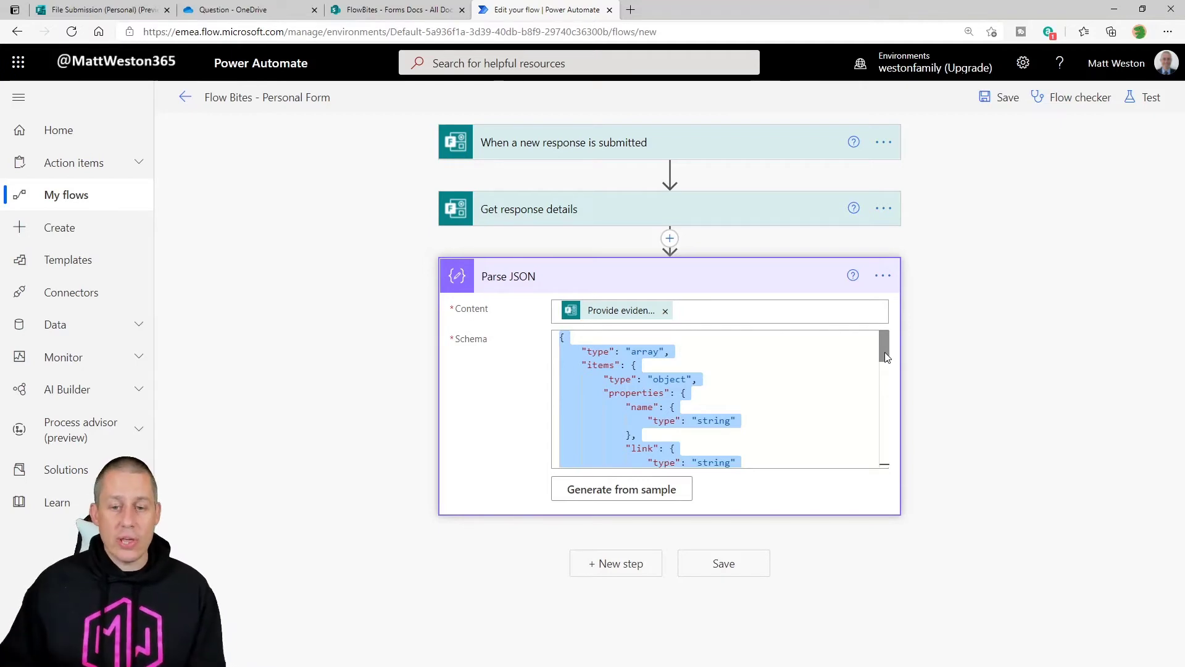
Rename the Parse JSON action as "Parse JSON - Files Uploaded".
left_click(883, 277)
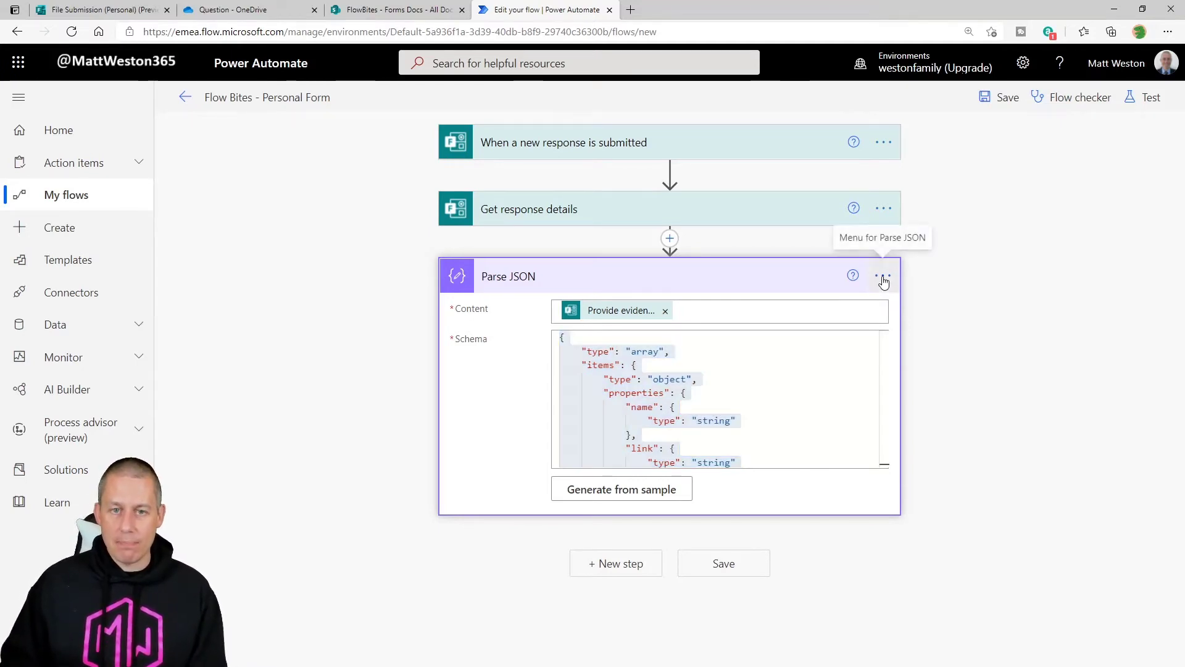
left_click(883, 277)
left_click(954, 300)
left_click(694, 273)
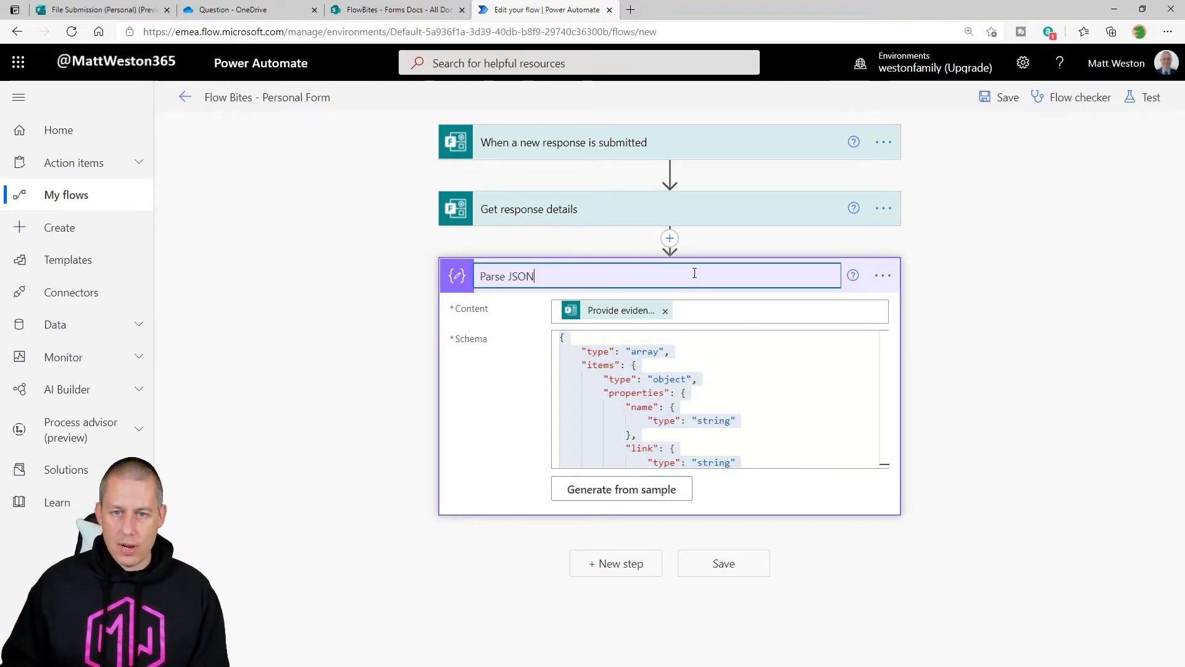
type("- File")
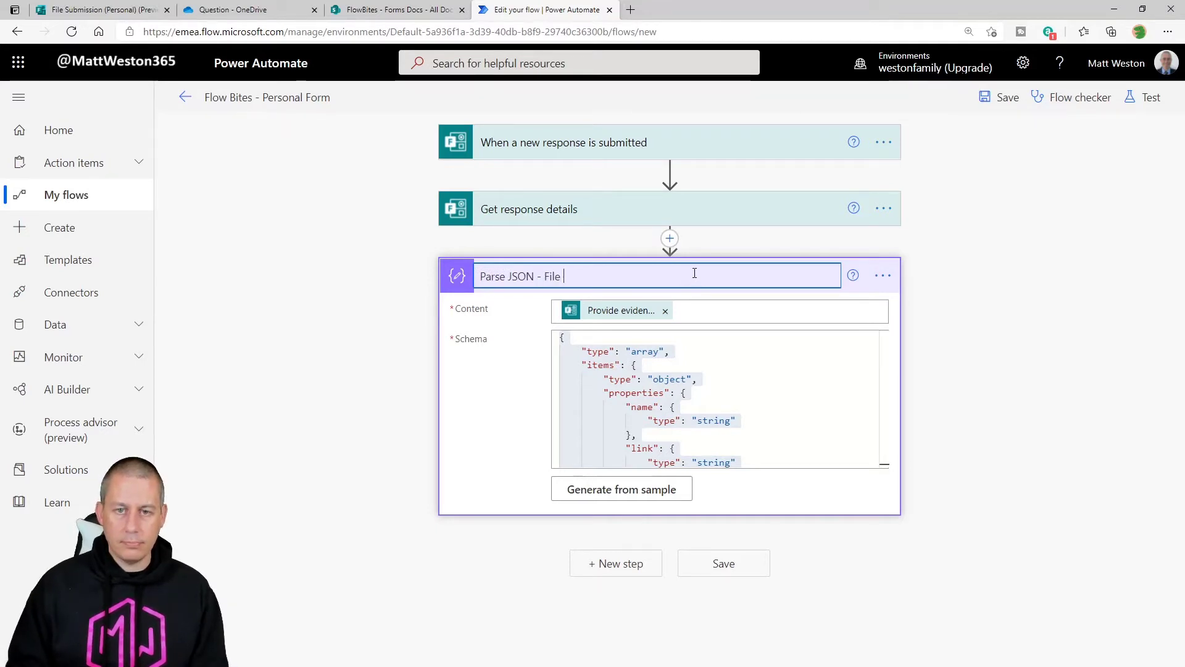
type("s Uploadede")
key("Return")
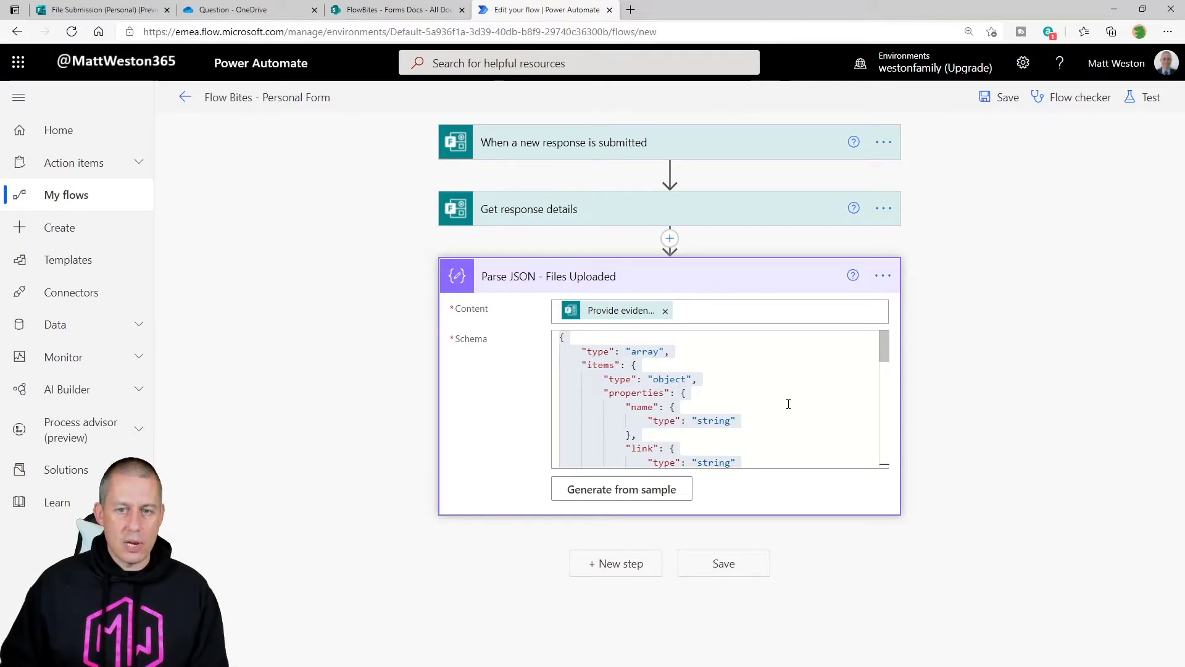
Add a Data Operation Compose action after Parse JSON - Files Uploaded.
left_click(623, 563)
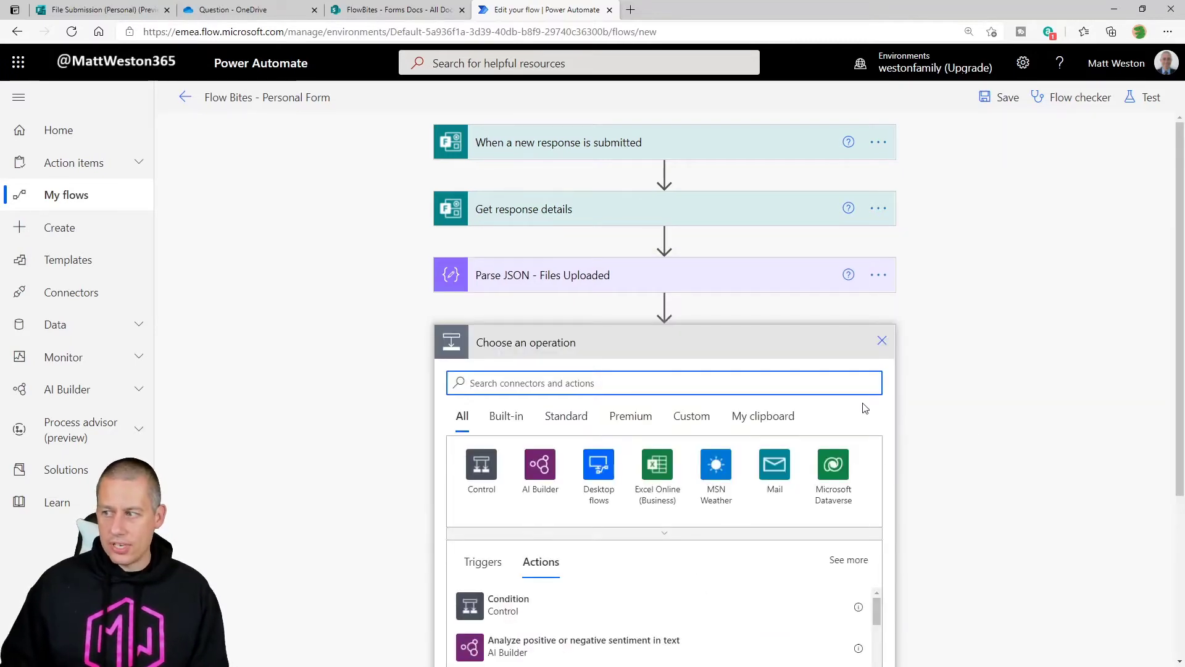
left_click(697, 386)
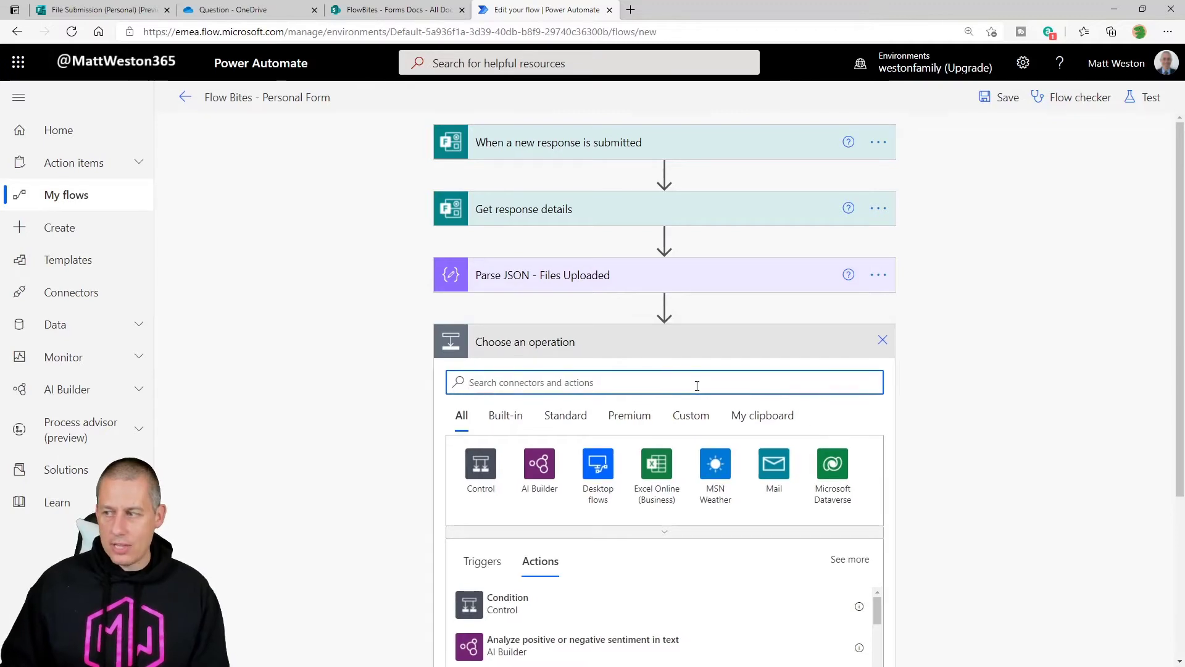
type("compse")
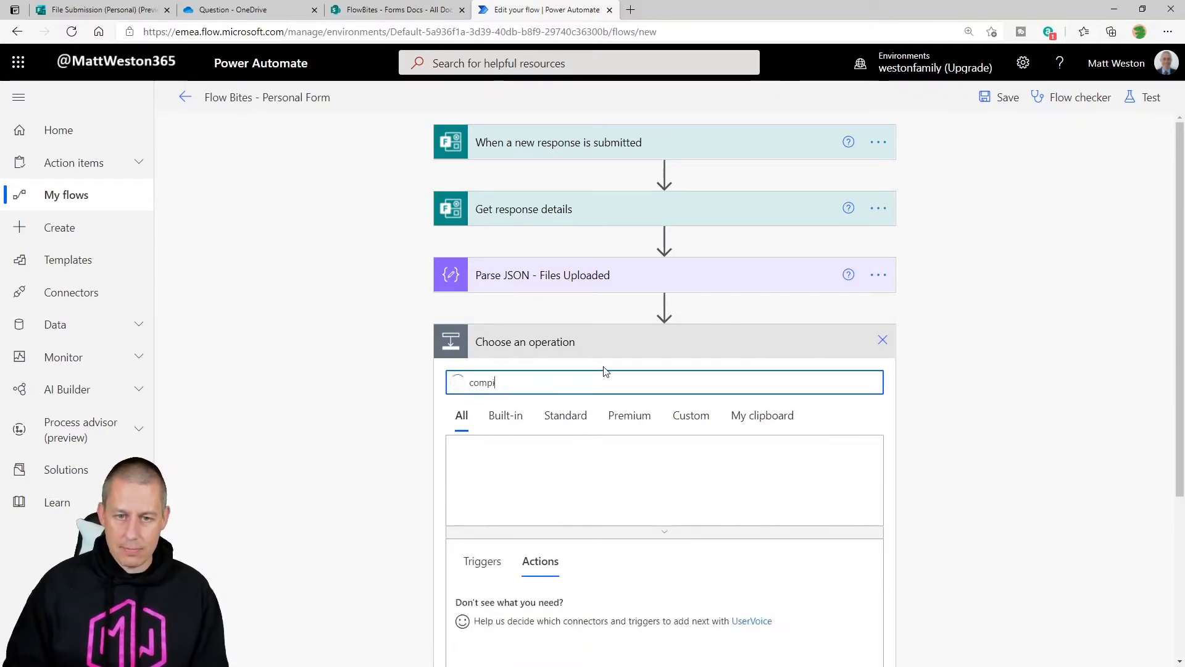
key("BackSpace")
key("BackSpace")
type("ose")
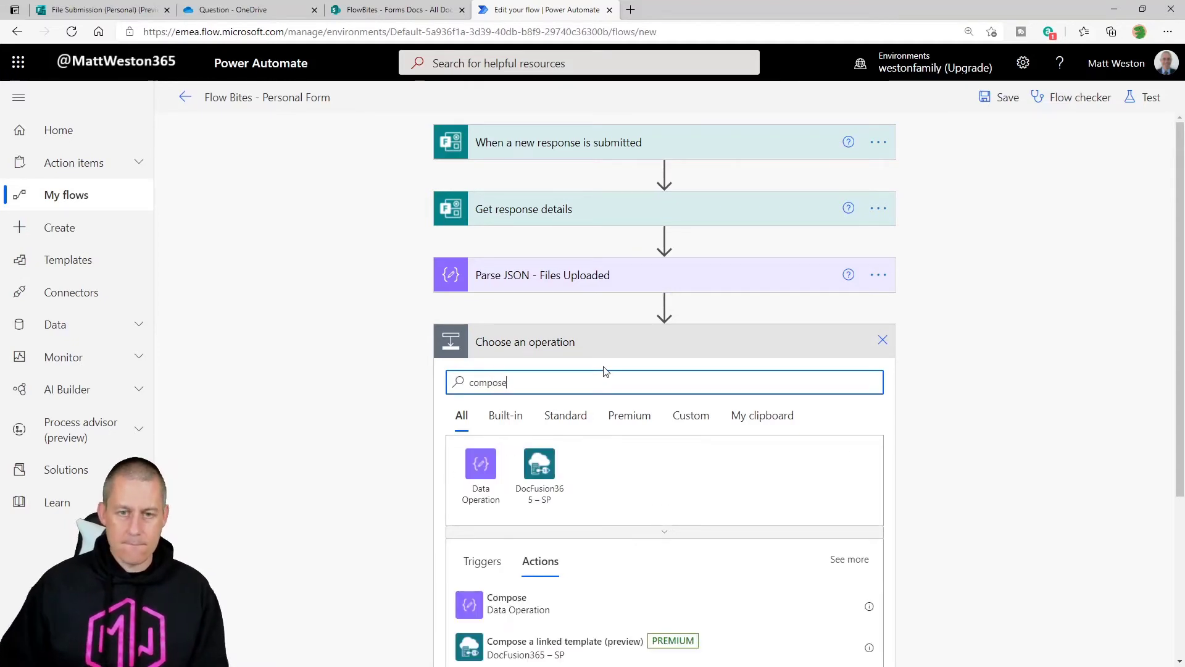
left_click(521, 603)
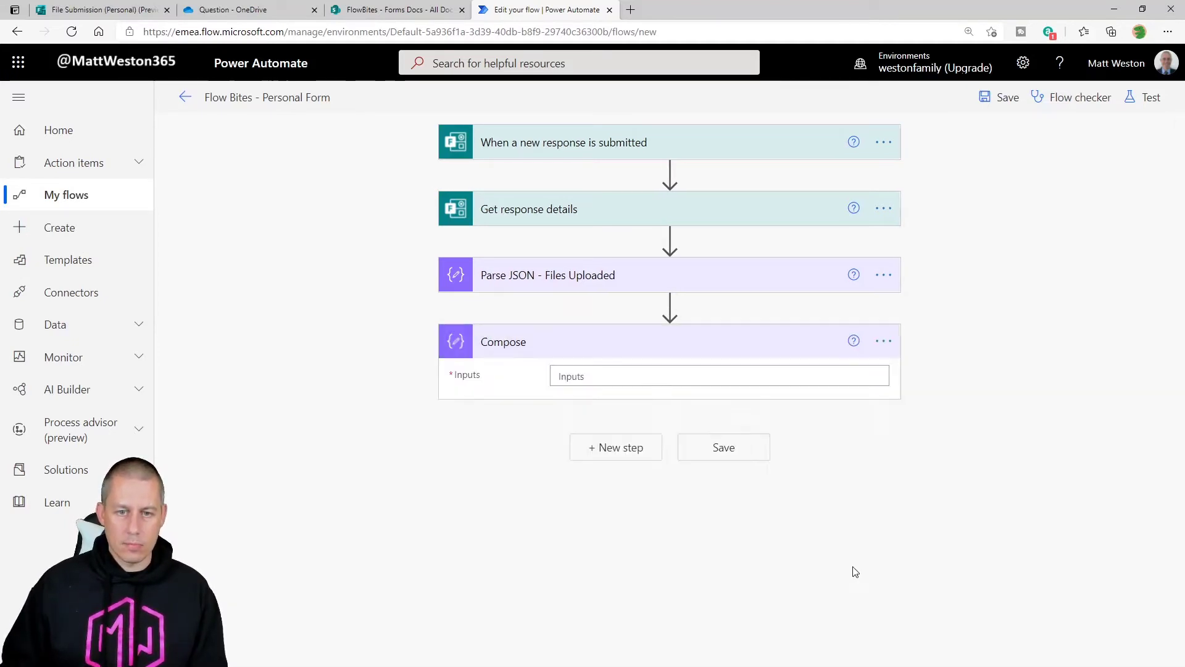
Rename the Compose action as "Compose - File Path".
left_click(883, 341)
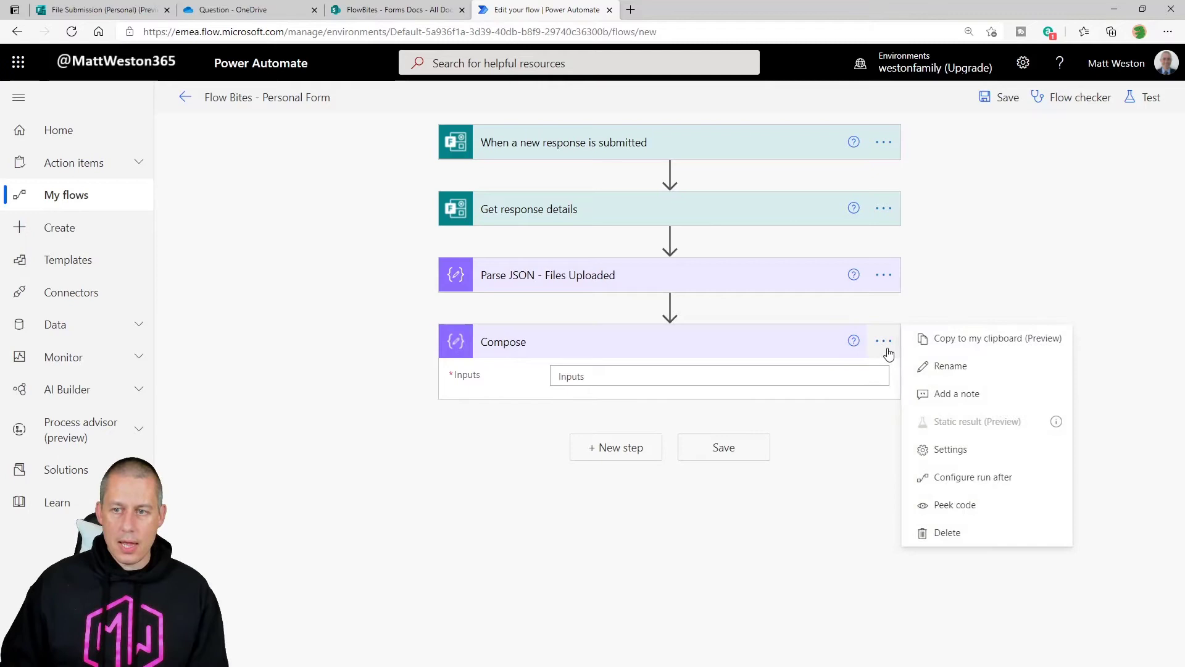
left_click(997, 368)
left_click(614, 345)
type("- ")
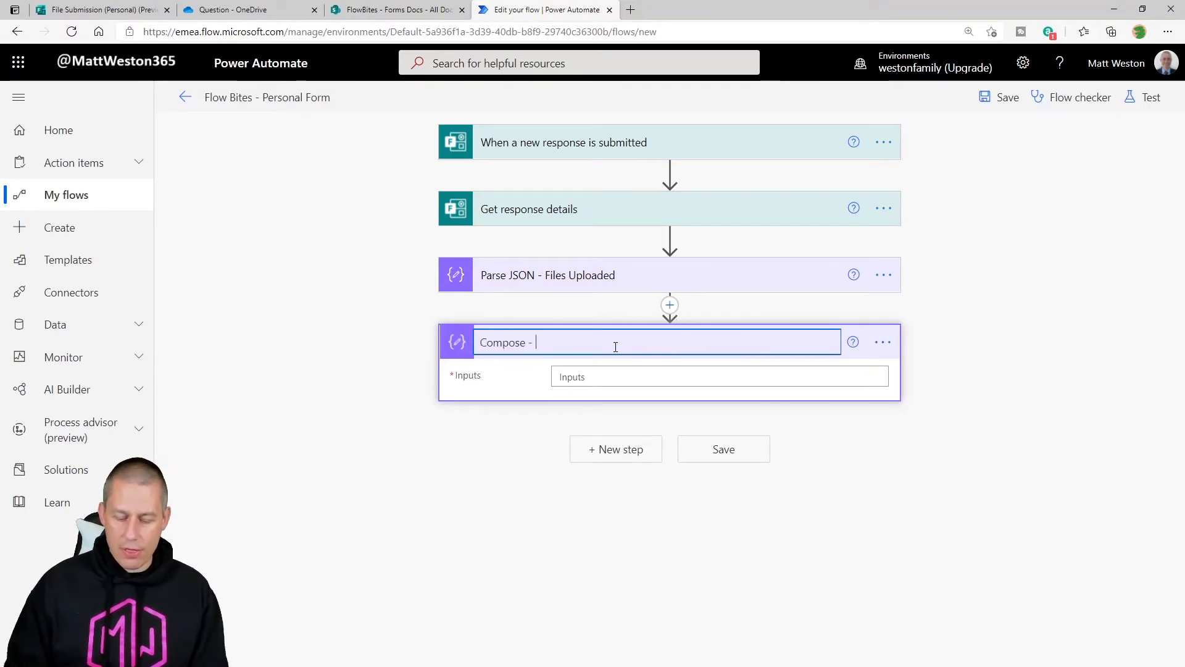
type("File Path")
key("Return")
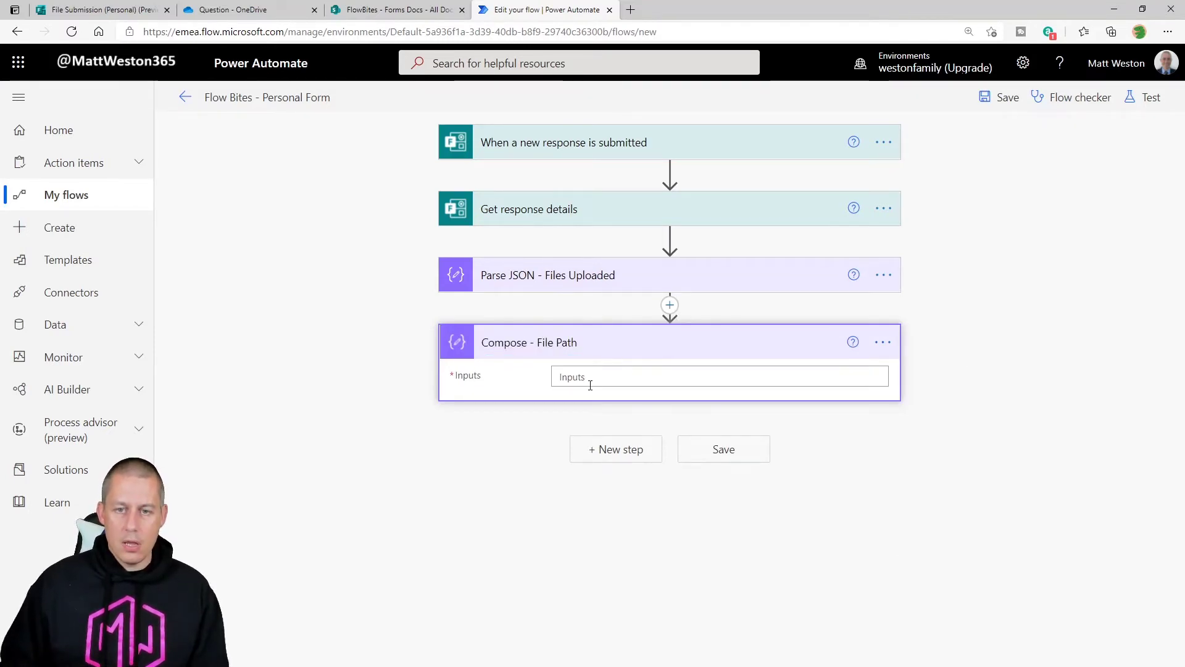
Set the input of Compose - File Path to the name value from Parse JSON - Files Uploaded.
left_click(590, 383)
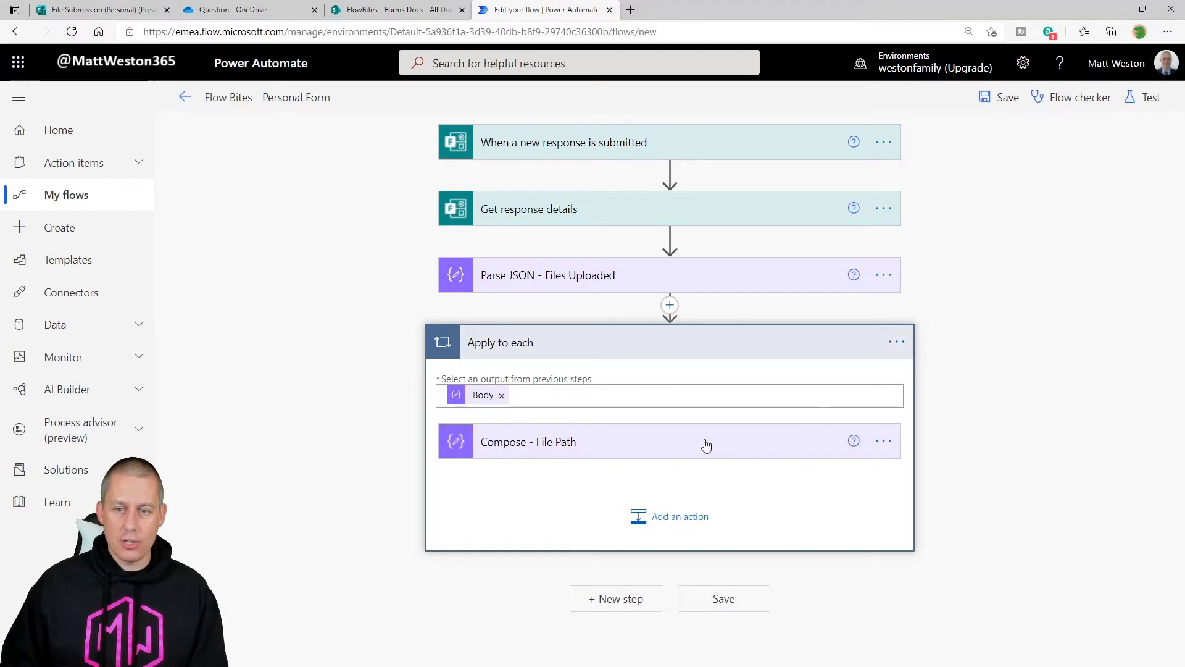
left_click(740, 444)
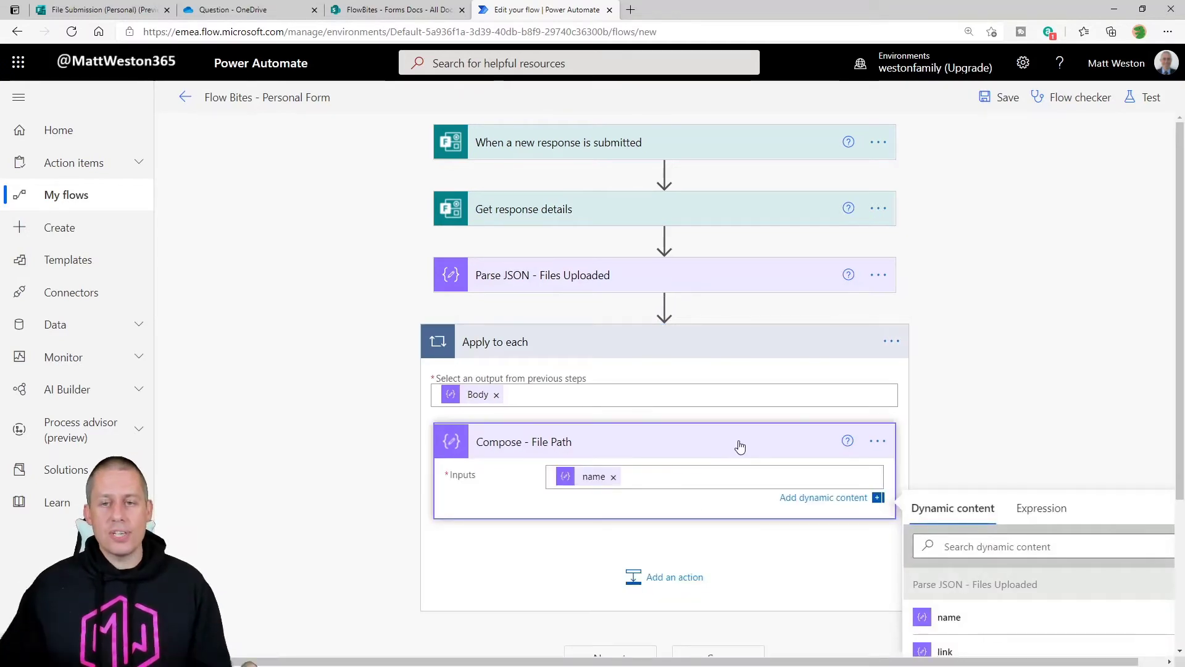
Rename the Apply to each loop as "Apply to each - File Uploaded".
left_click(891, 341)
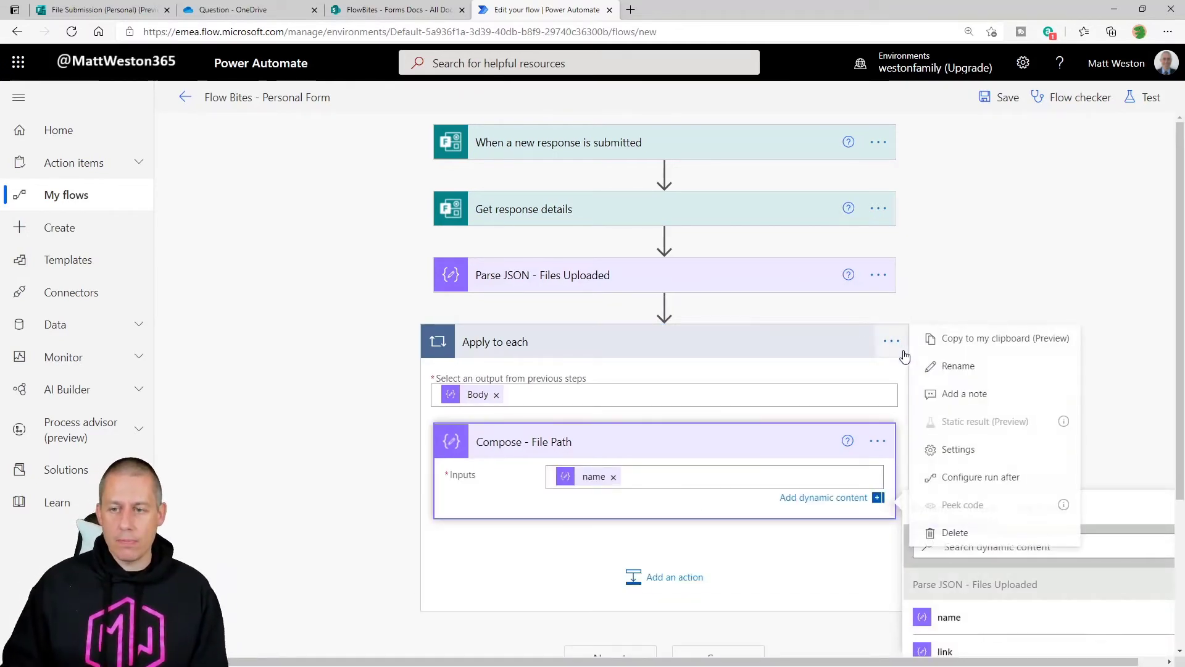
left_click(967, 369)
left_click(579, 338)
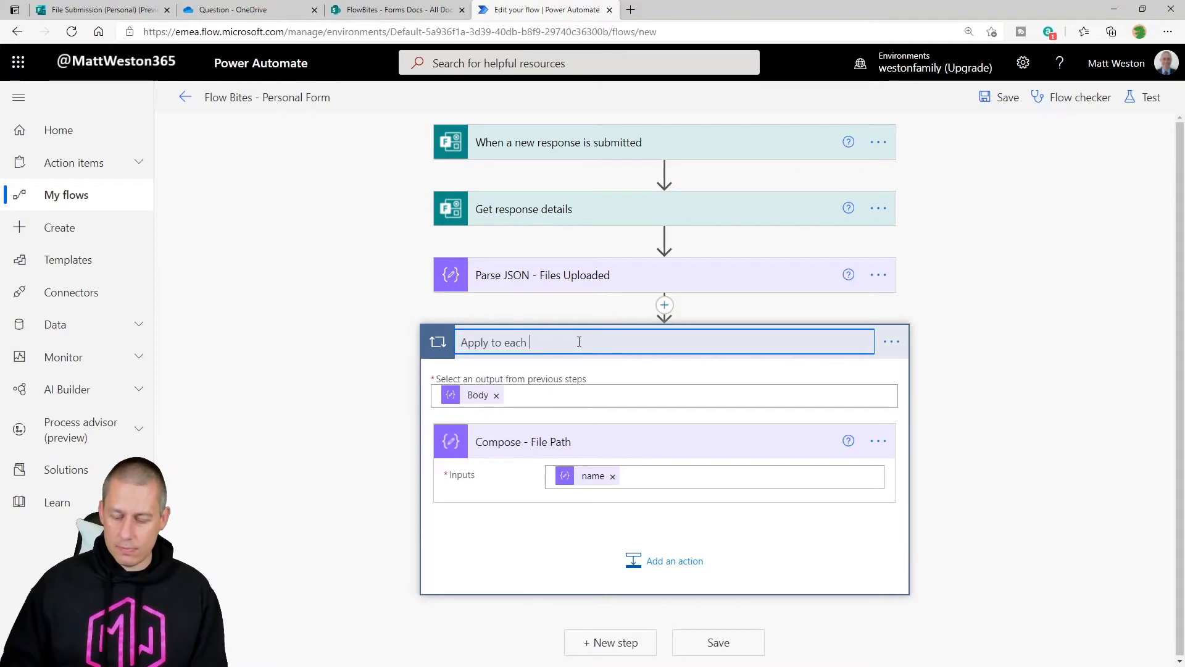
type("- File UP")
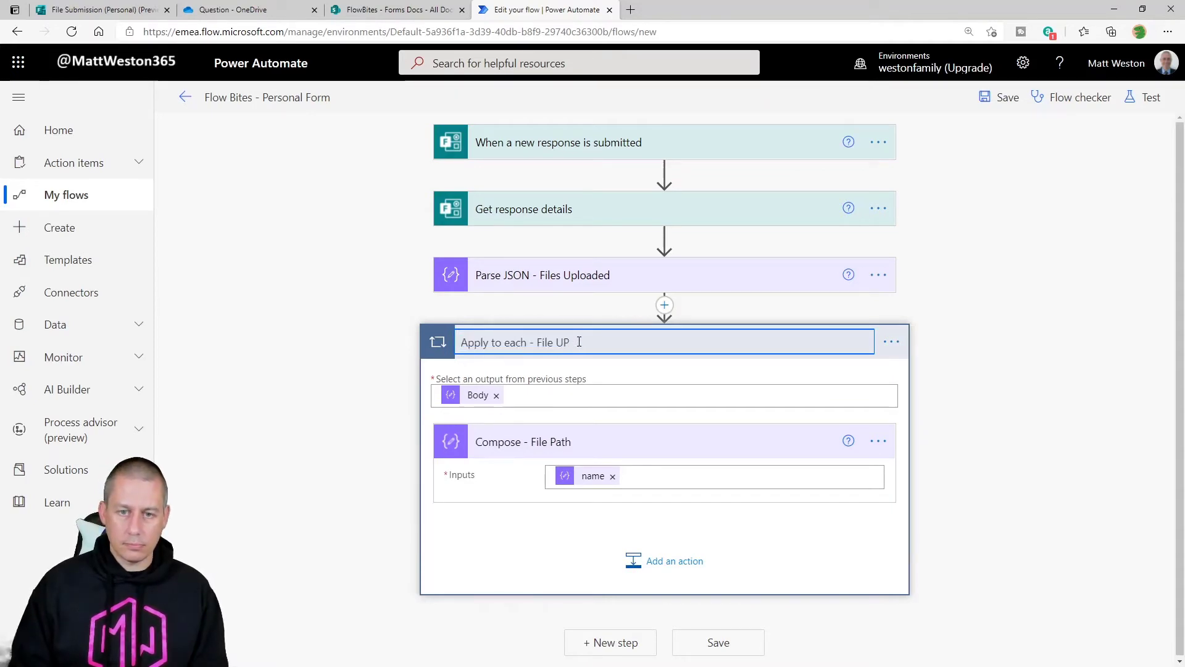
type("loaded")
key("Return")
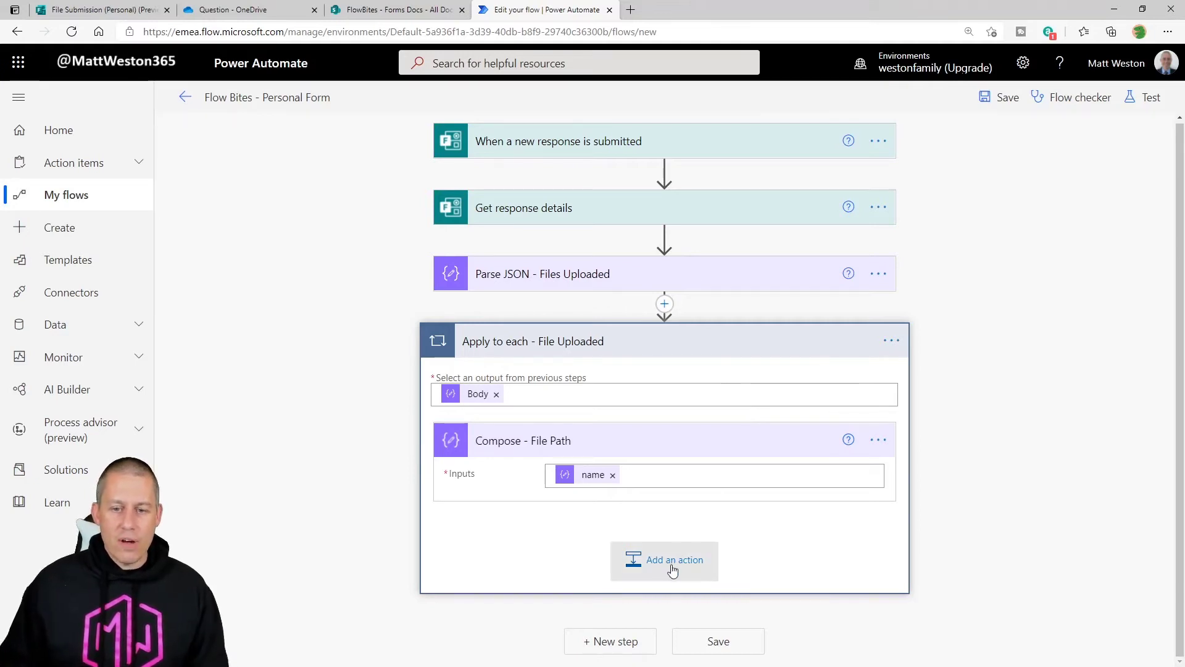
Add a SharePoint Move file action inside the Apply to each loop, after Compose - File Path.
left_click(734, 568)
left_click(732, 548)
type("s")
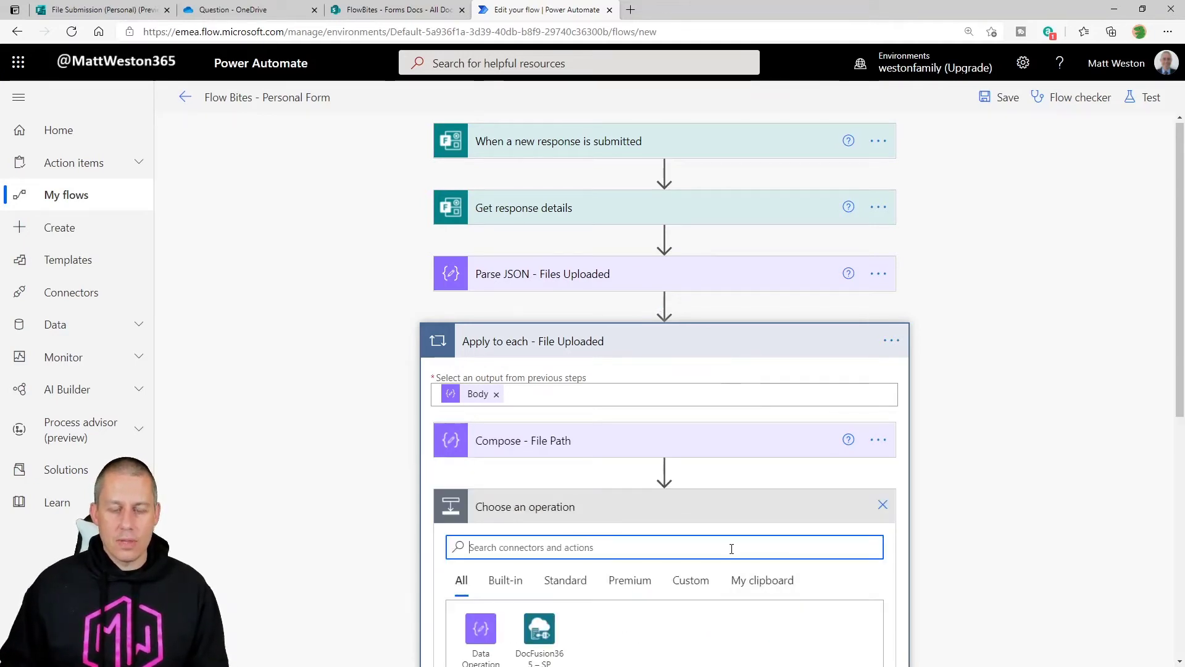
type("harepoint")
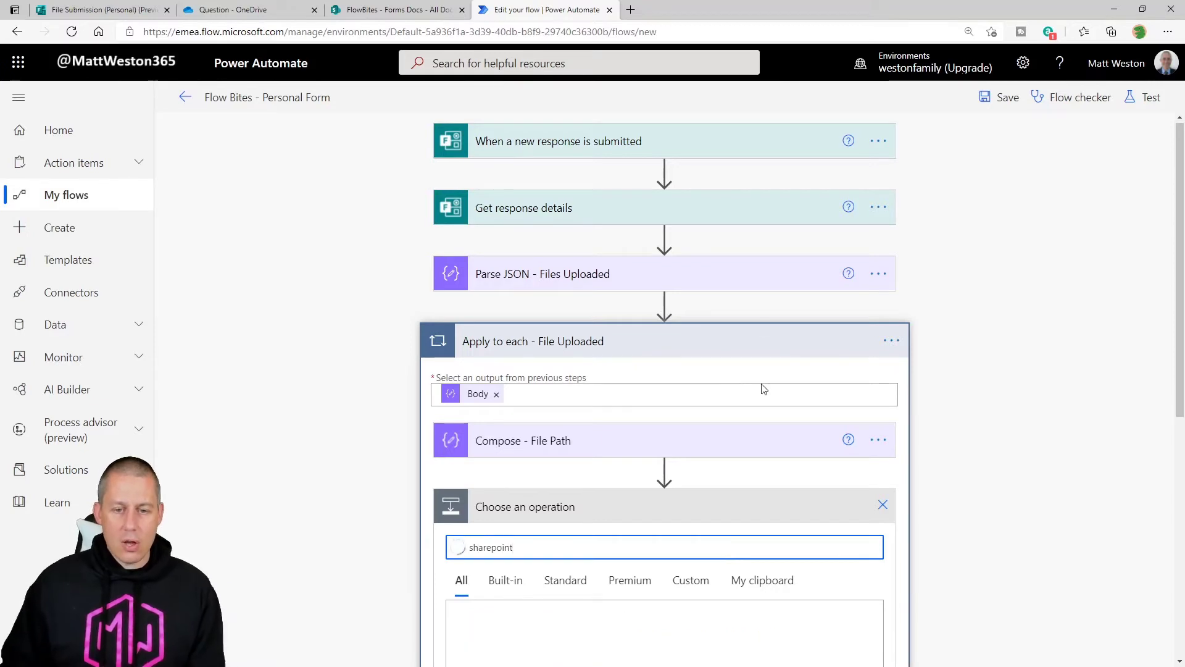
scroll(764, 389, "down", 3)
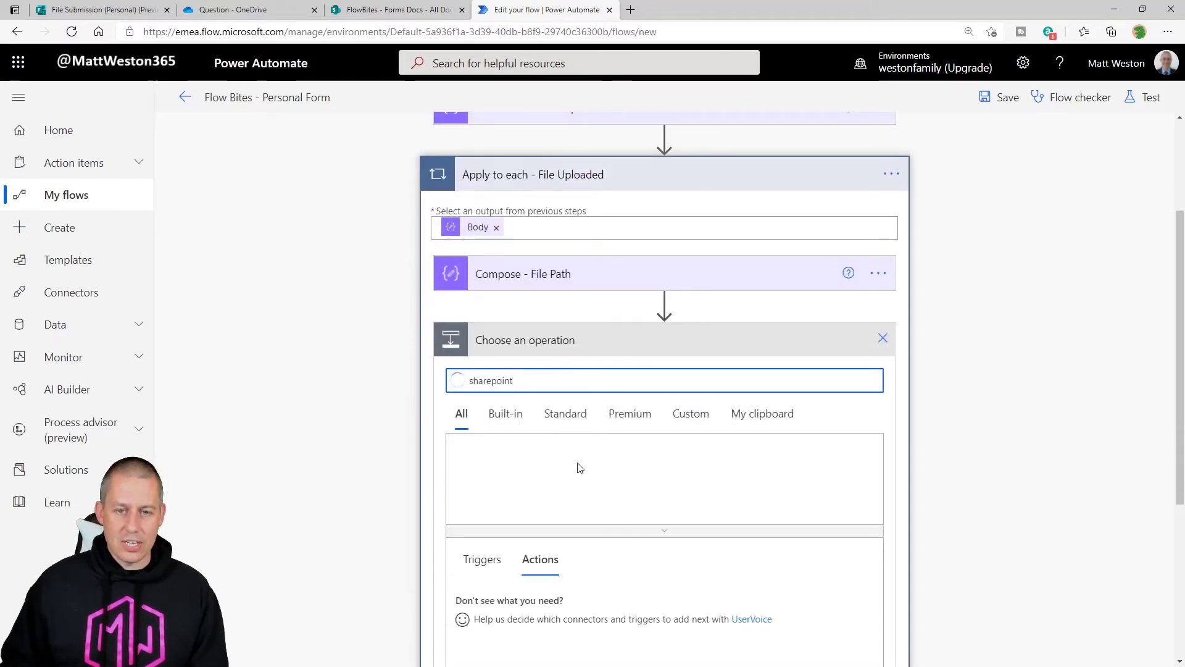
scroll(596, 468, "down", 3)
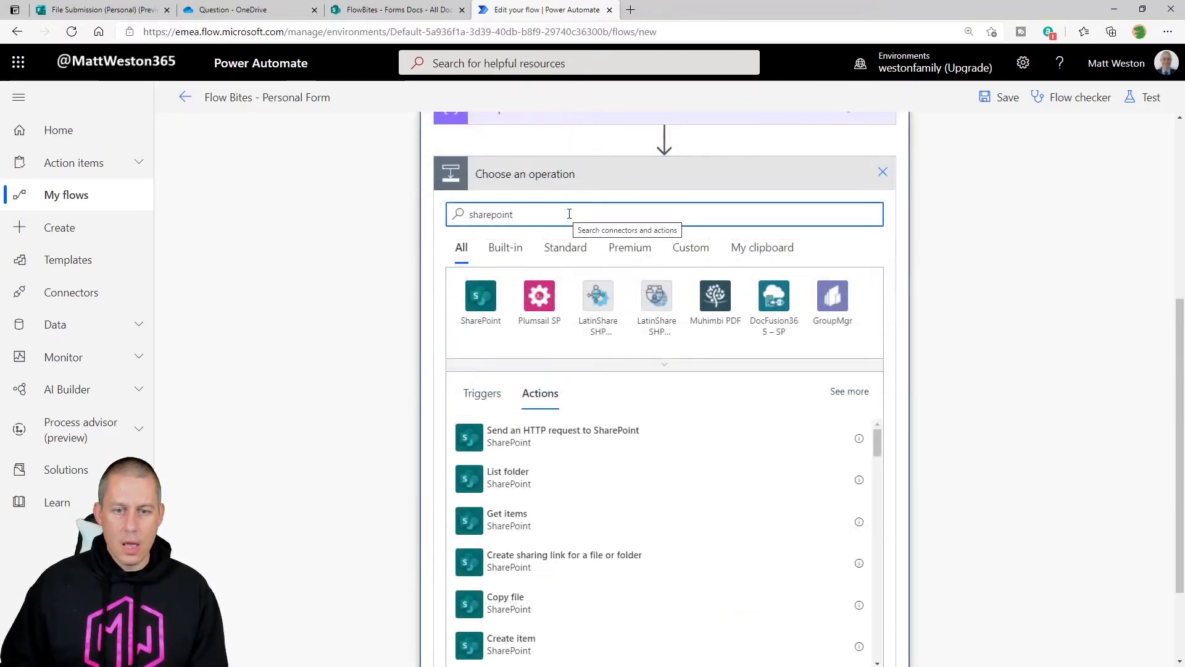
left_click(480, 295)
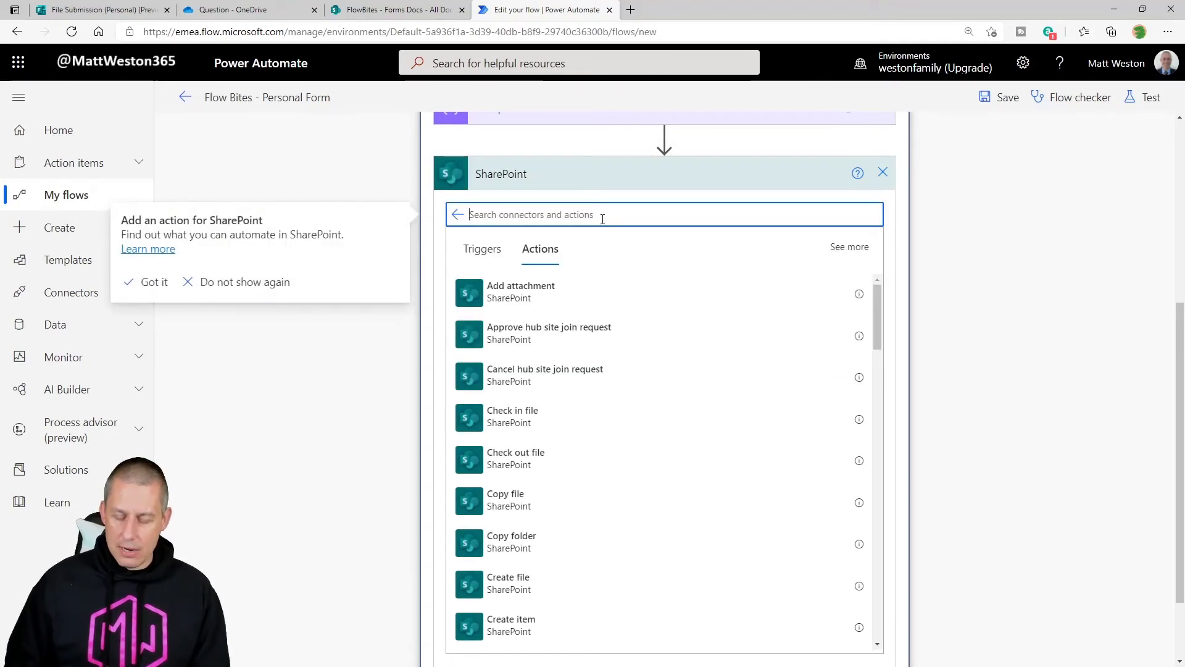
type("move")
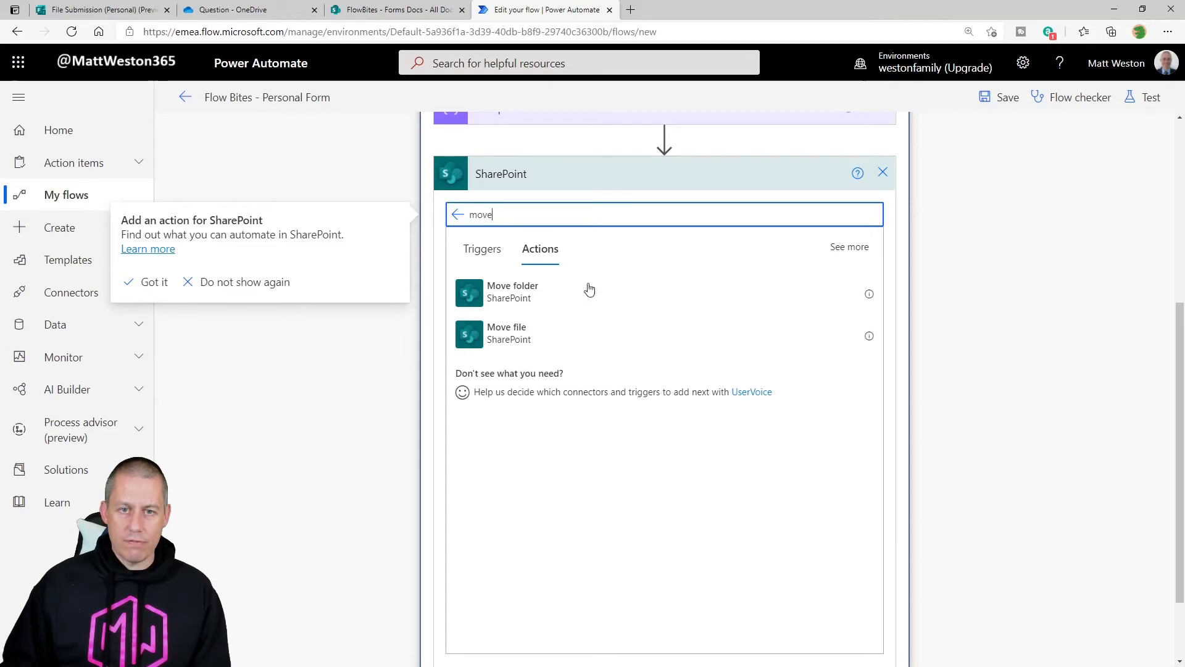
left_click(621, 329)
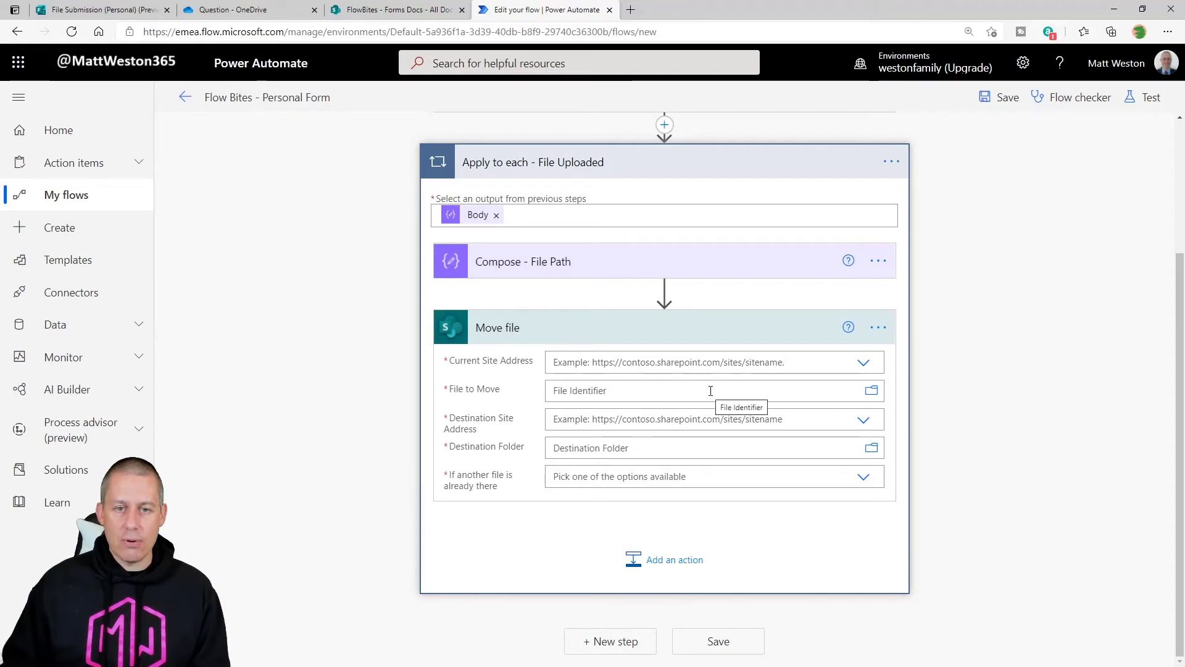
Rename the Move file action as "Move file - ODFB to SP".
left_click(878, 327)
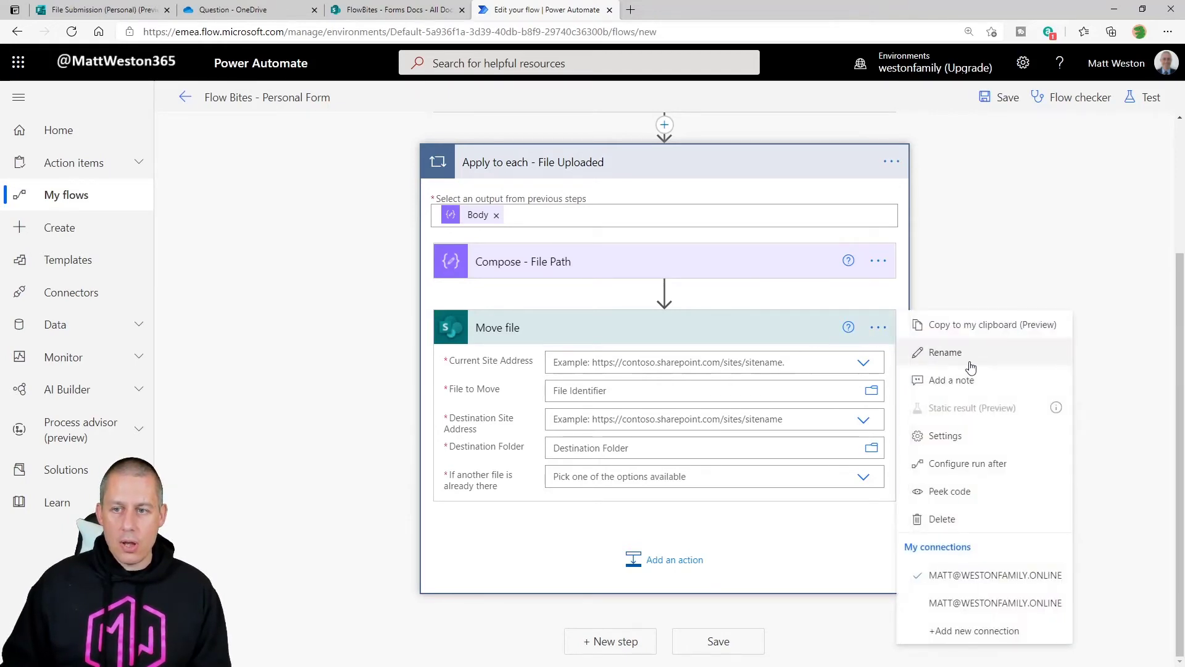
left_click(960, 348)
left_click(556, 331)
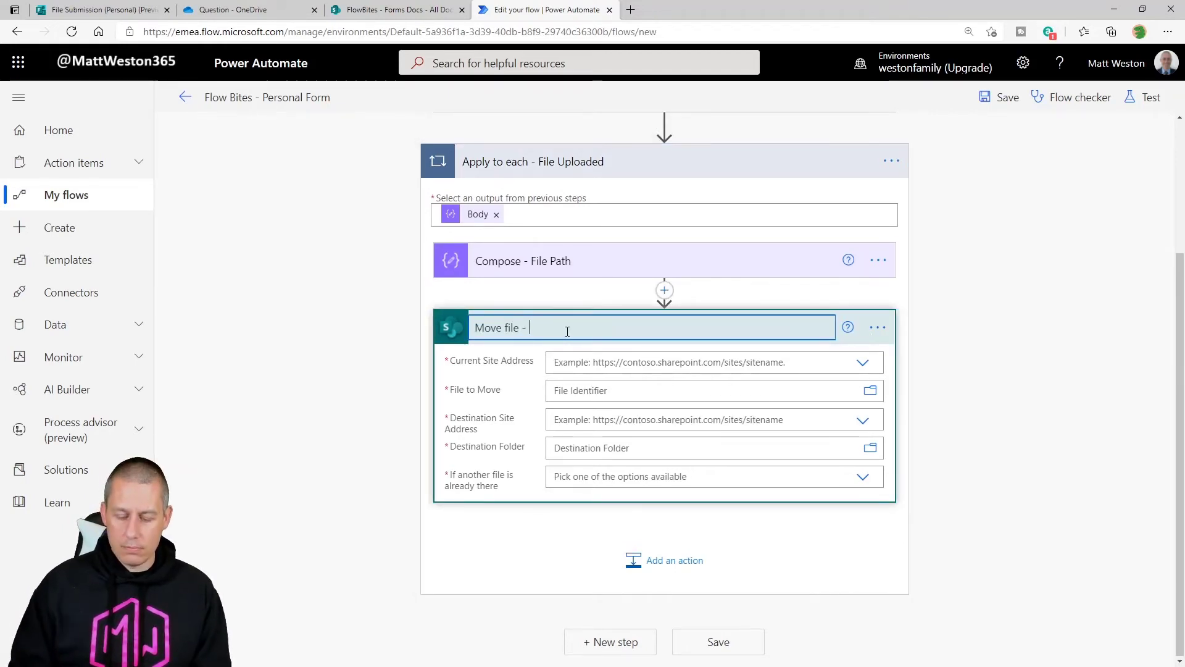
type("- ODFB to SP")
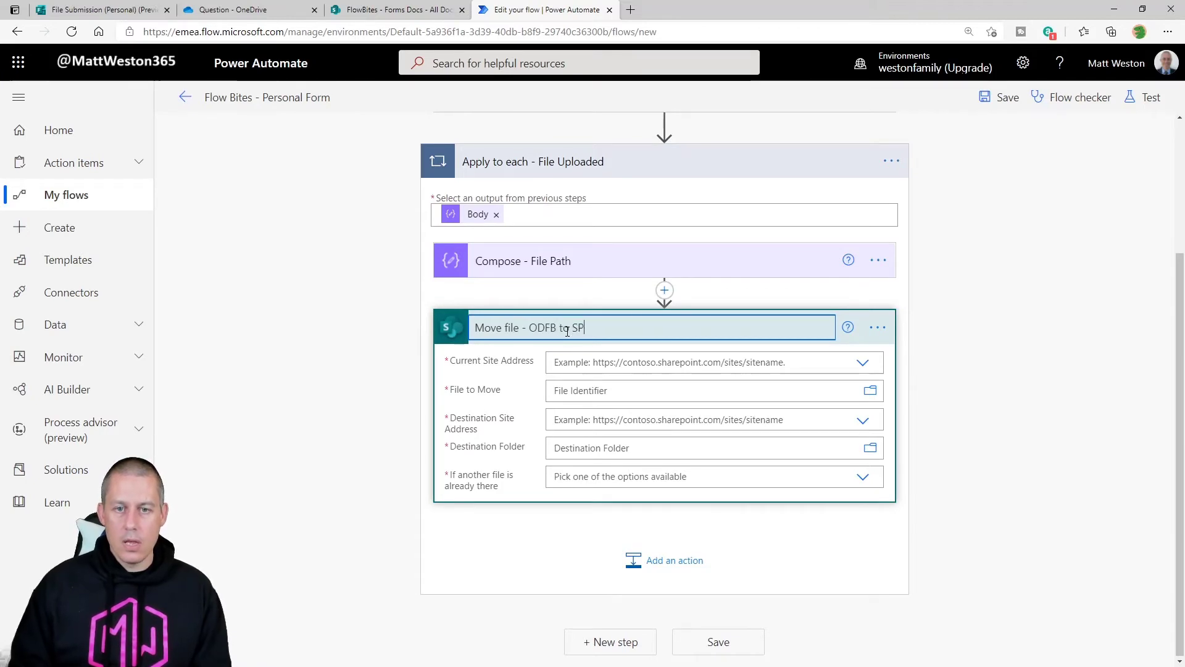
key("Return")
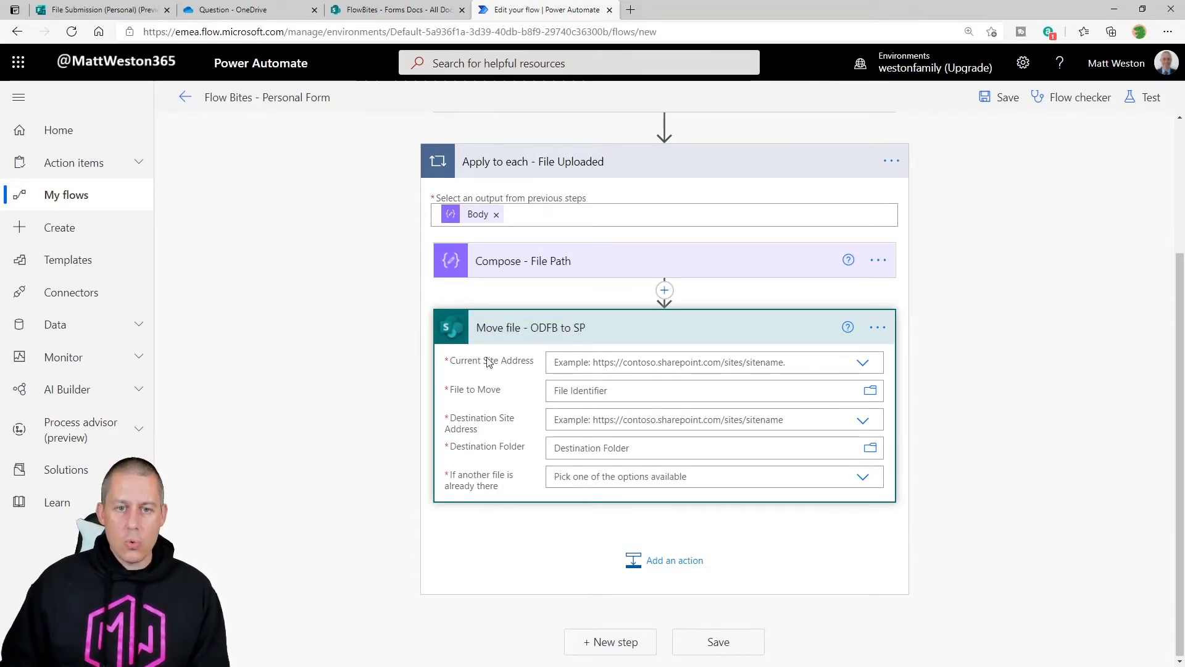
Set the Move file action's Current Site Address to a custom value, using the personal site part of the OneDrive page's URL.
left_click(862, 363)
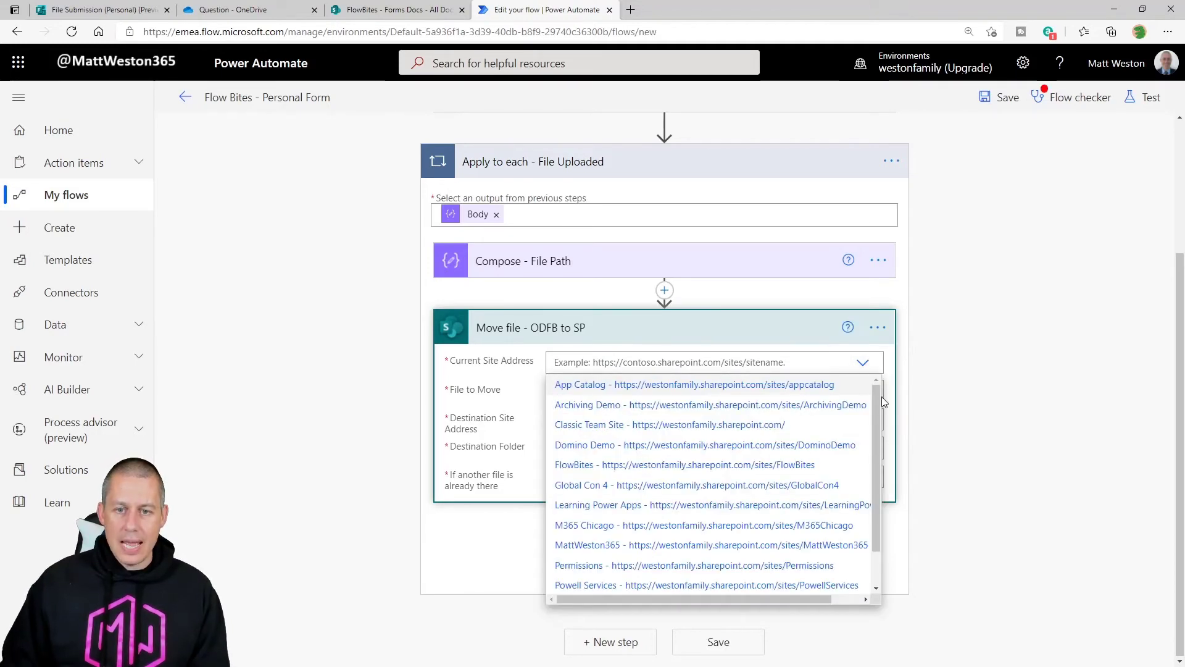
scroll(876, 439, "down", 2)
mouse_move(874, 452)
left_mouse_down()
mouse_move(876, 410)
mouse_move(874, 452)
left_mouse_up()
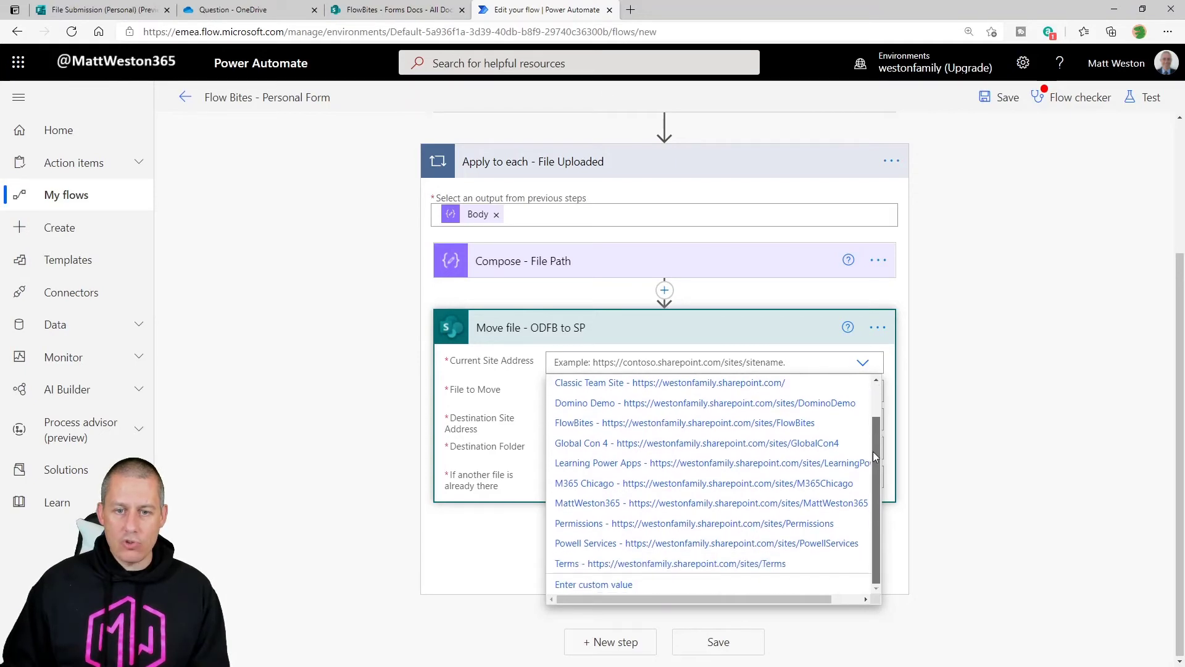
left_click(597, 585)
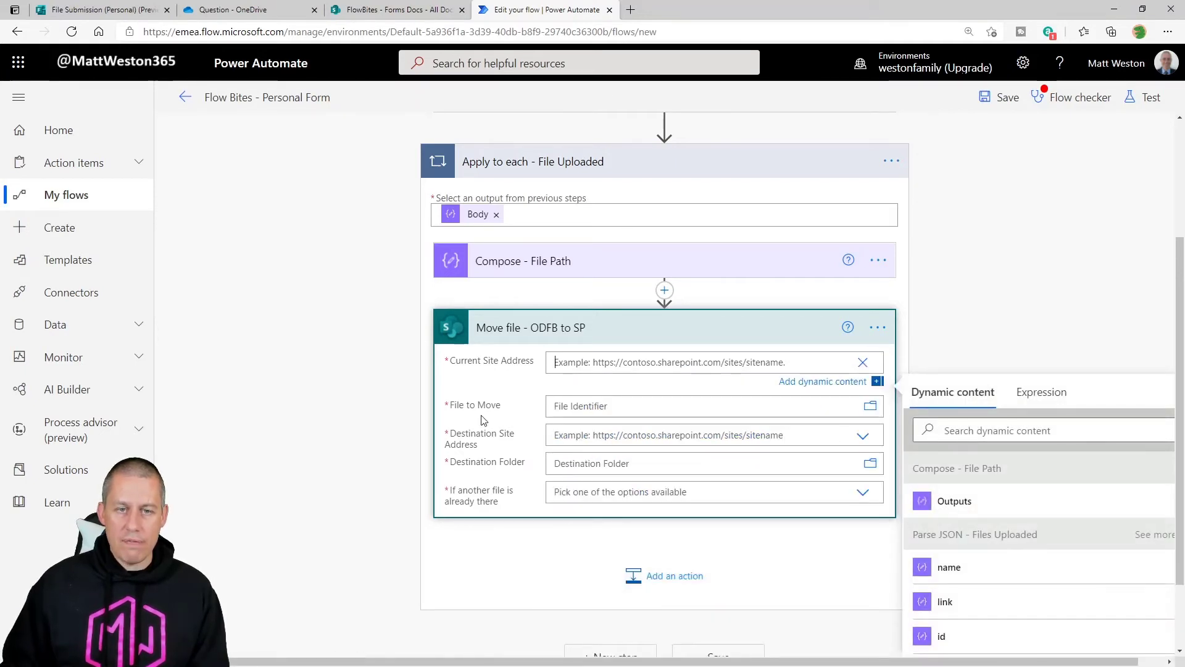
left_click(280, 7)
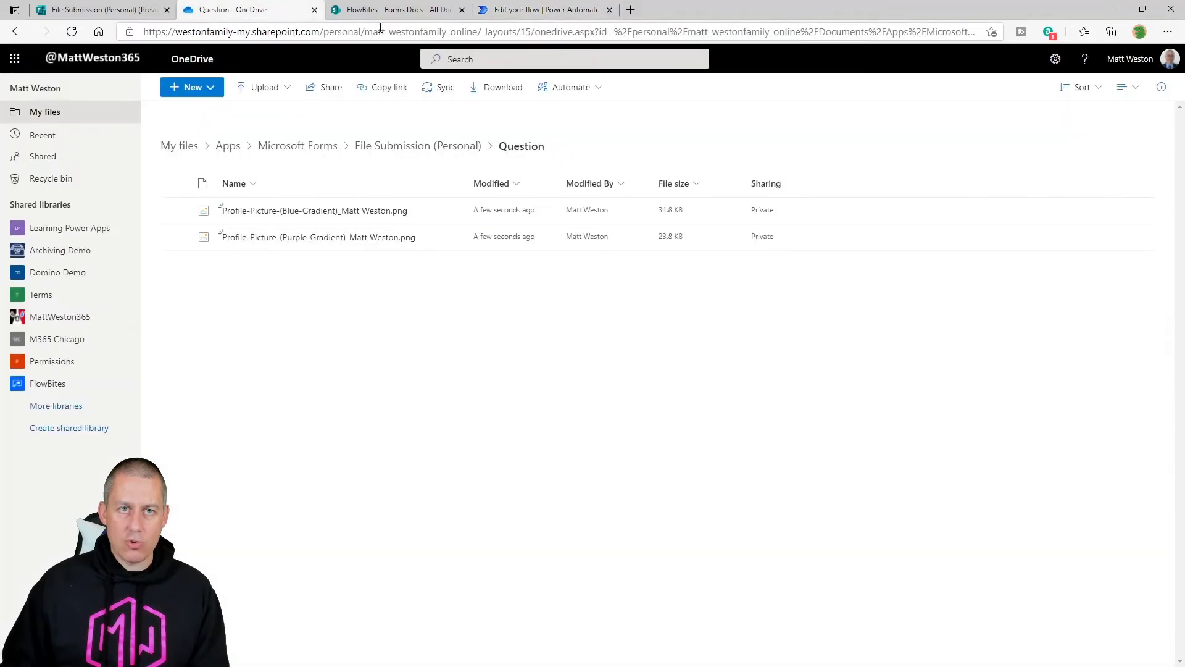
left_click_drag(480, 32, 117, 34)
key("ctrl+c")
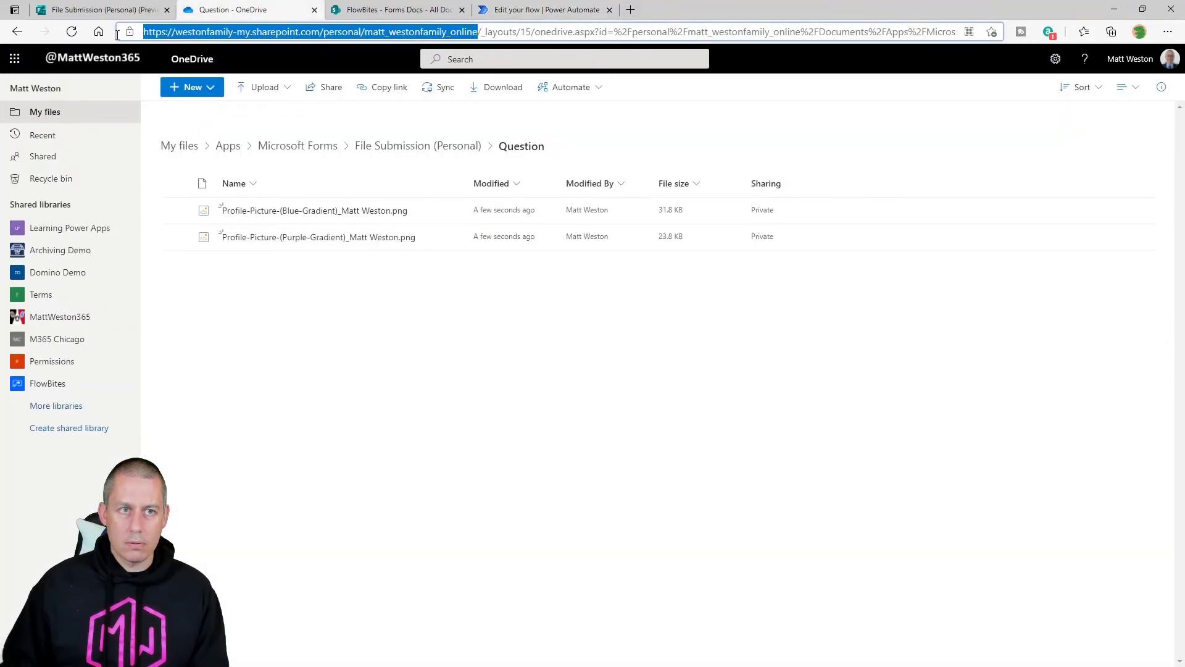
left_click(543, 10)
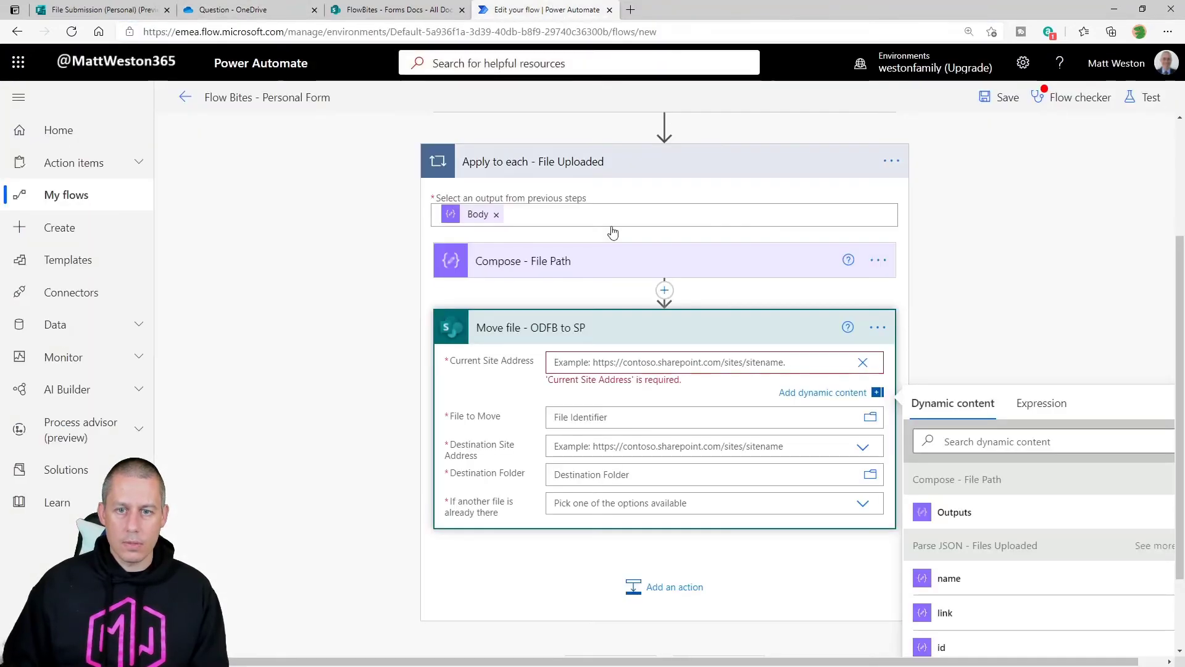
key("ctrl+v")
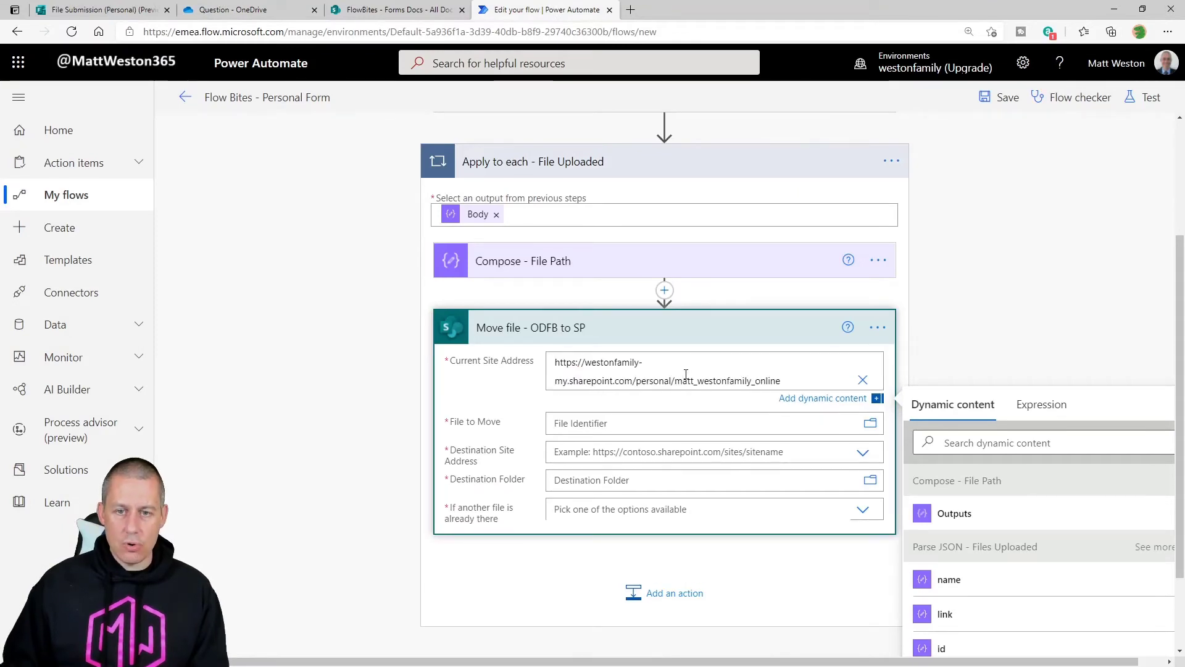
Browse the OneDrive site's root folders and files for File to Move, leaving without choosing one.
left_click(867, 425)
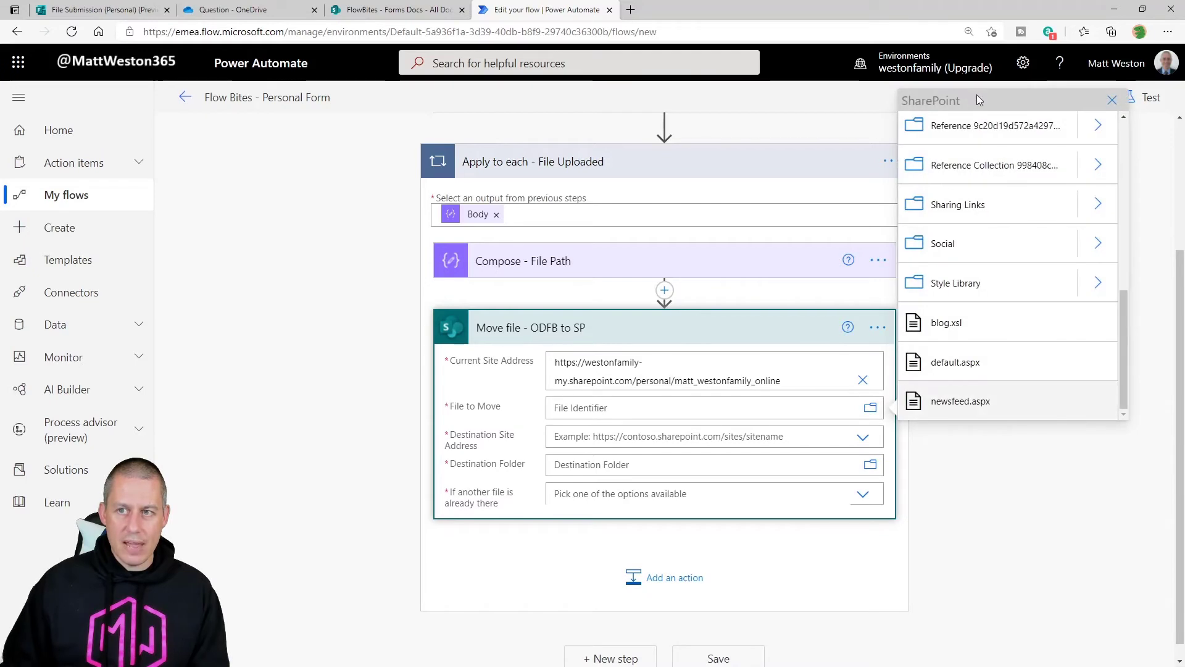
scroll(1000, 228, "up", 5)
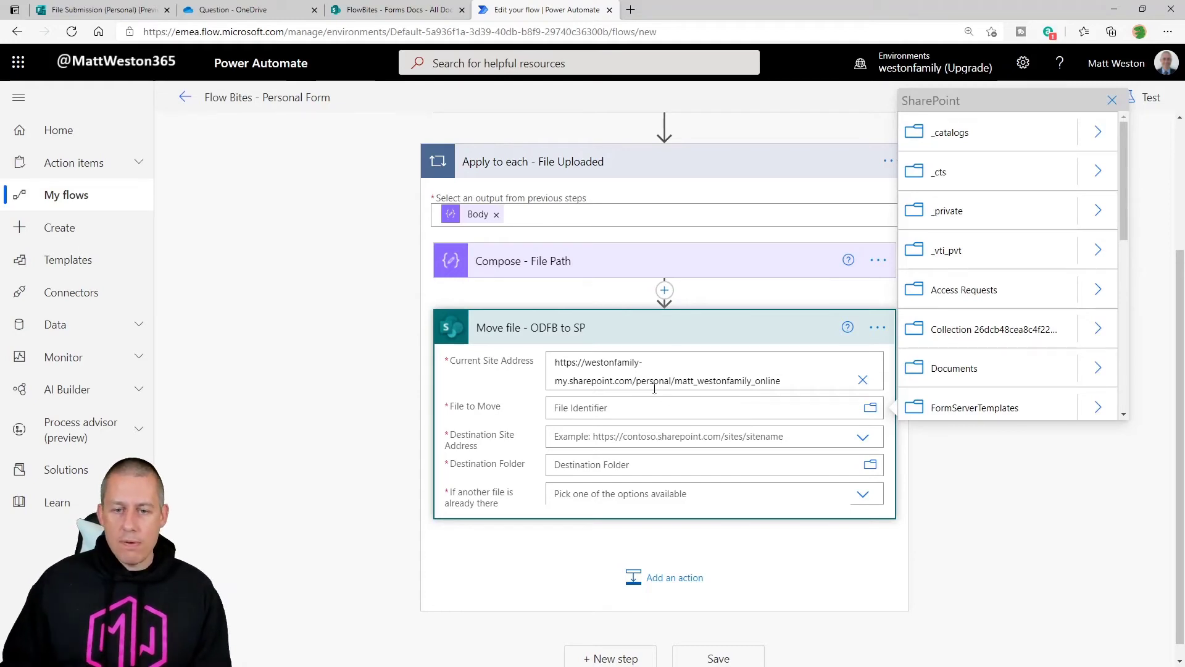
left_click(781, 574)
scroll(676, 322, "up", 2)
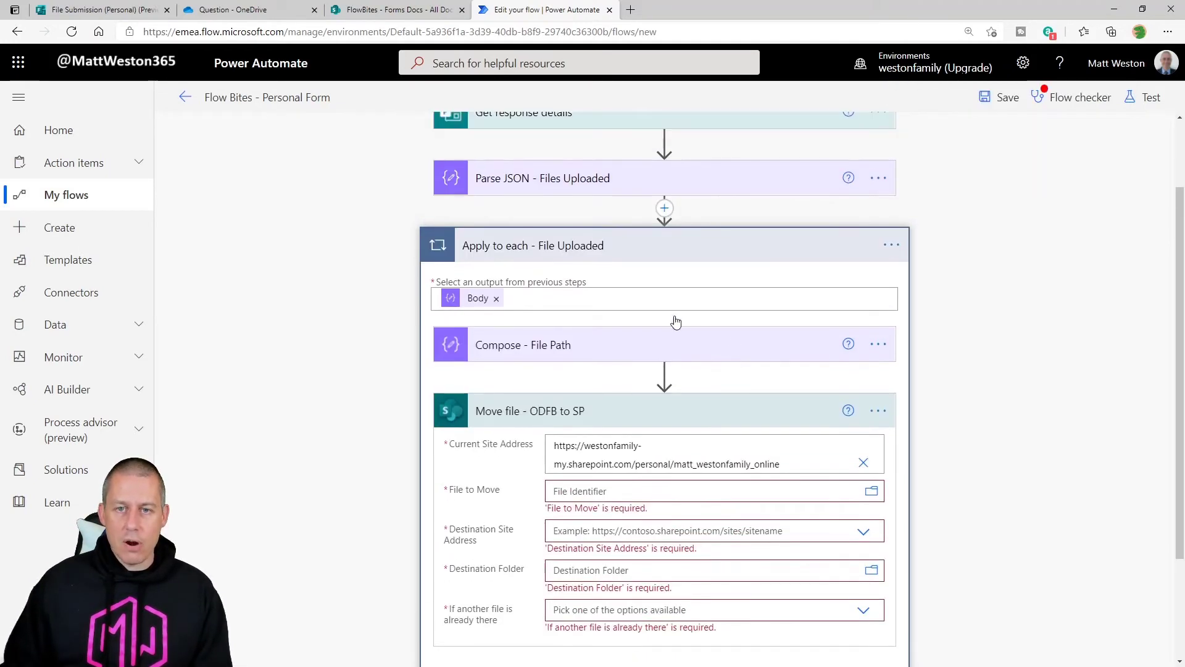
Add a Data Operation Compose action between Parse JSON - Files Uploaded and the Apply to each loop.
left_click(664, 208)
left_click(668, 237)
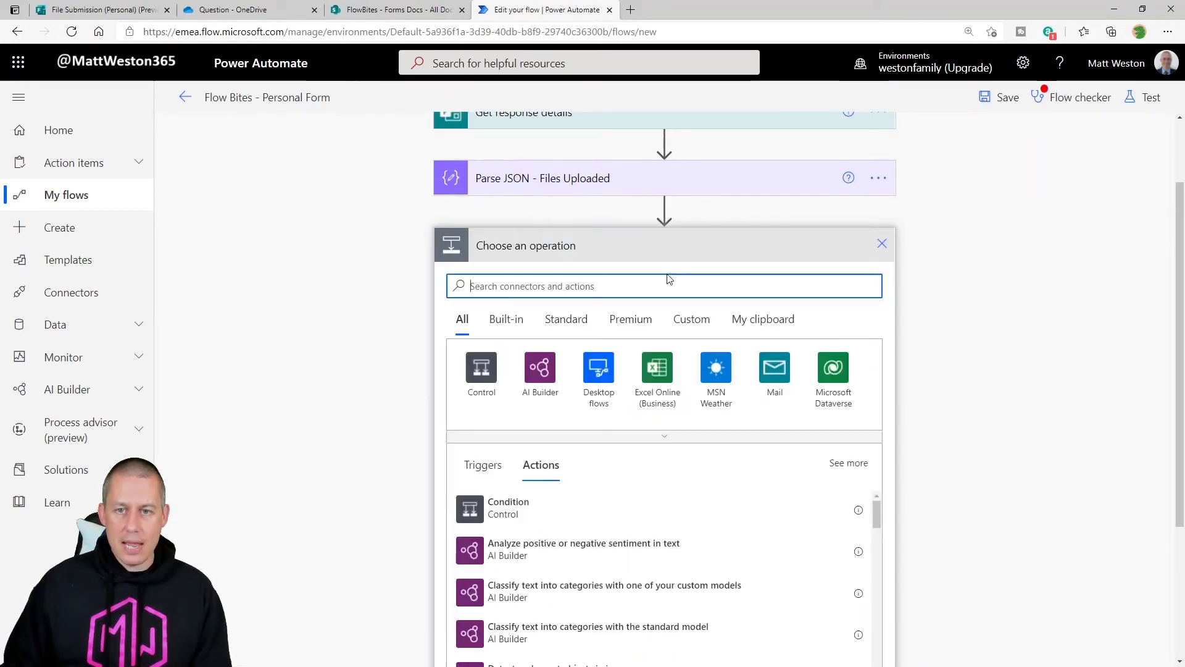
type("Compose")
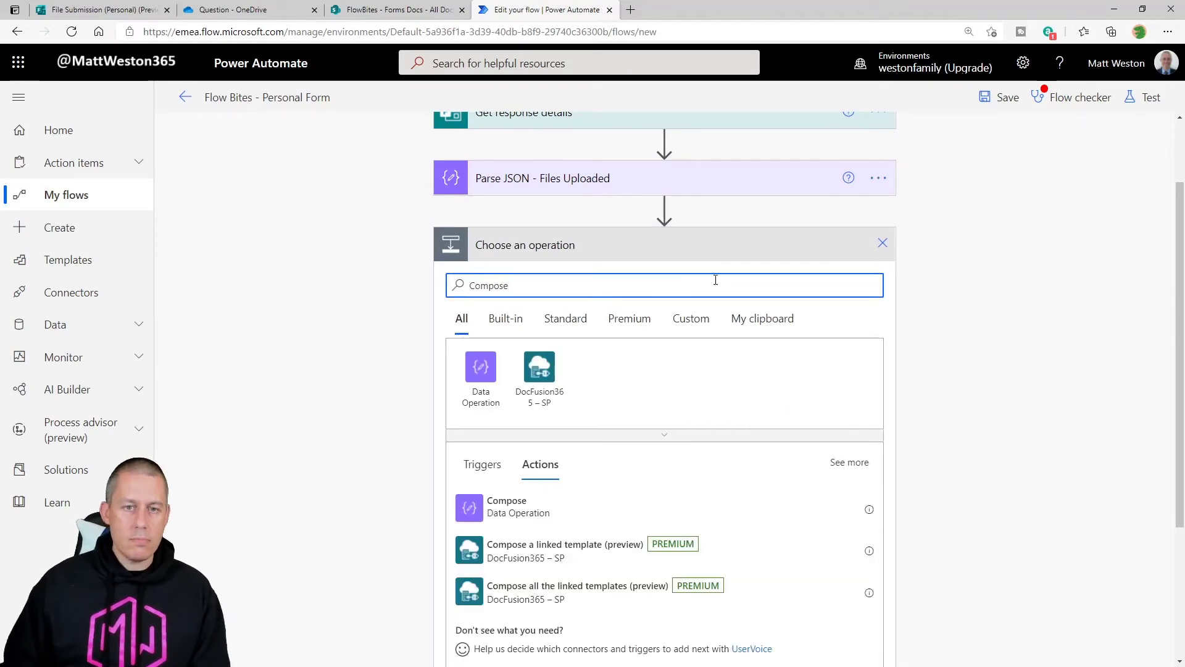
left_click(518, 507)
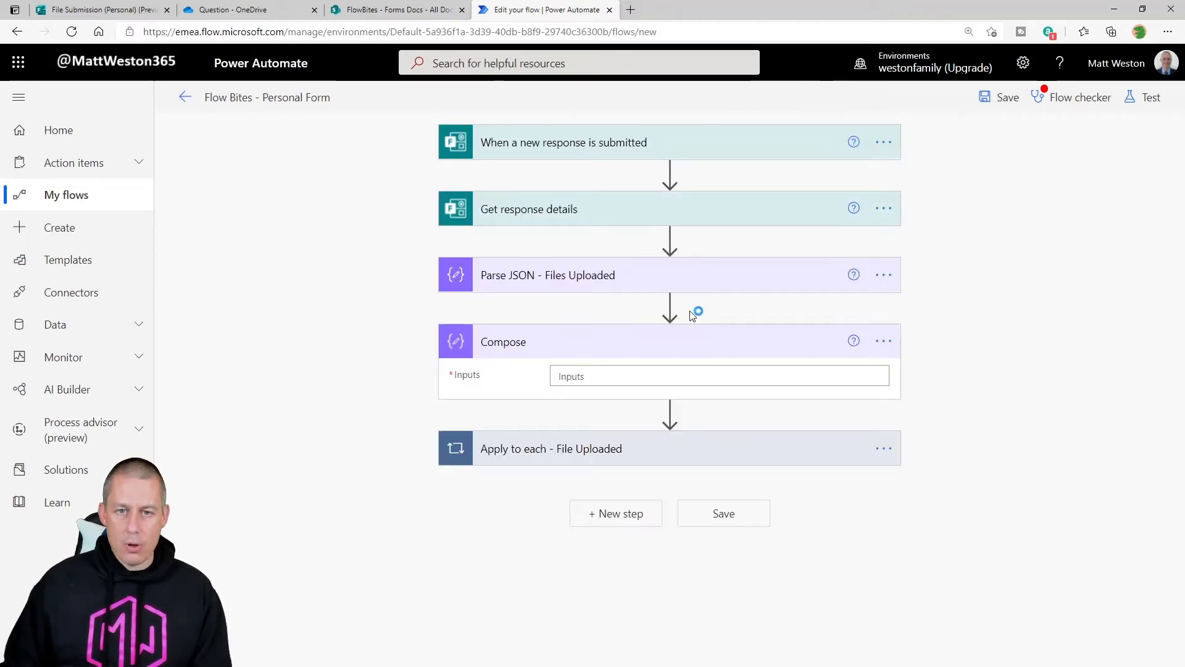
Rename the new Compose action as "Compose - ODFB Forms Folder".
left_click(884, 342)
left_click(944, 365)
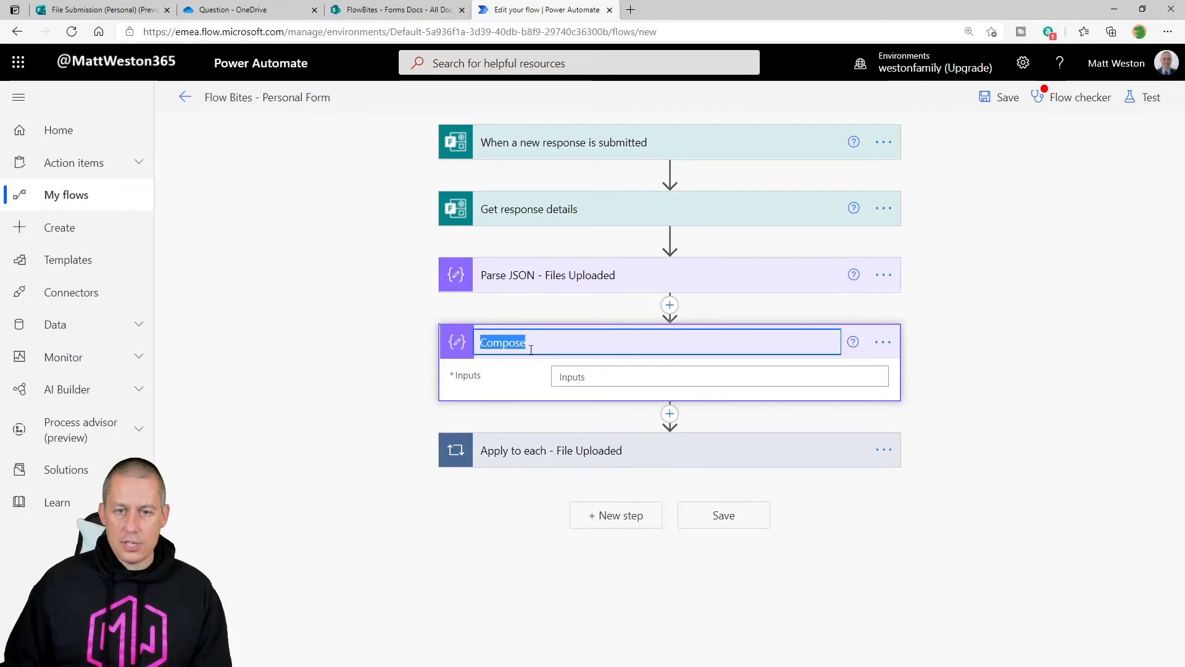
left_click(543, 339)
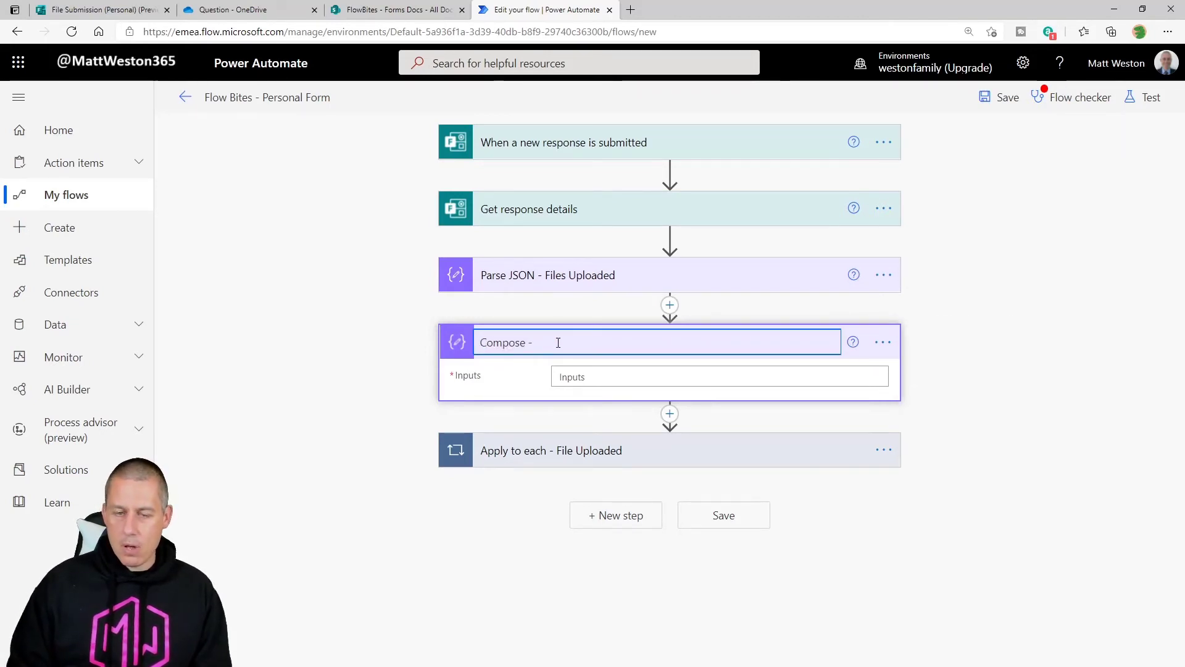
type("ODFB ")
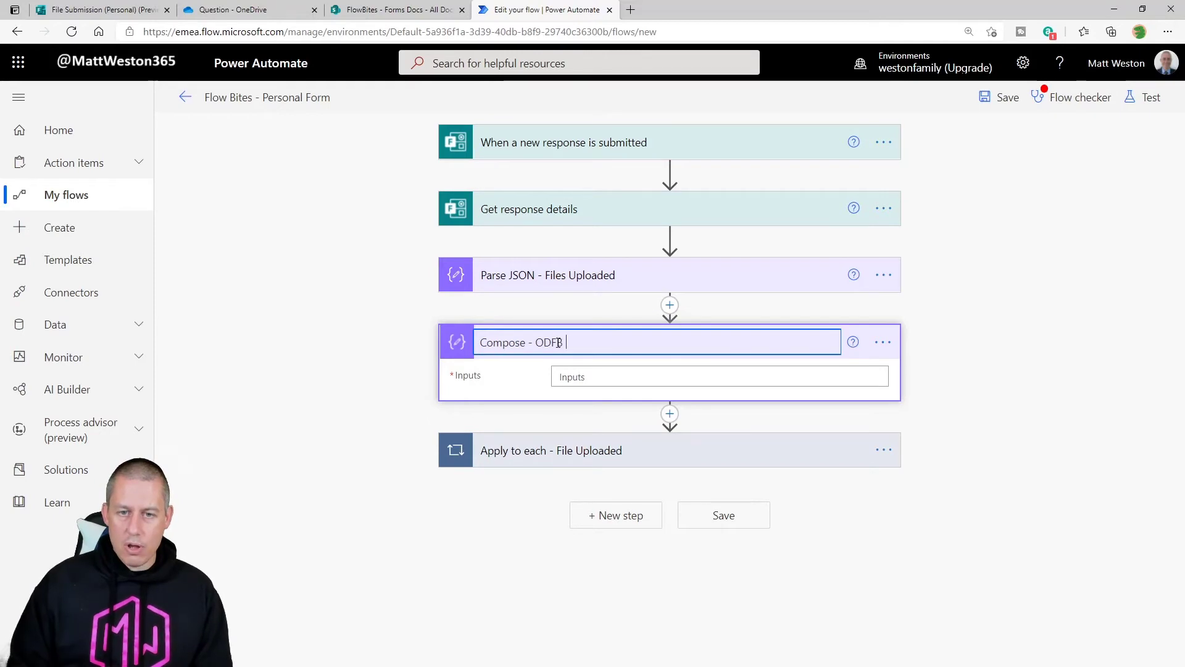
type("Forms Folder")
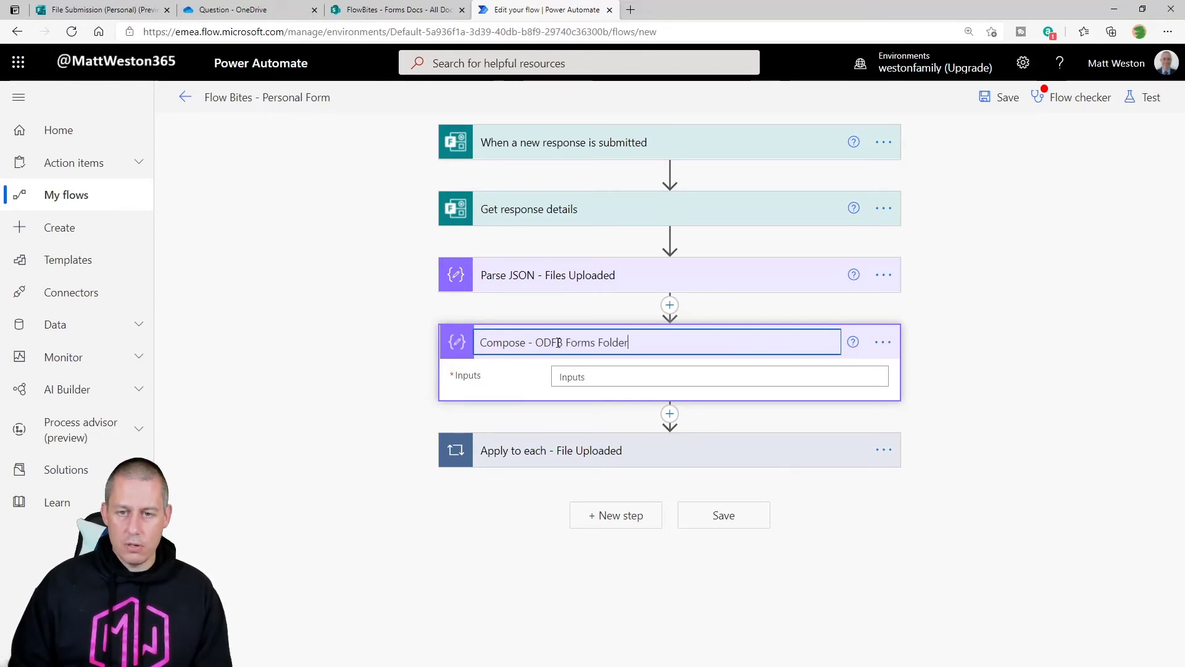
key("Return")
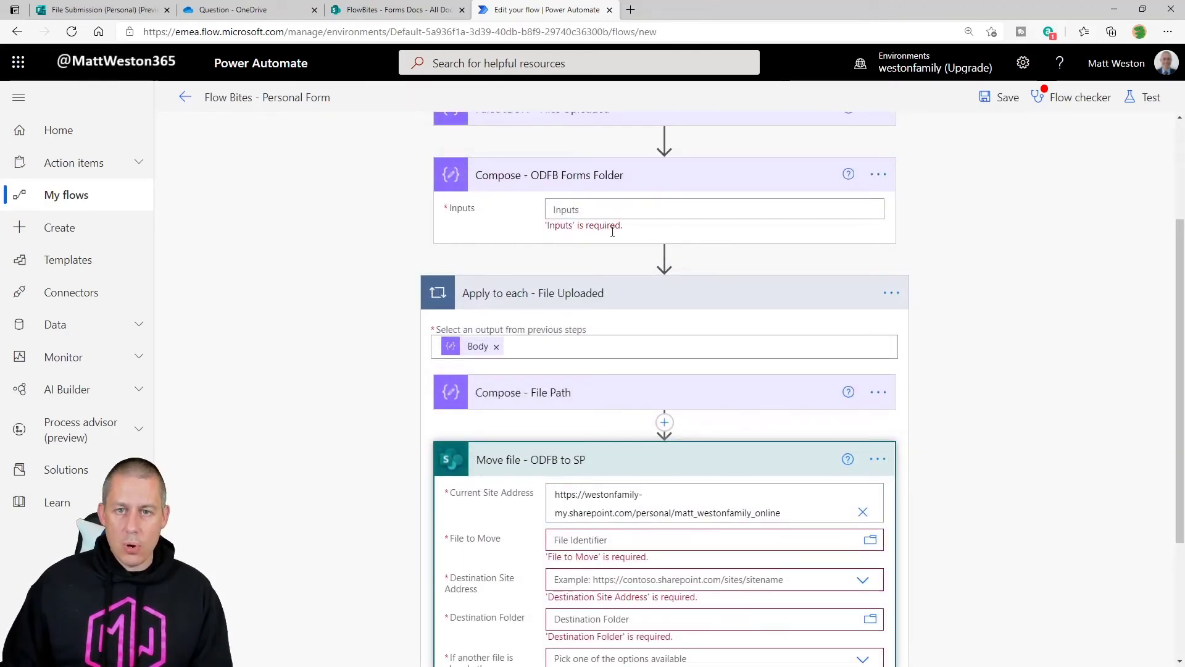
Set File to Move to the Blue-Gradient profile picture in Documents/Apps/Microsoft Forms/File Submission (Personal)/Question.
scroll(630, 309, "down", 1)
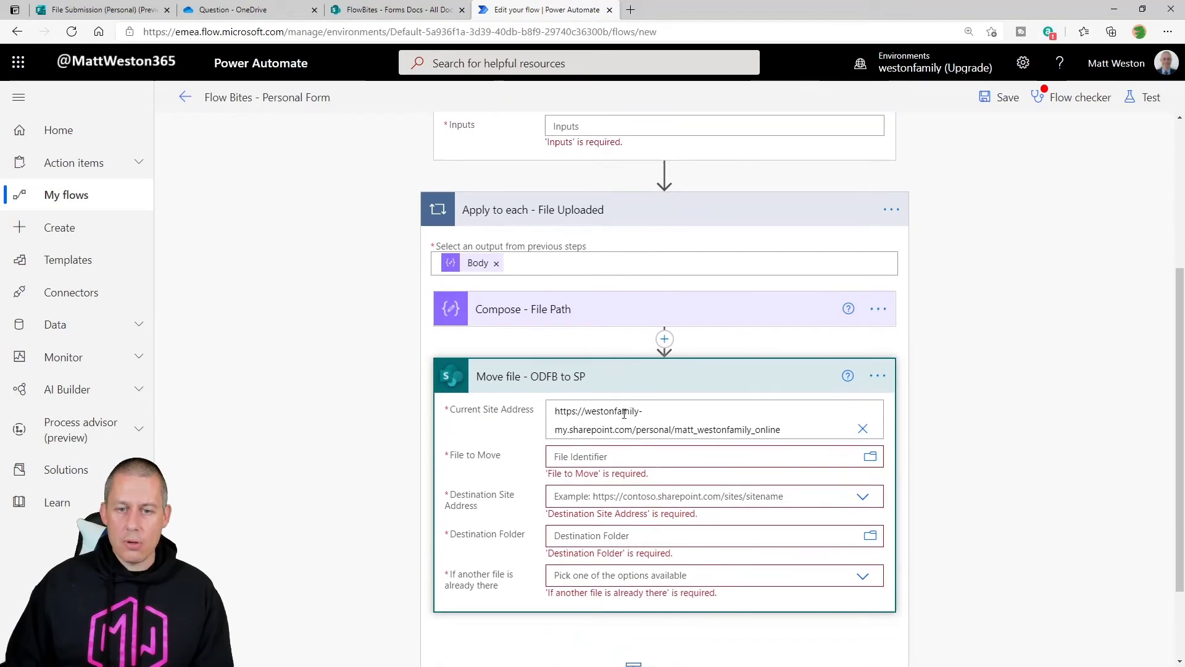
left_click(620, 458)
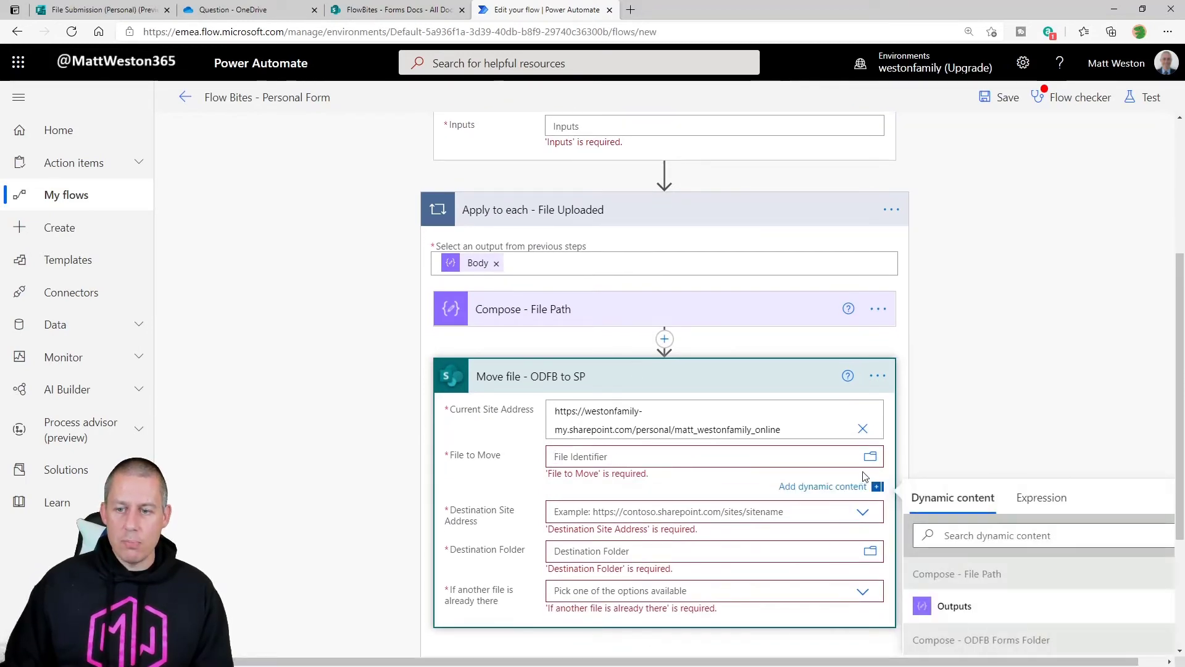
left_click(870, 458)
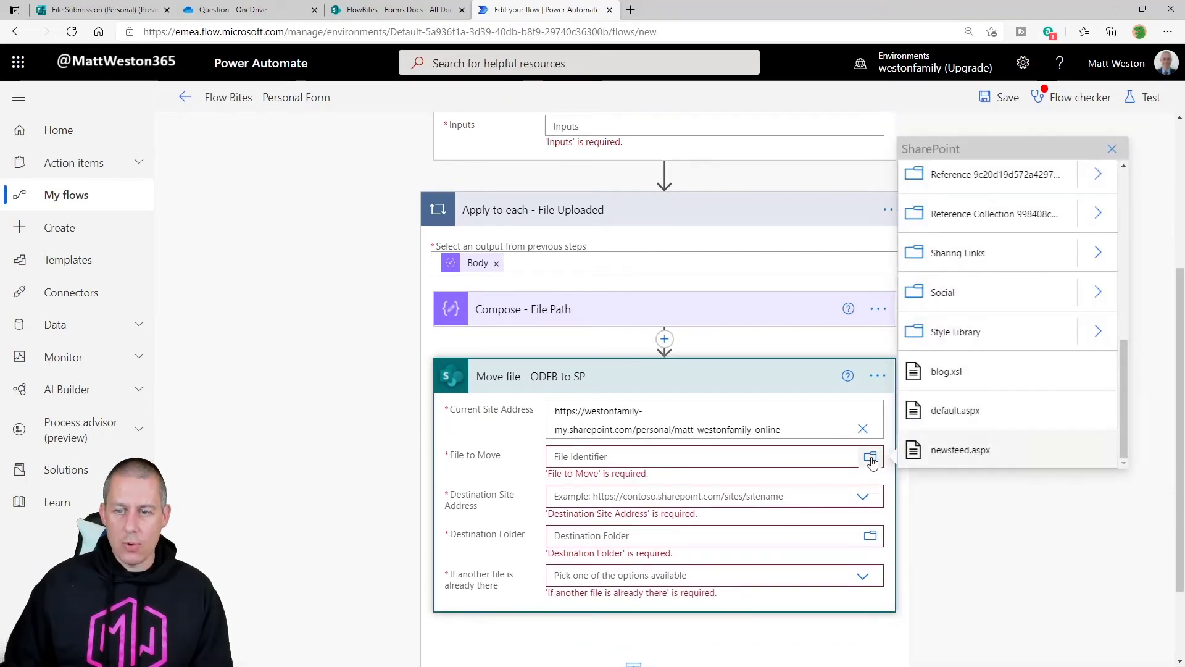
scroll(1018, 396, "up", 5)
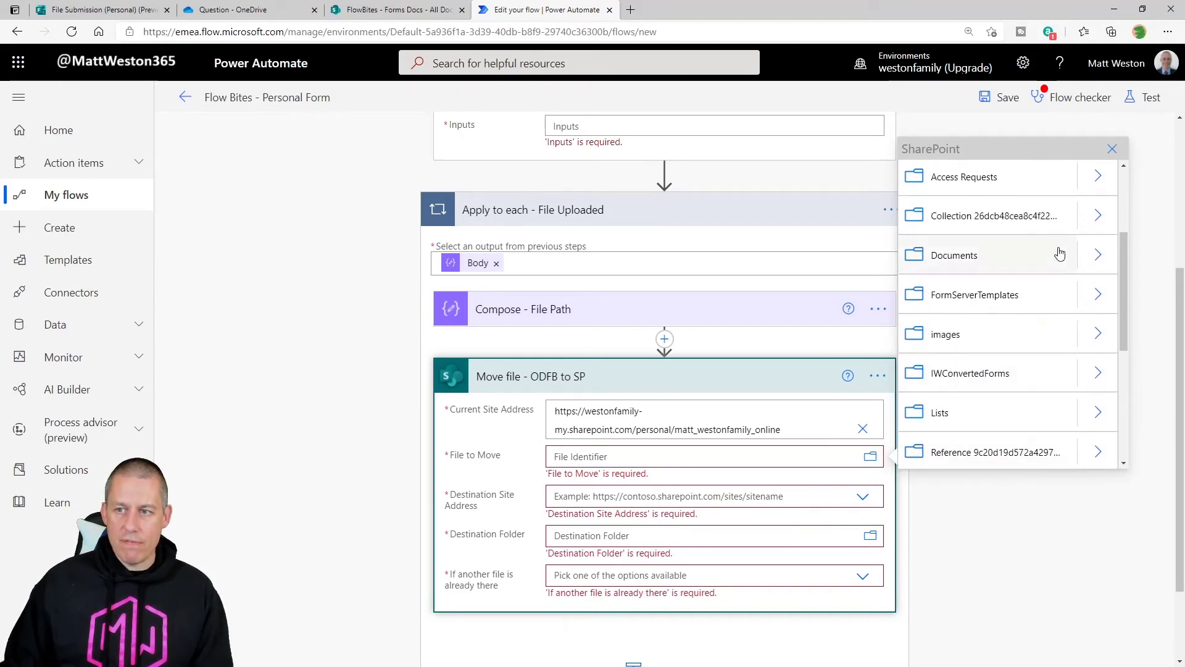
left_click(1096, 255)
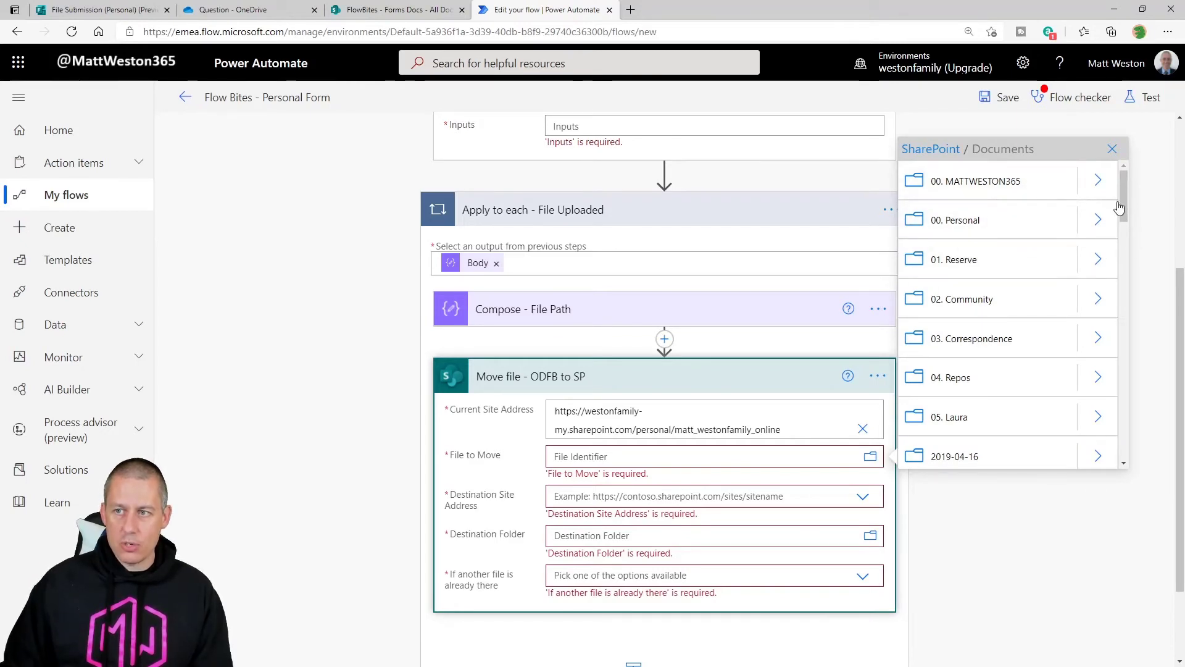
left_click_drag(1124, 201, 1121, 250)
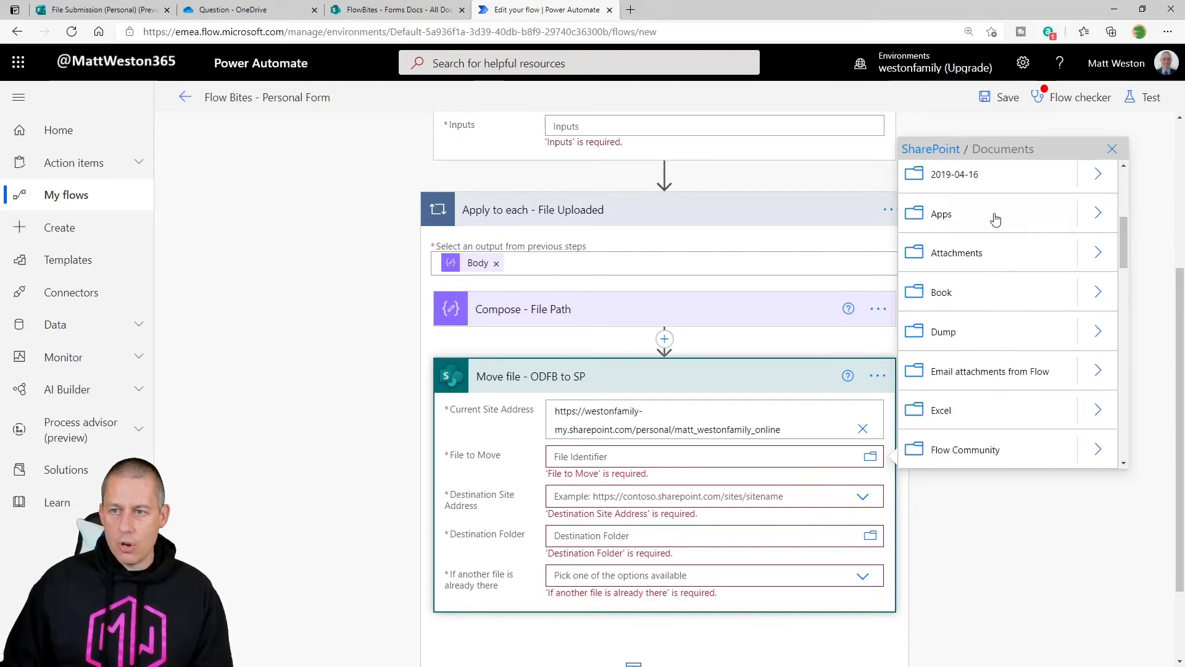
left_click(1097, 219)
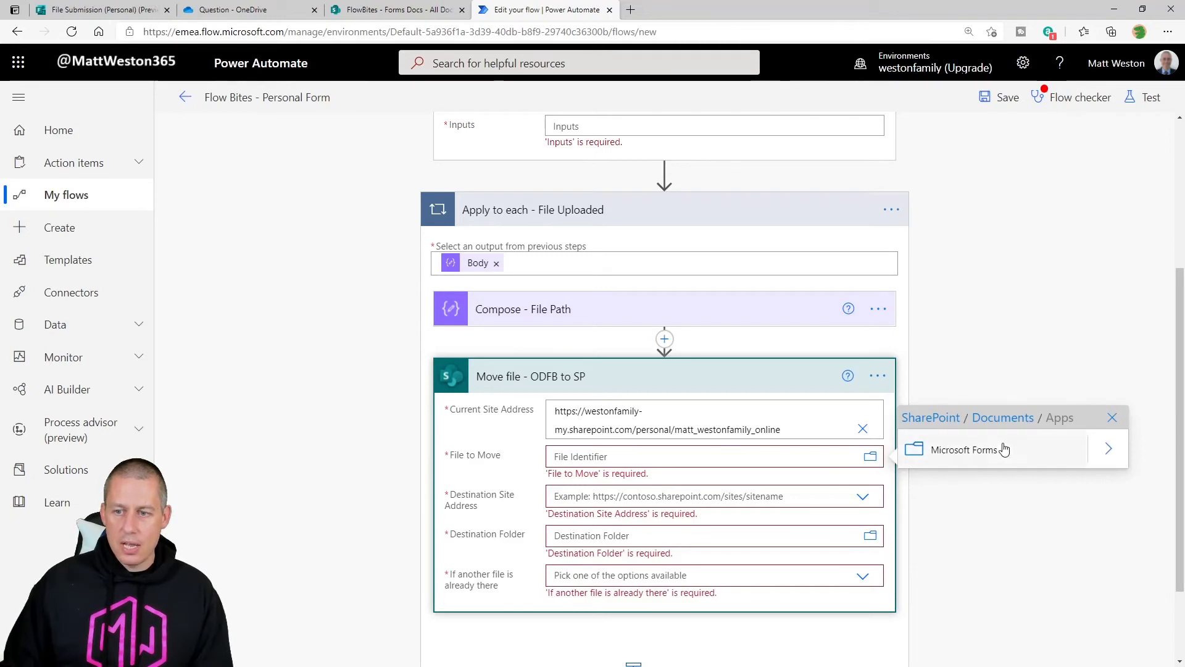
left_click(1107, 450)
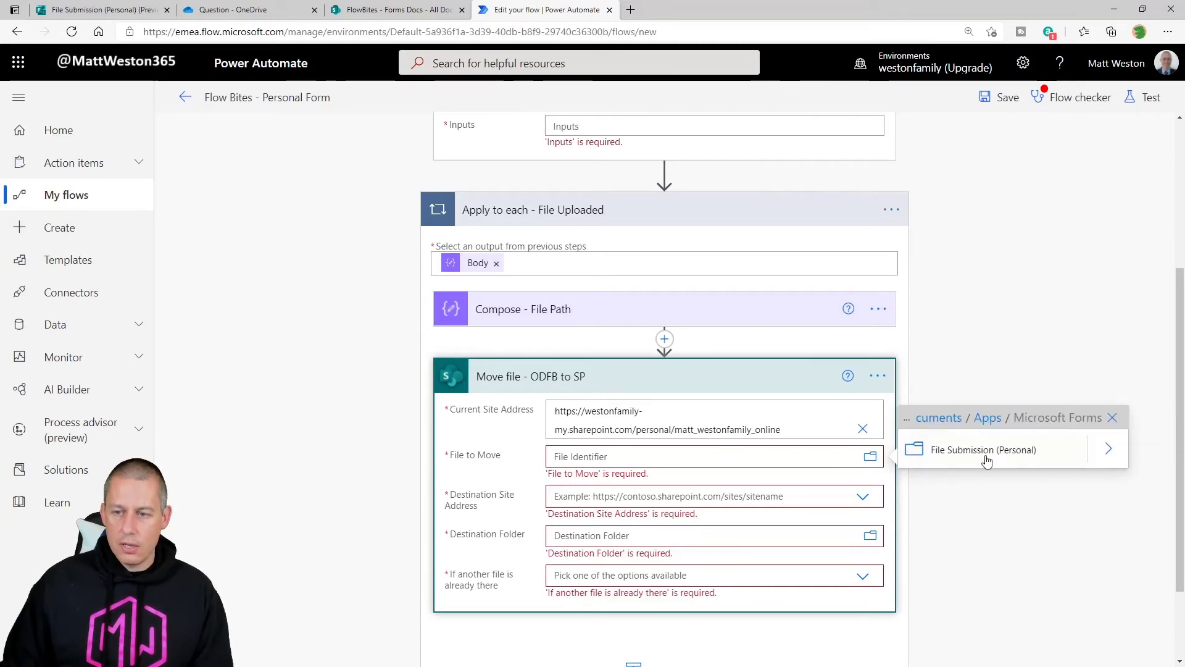
left_click(1109, 451)
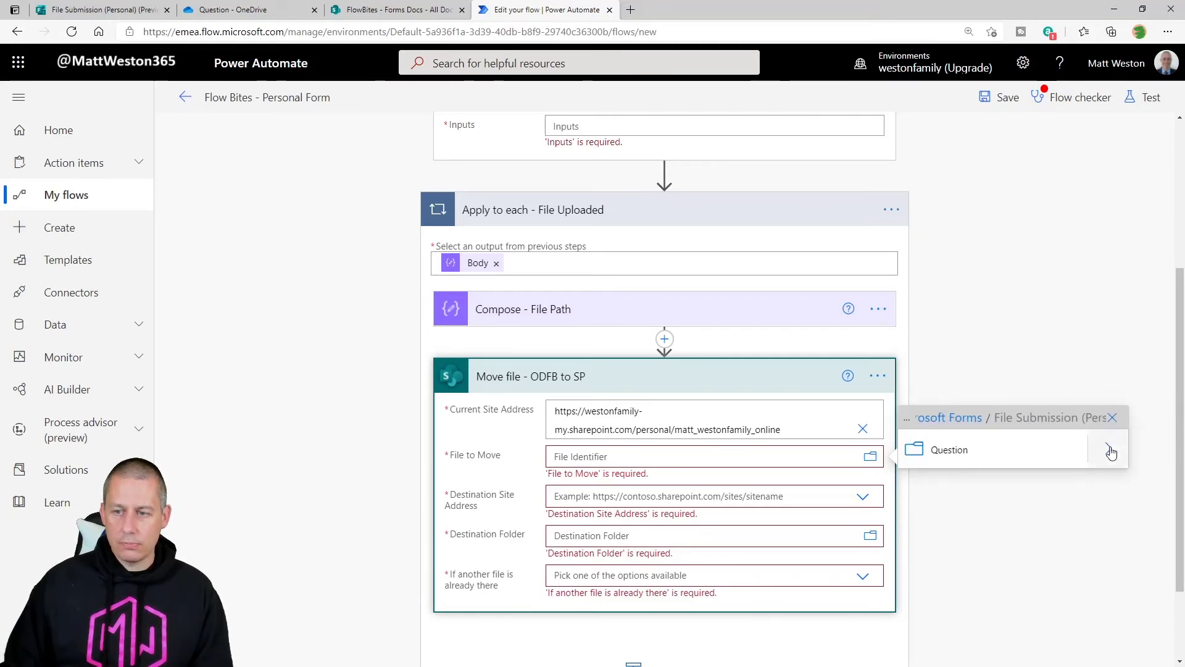
left_click(1116, 452)
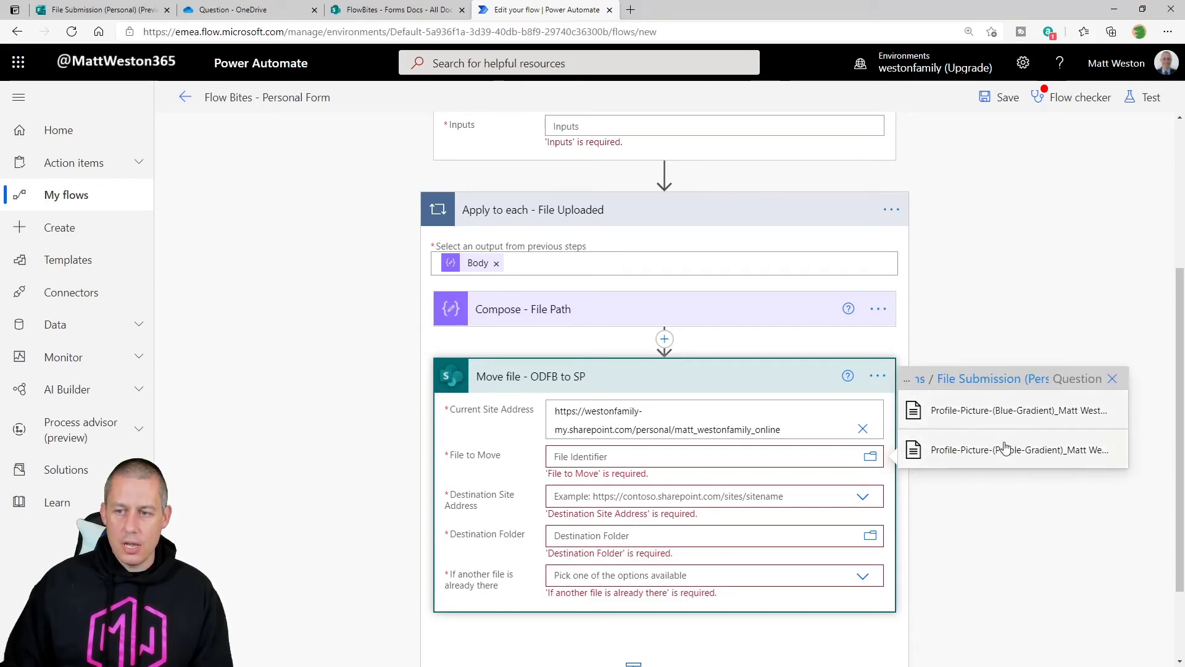
left_click(980, 417)
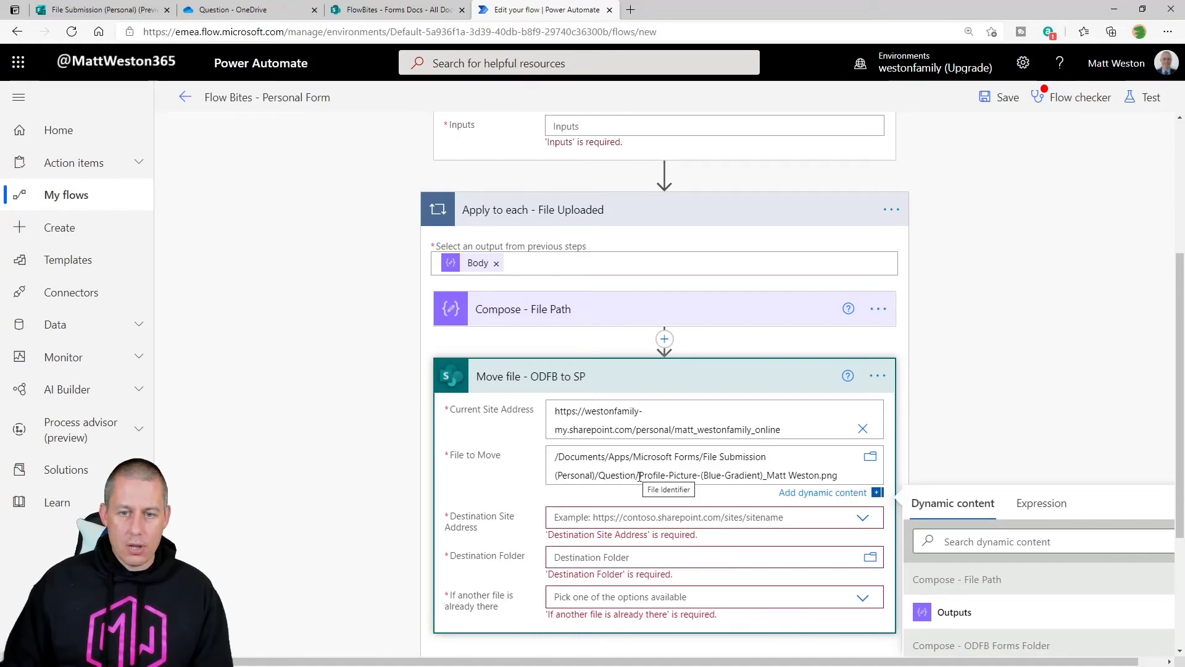
Copy the folder path "/Documents/Apps/Microsoft Forms/File Submission (Personal)/Question/" from File to Move into the Inputs of Compose - ODFB Forms Folder.
left_click_drag(639, 475, 558, 456)
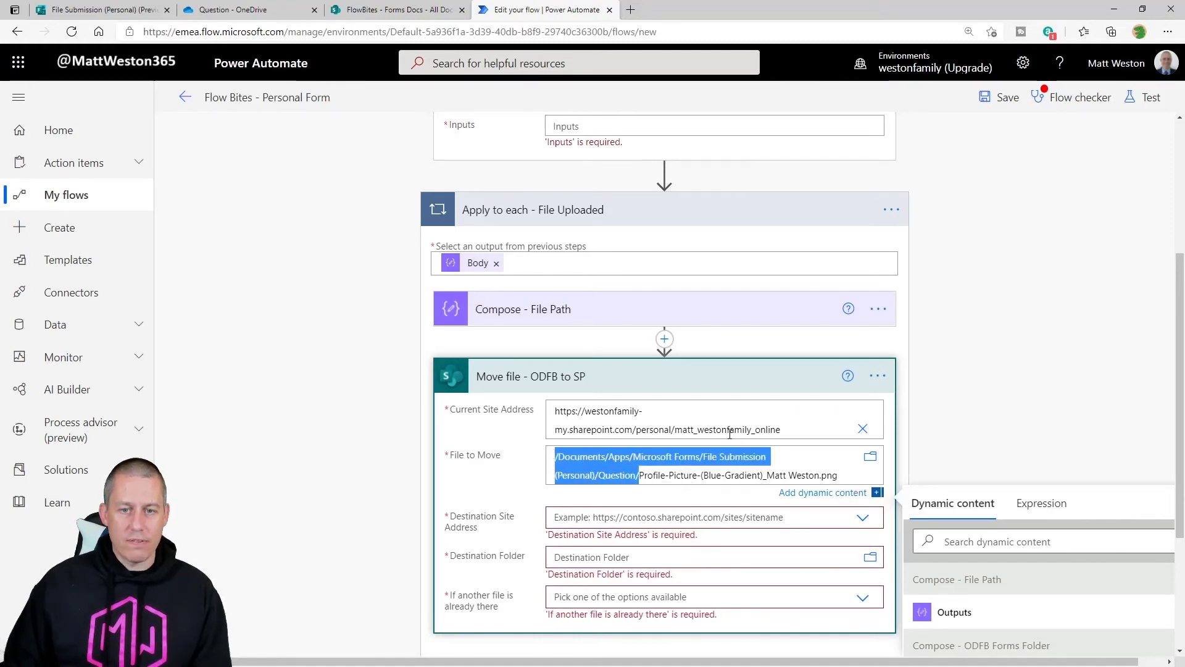
scroll(635, 374, "up", 3)
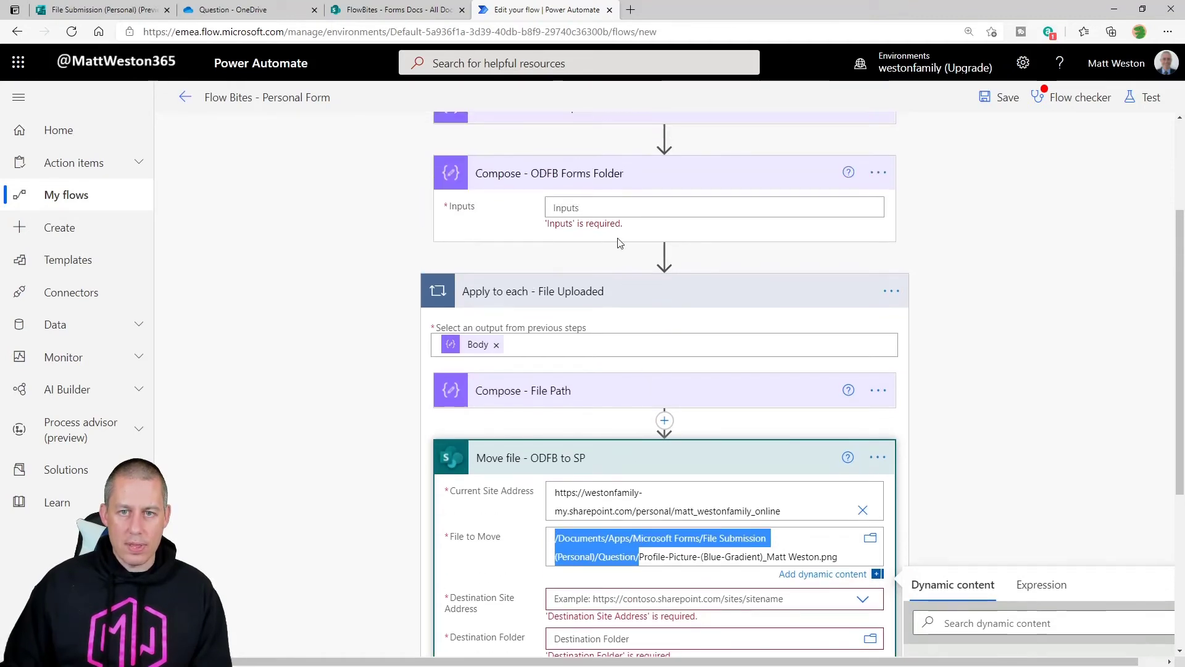
left_click(710, 207)
type("/Documents/Apps/Microsoft Forms/File Submission (Personal)/Question/")
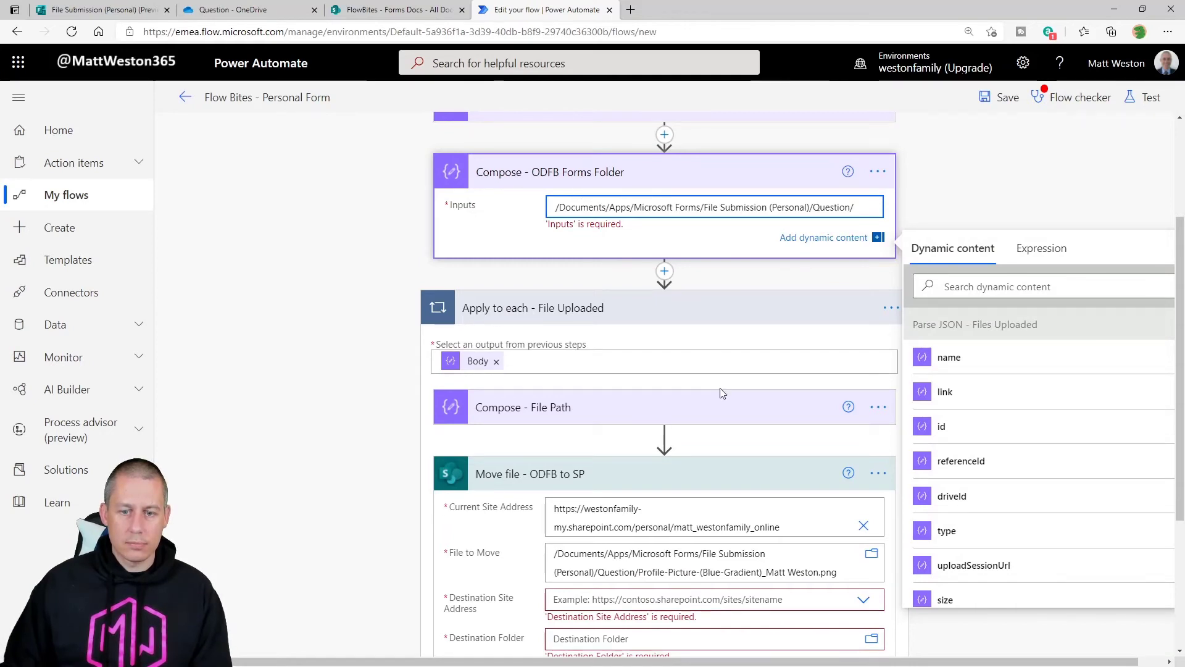
Insert the Outputs of Compose - ODFB Forms Folder before the name token in the Inputs of Compose - File Path.
scroll(820, 466, "down", 1)
left_click(557, 325)
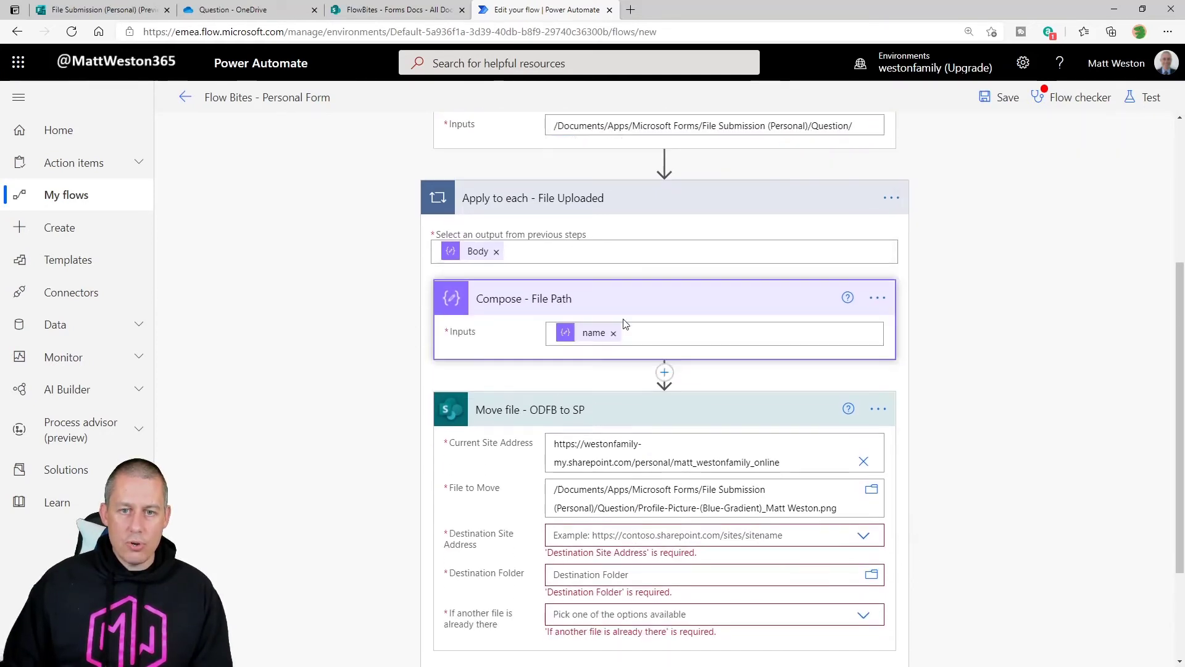
scroll(598, 326, "up", 1)
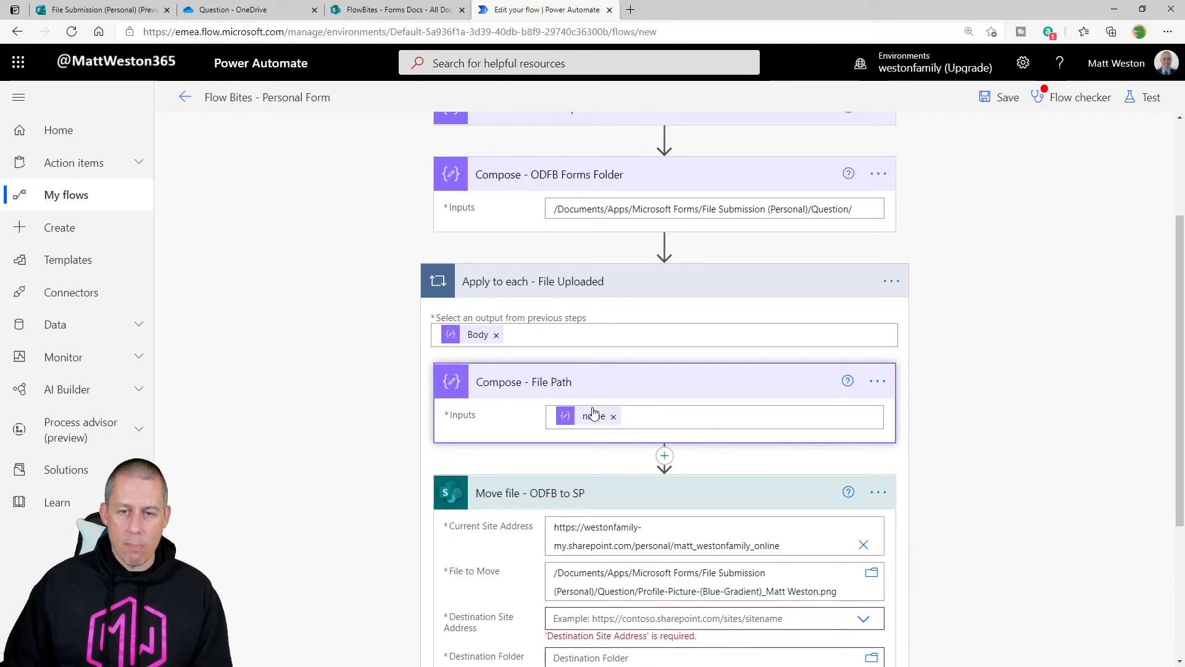
mouse_move(594, 423)
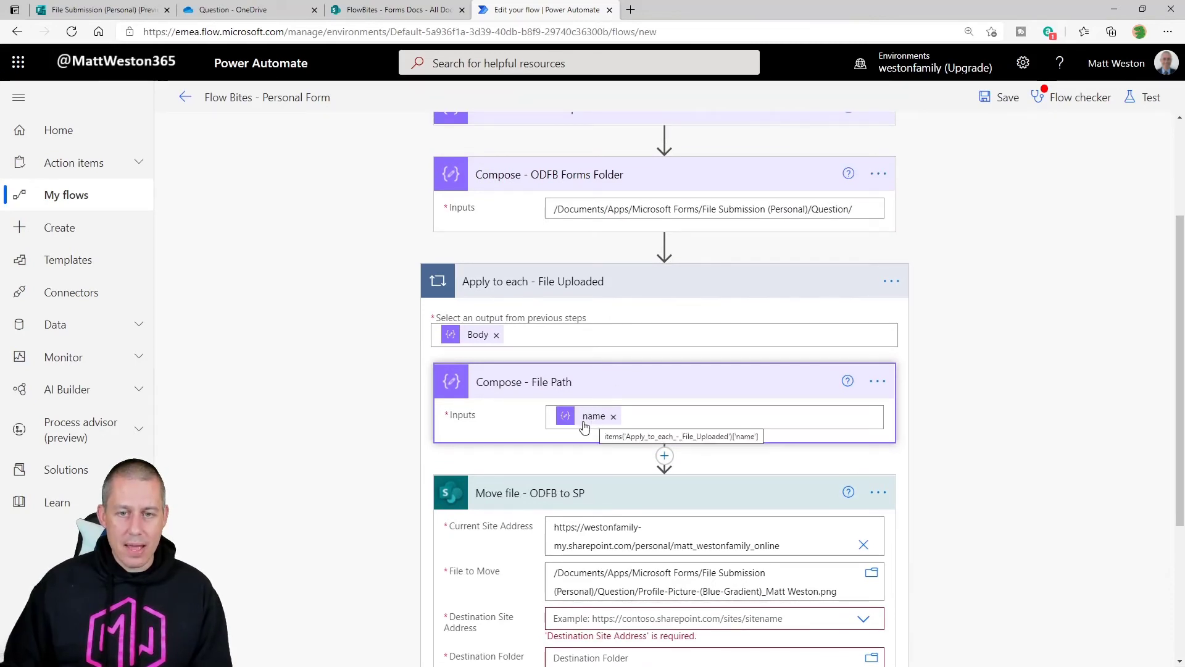
left_click(673, 424)
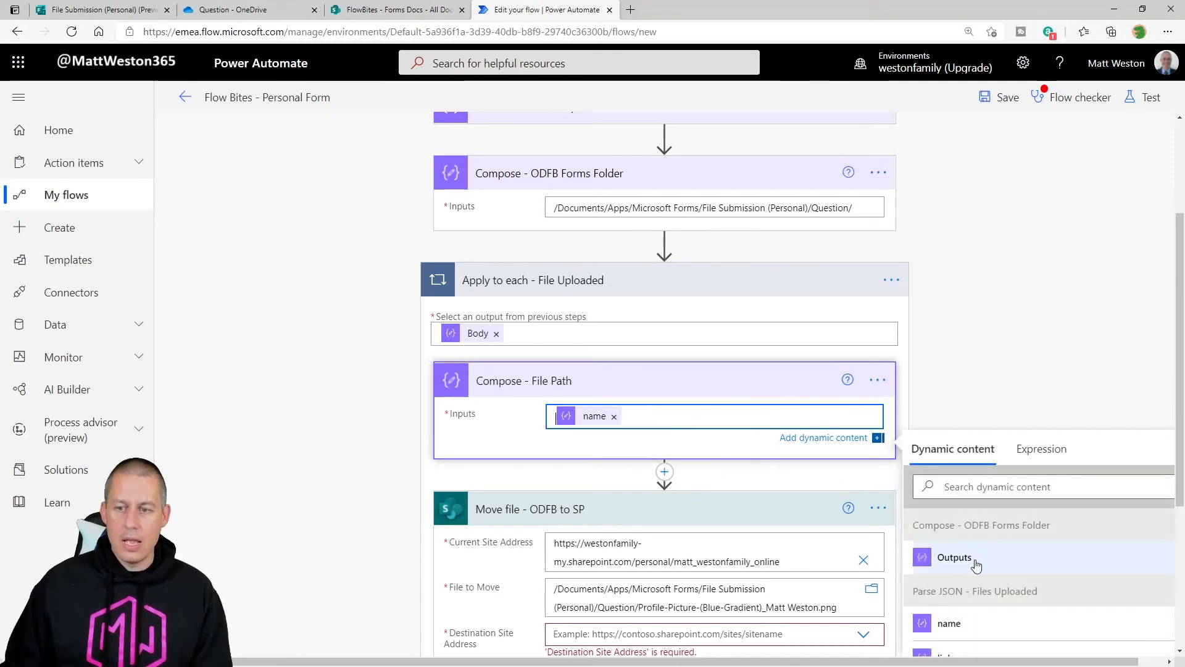
left_click(985, 557)
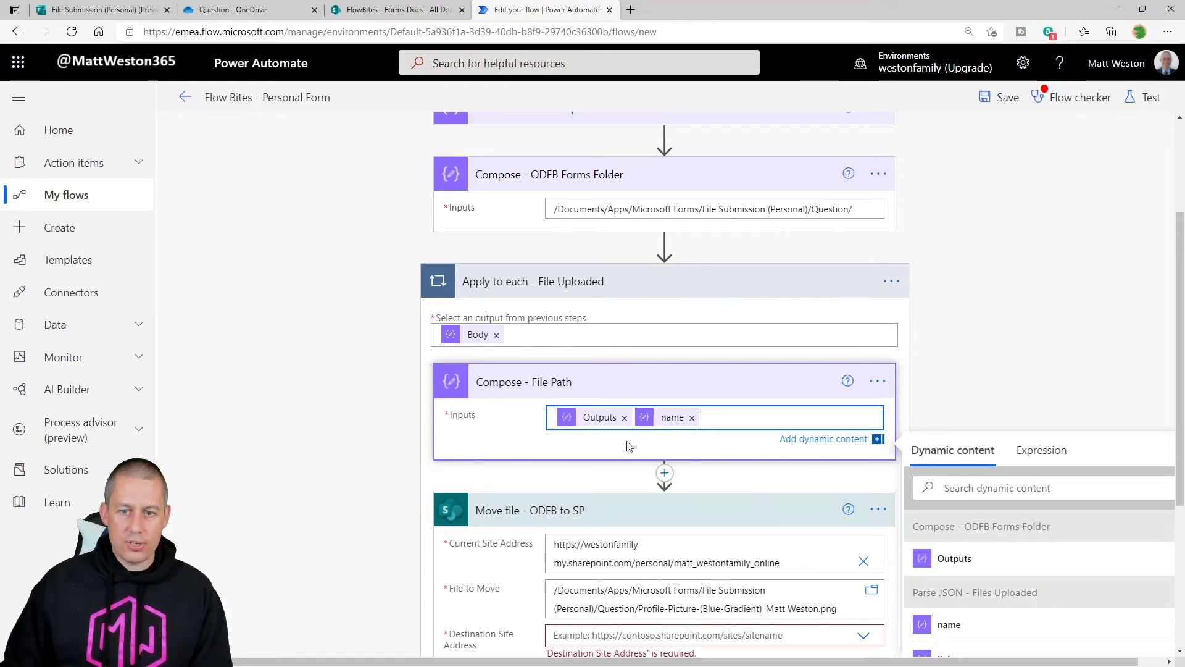
Replace the fixed path in the Move file action's File to Move with the Outputs of Compose - File Path.
scroll(733, 445, "down", 1)
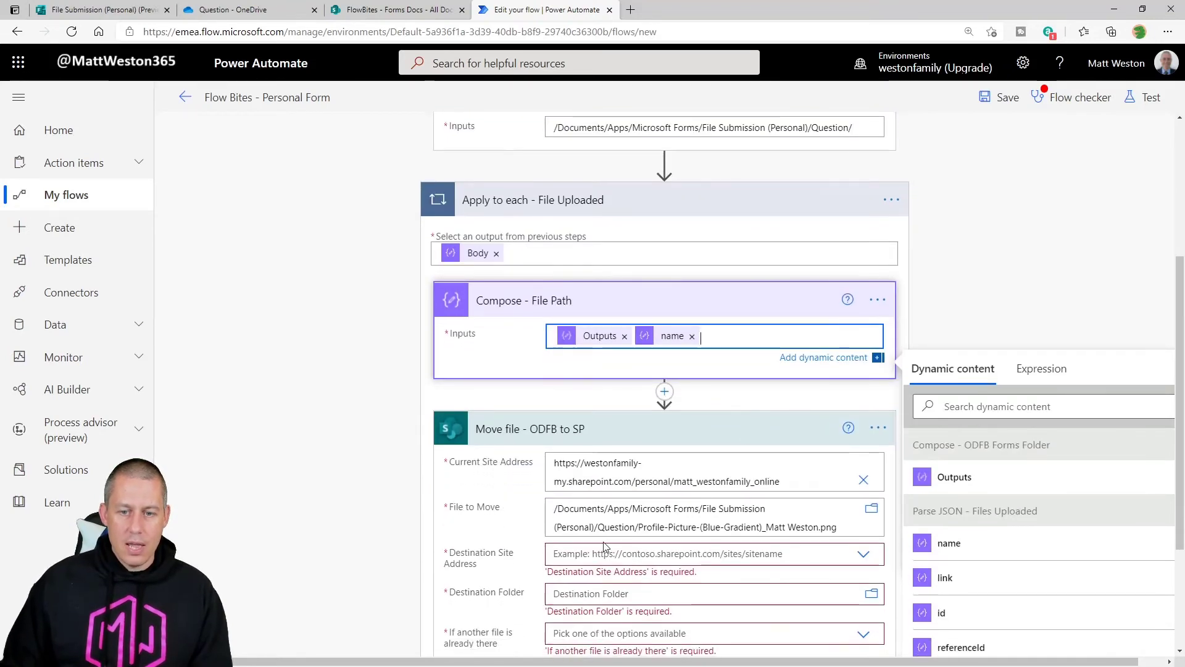
left_click_drag(554, 507, 638, 526)
key("ctrl+a")
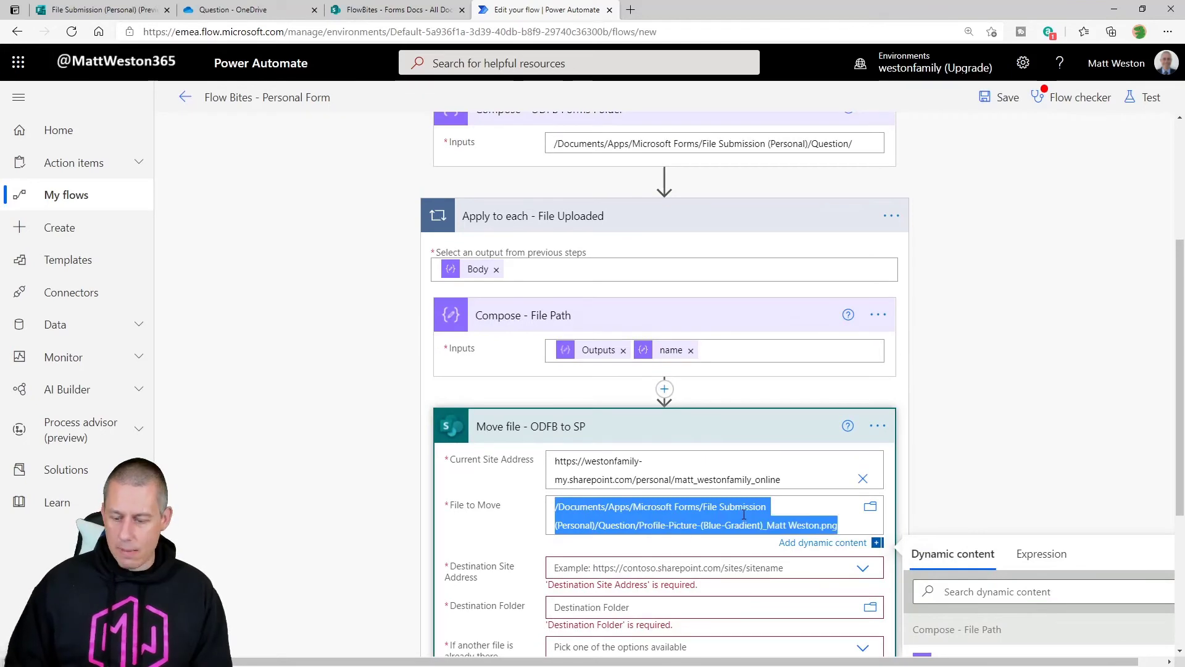
key("BackSpace")
scroll(931, 415, "down", 1)
scroll(930, 416, "down", 1)
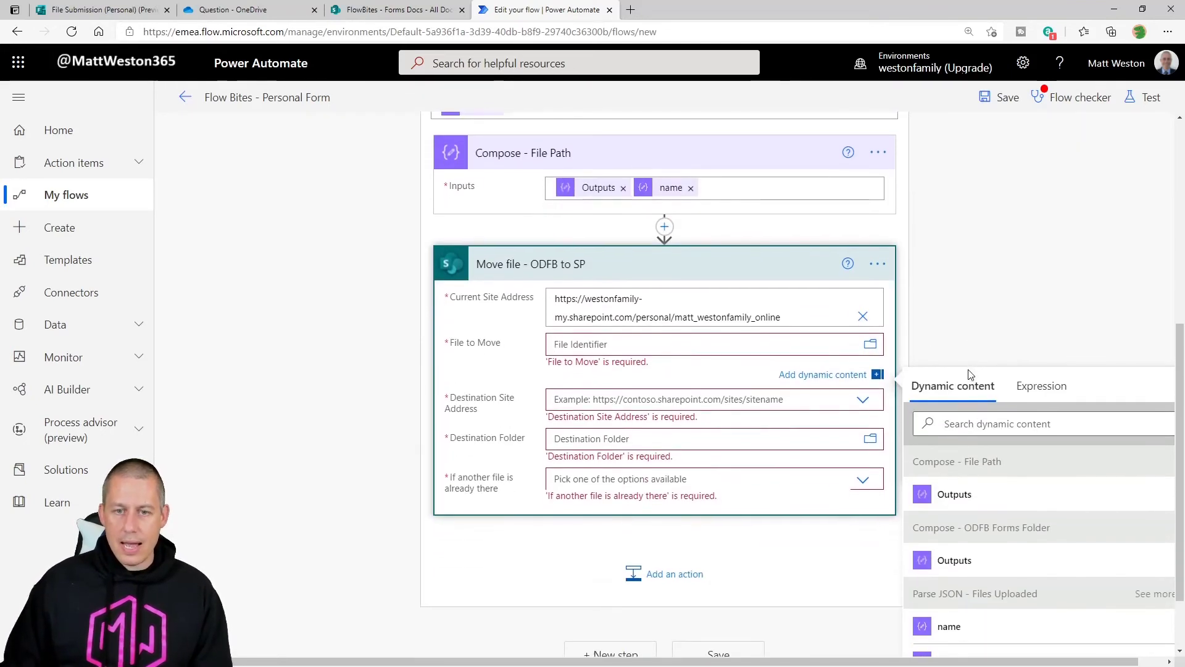
left_click(977, 497)
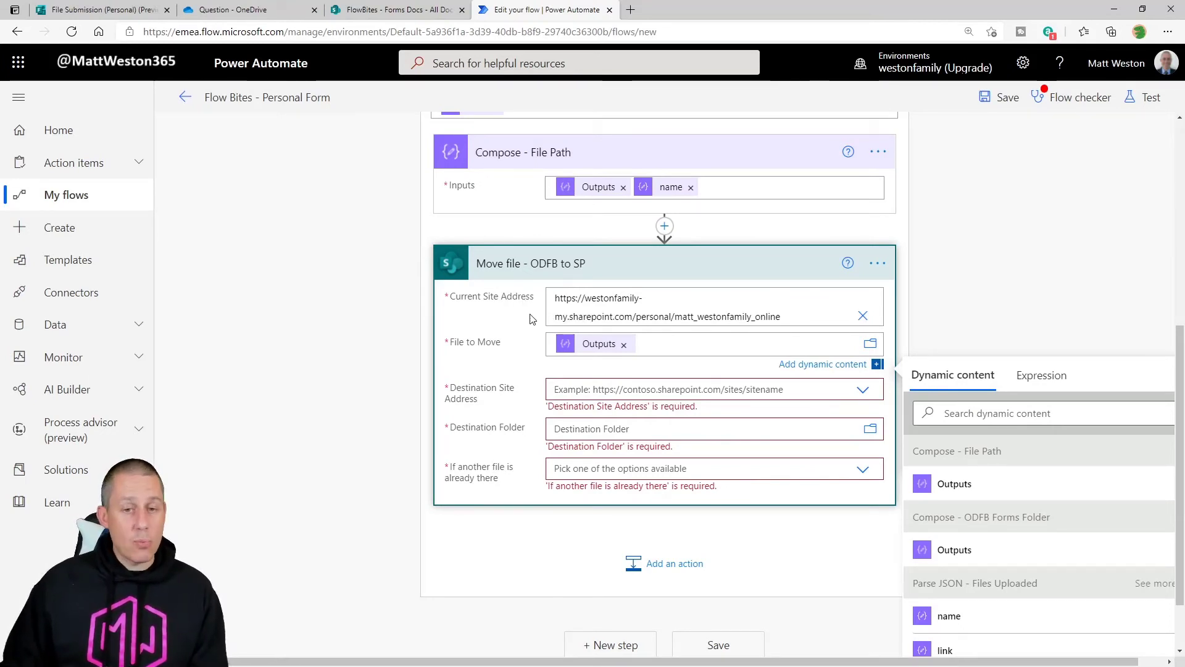
Set the Move file action's destination site address to FlowBites and its destination folder to /Forms Docs.
left_click(862, 391)
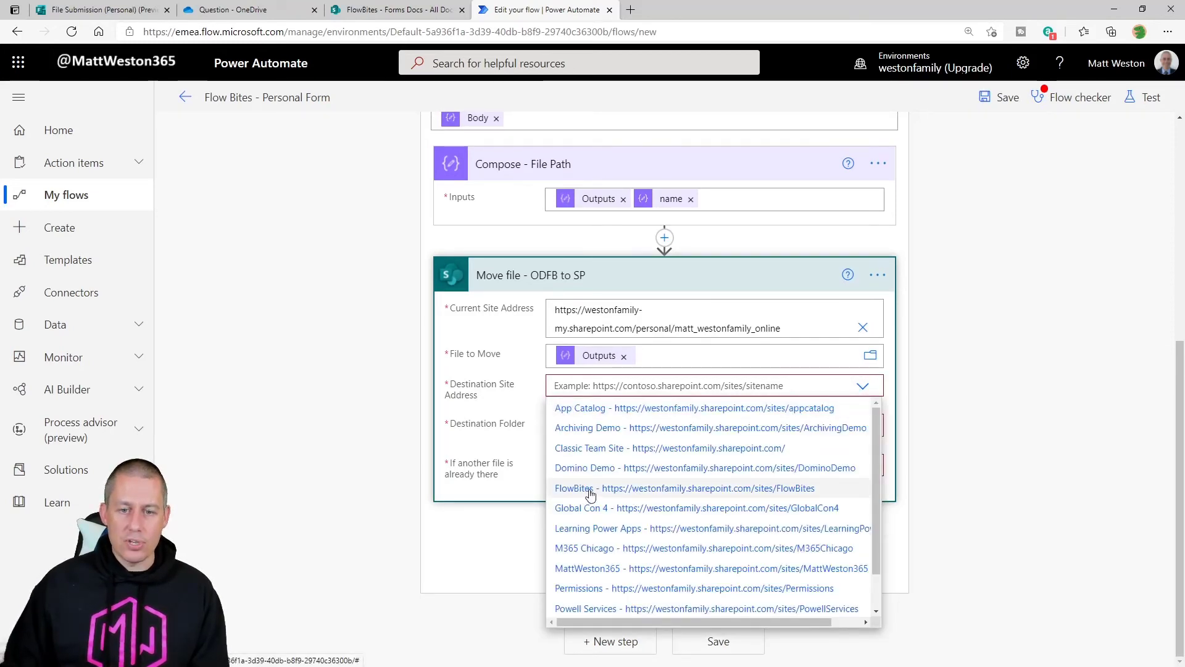
left_click(613, 491)
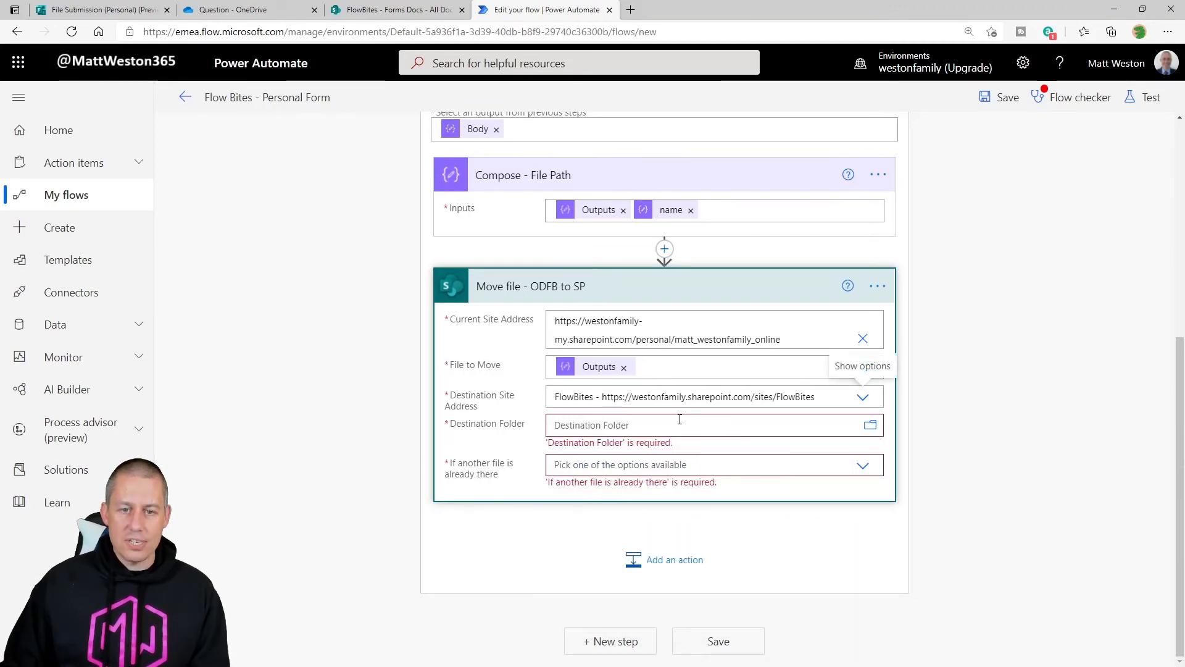
left_click(871, 426)
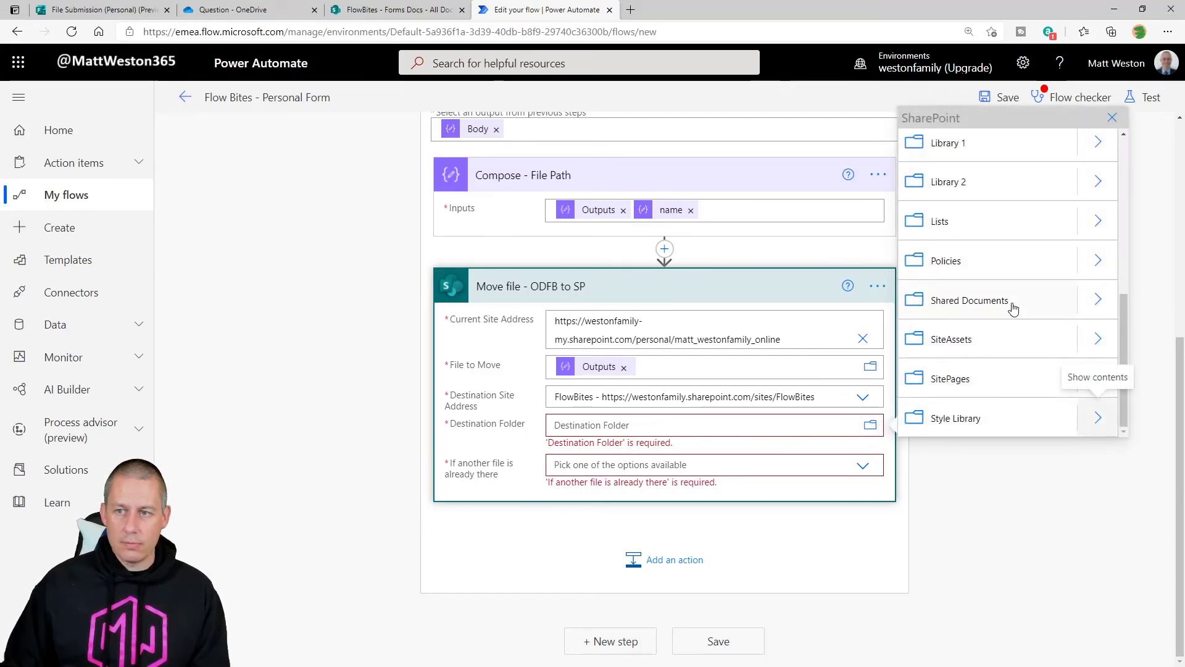
scroll(1018, 306, "up", 5)
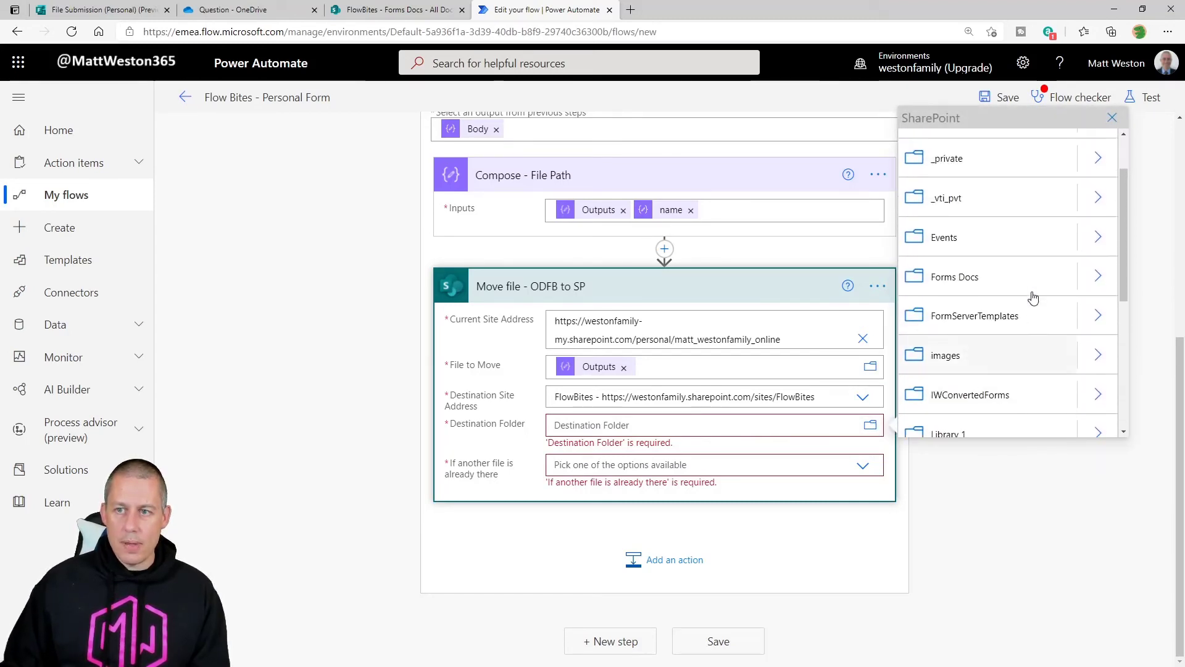
left_click(960, 309)
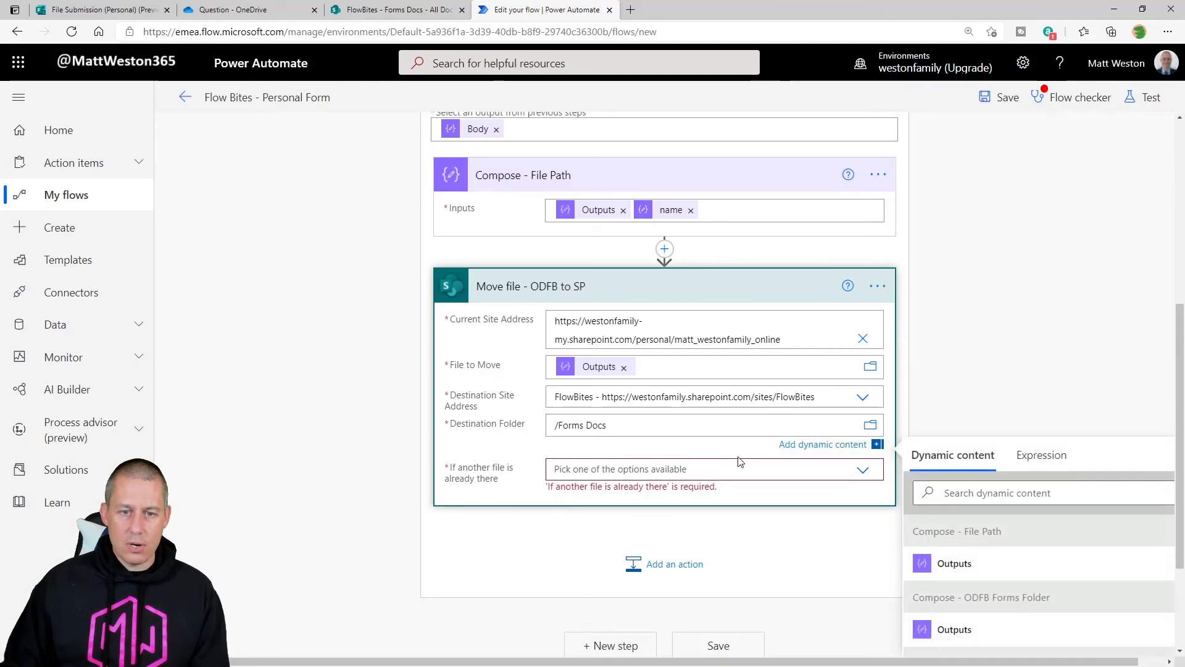
Set the Move file action to Move with a new name if another file is already there, and save the flow.
left_click(675, 471)
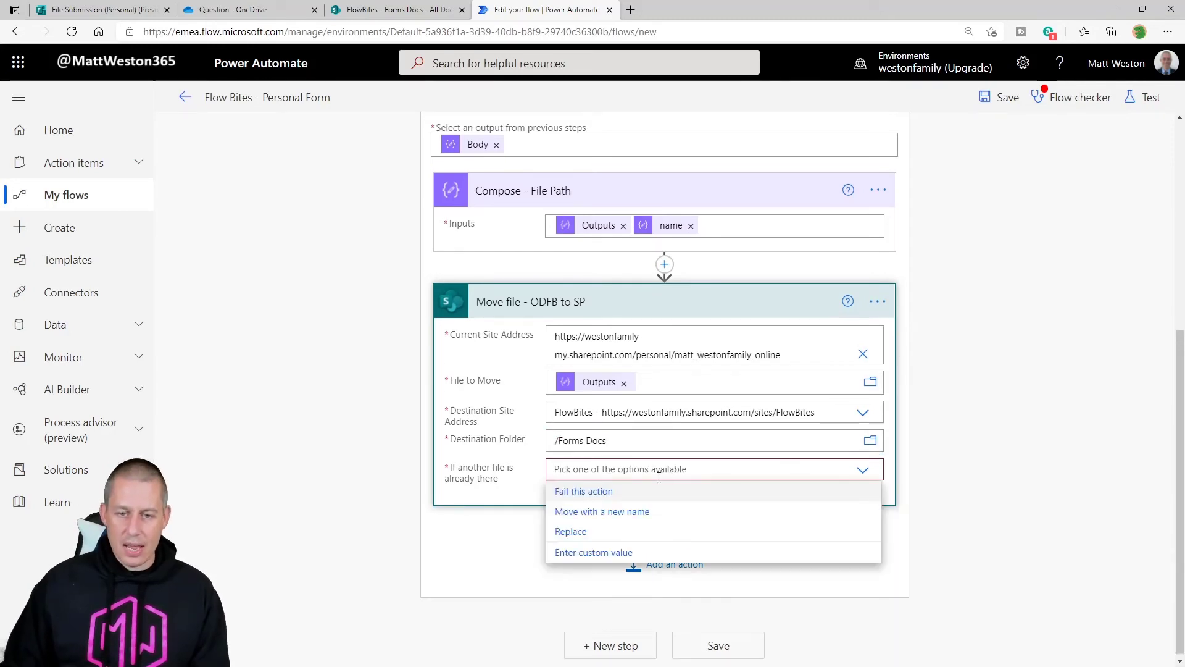
left_click(591, 520)
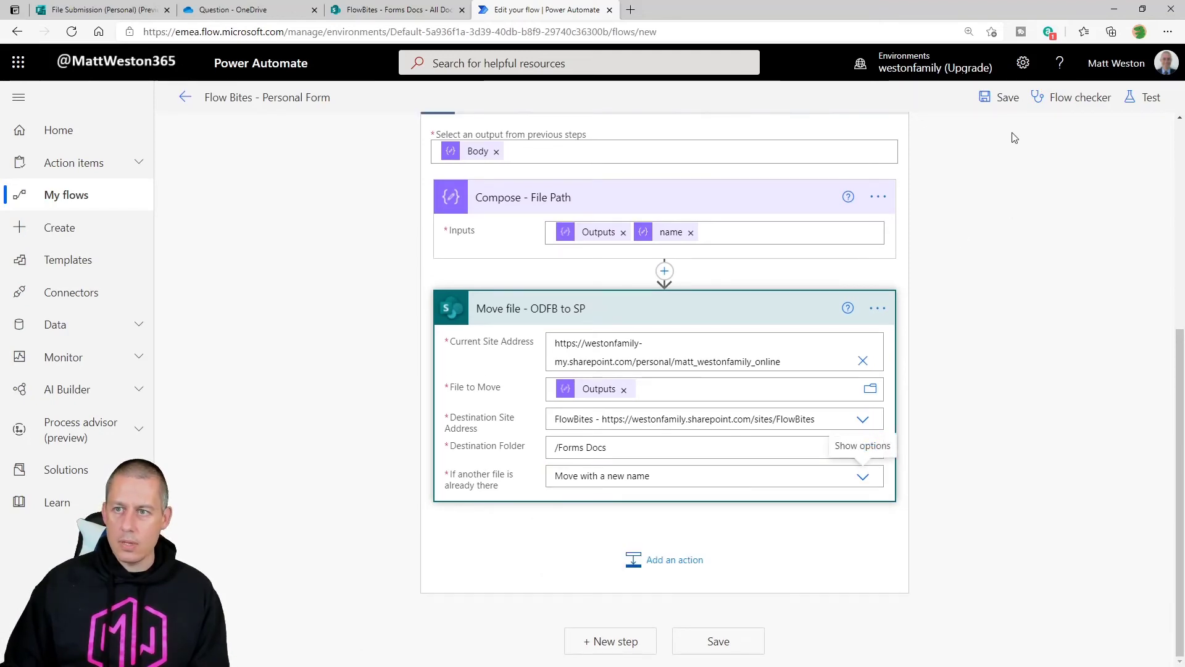
left_click(1001, 97)
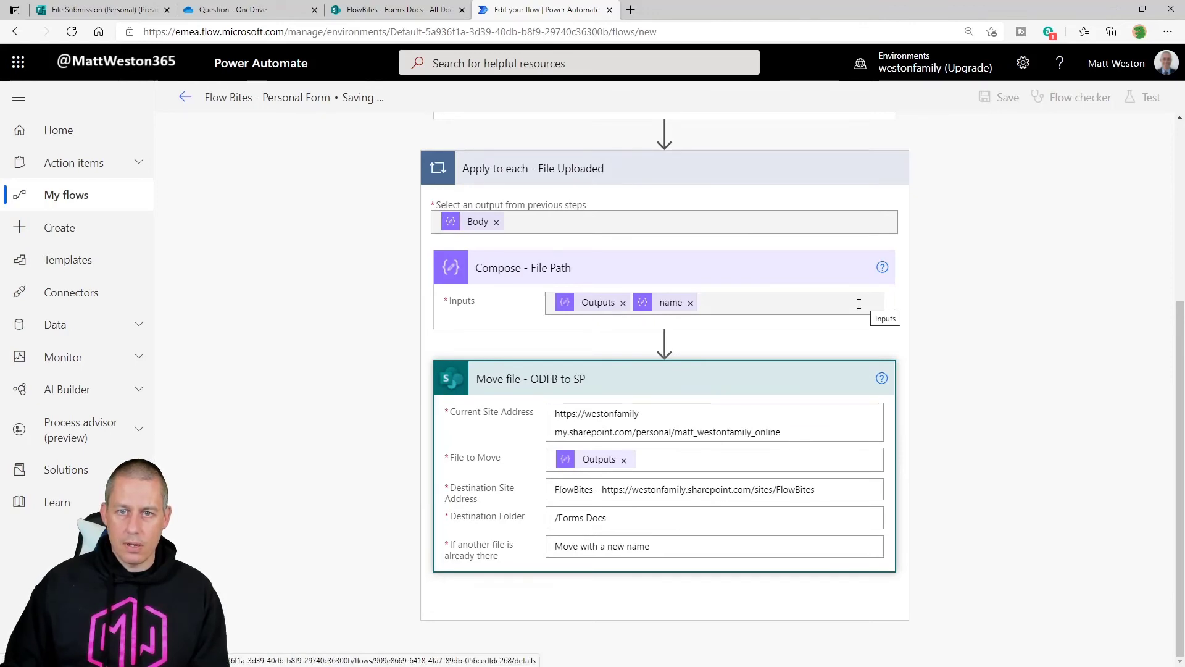
Start a manual test of the saved flow.
scroll(860, 308, "up", 5)
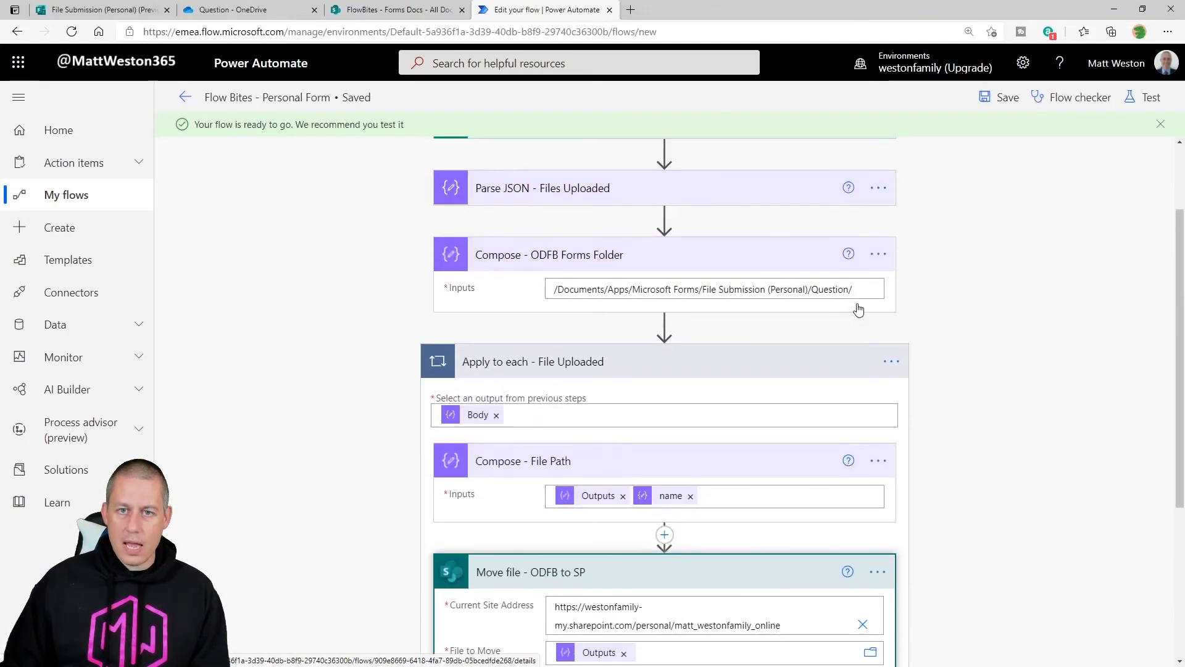
left_click(1146, 99)
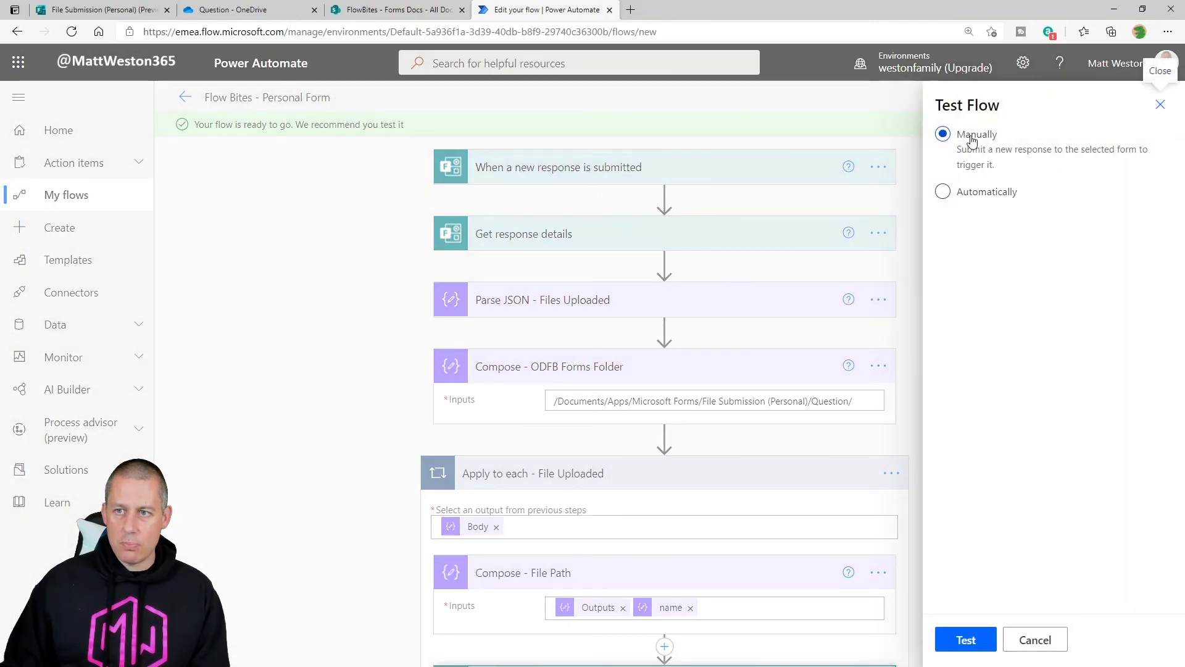
left_click(965, 638)
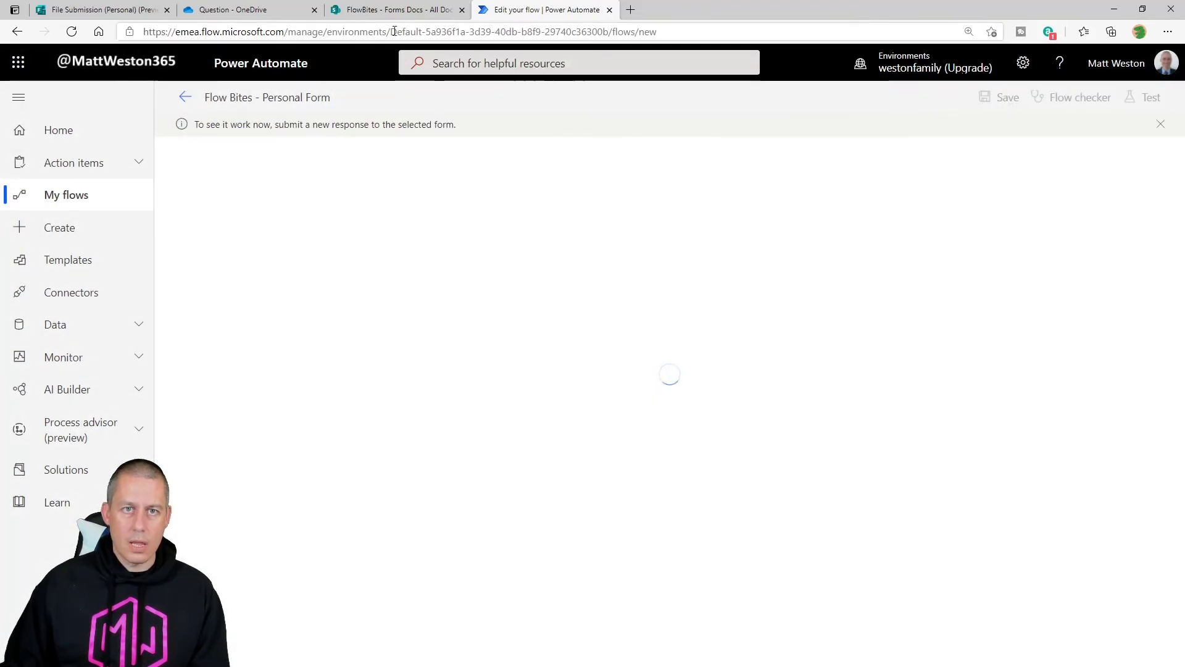
Switch to the File Submission (Personal) form, start another response and answer the name question with "Test 2".
left_click(114, 14)
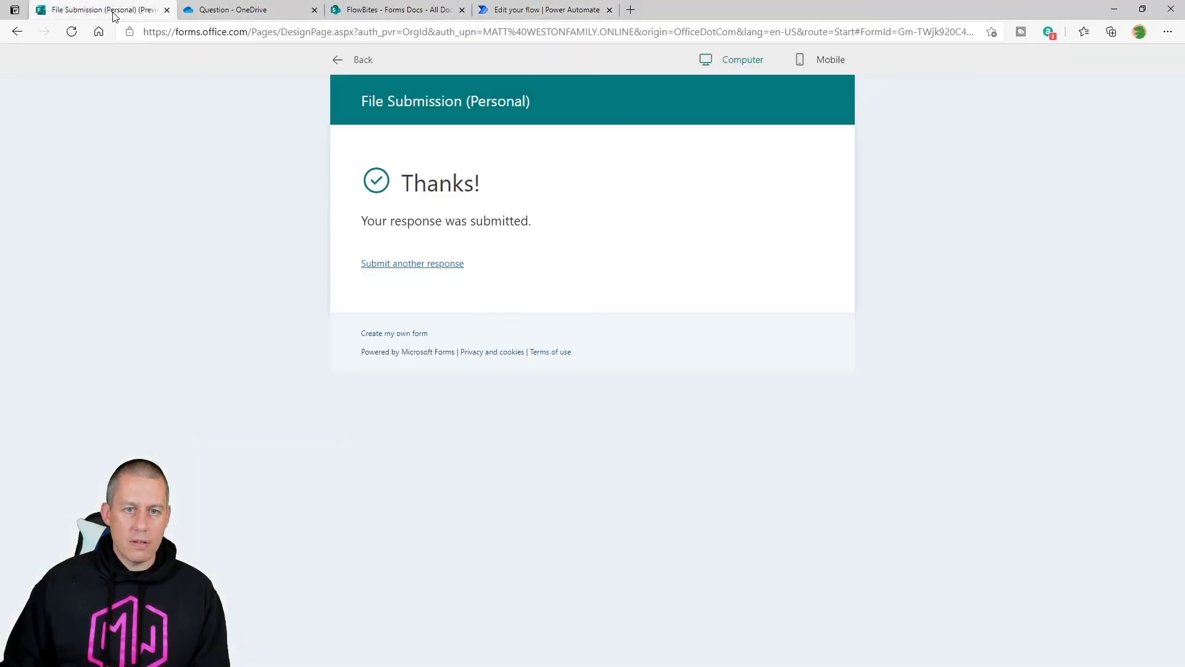
left_click(408, 267)
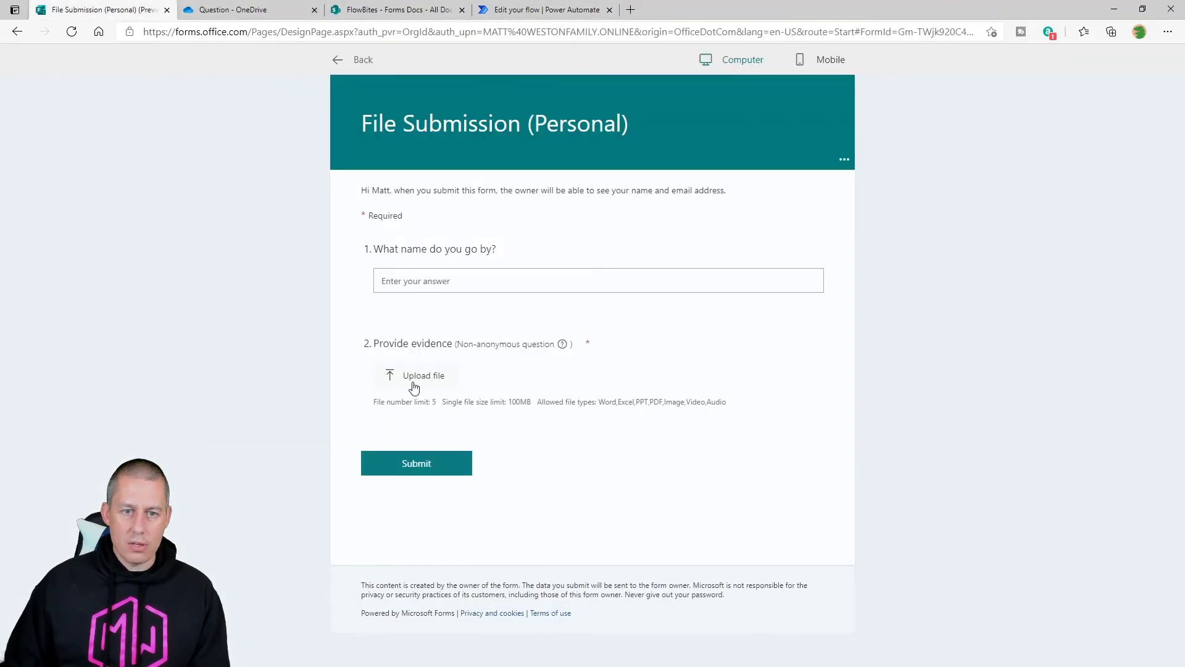
left_click(428, 281)
type("Test 2")
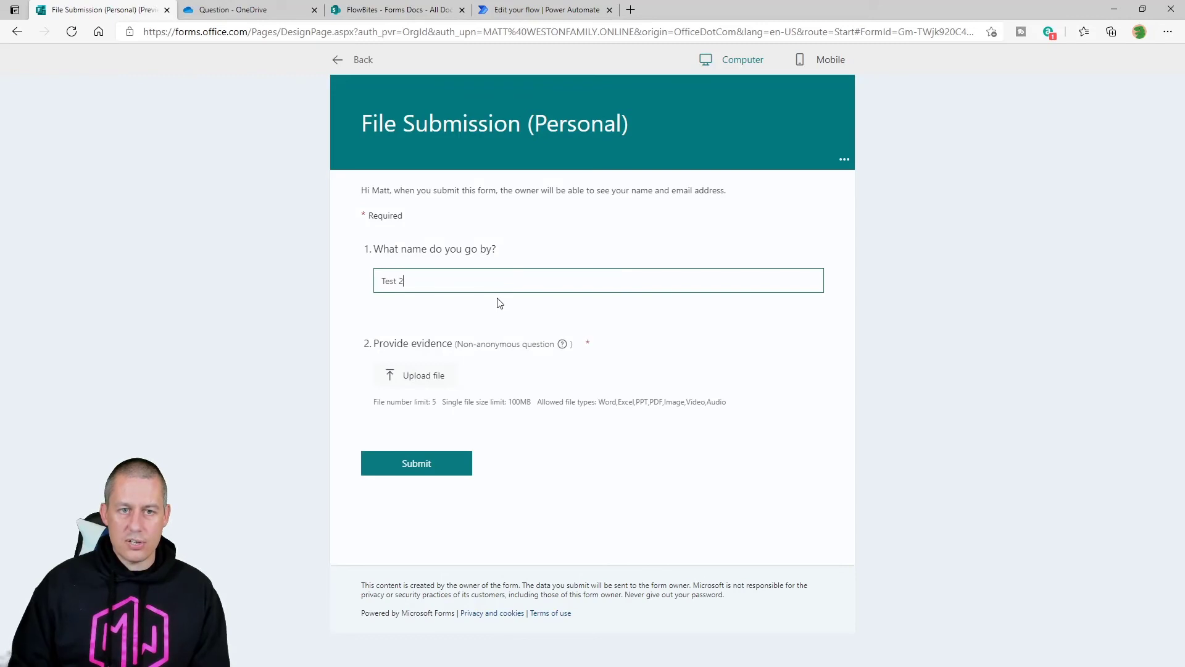
Upload Profile-Picture-(White-and-Blue).png and Profile-Picture-(White-and-Purple).png as evidence and submit the response.
left_click(430, 382)
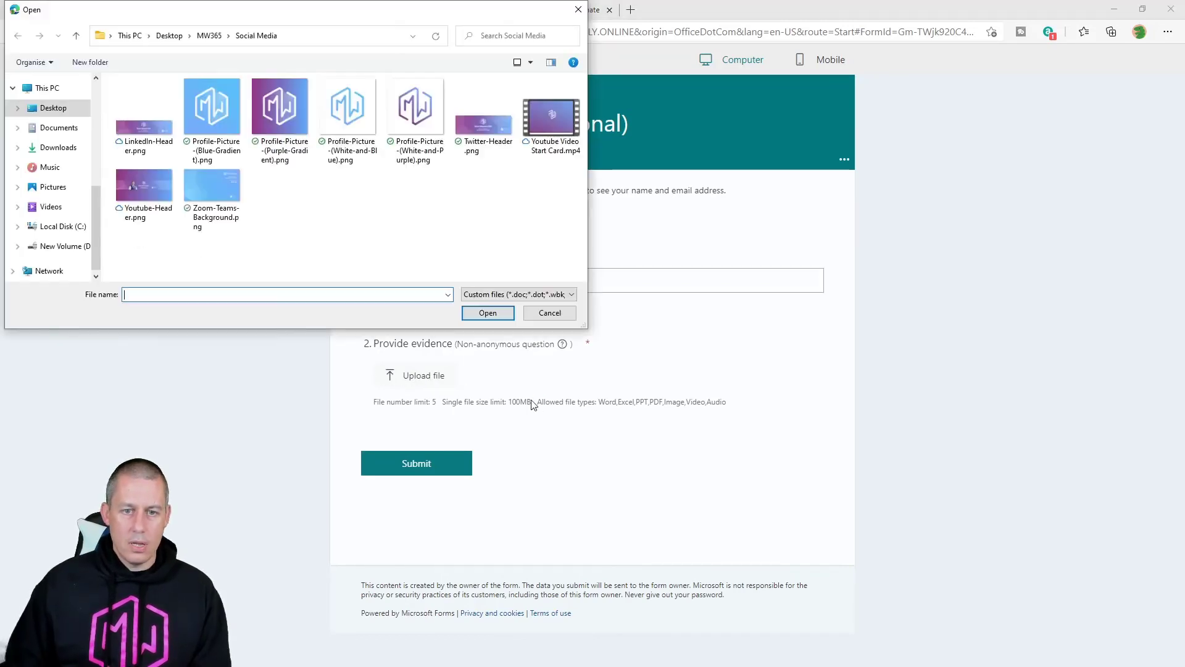
left_click(351, 160)
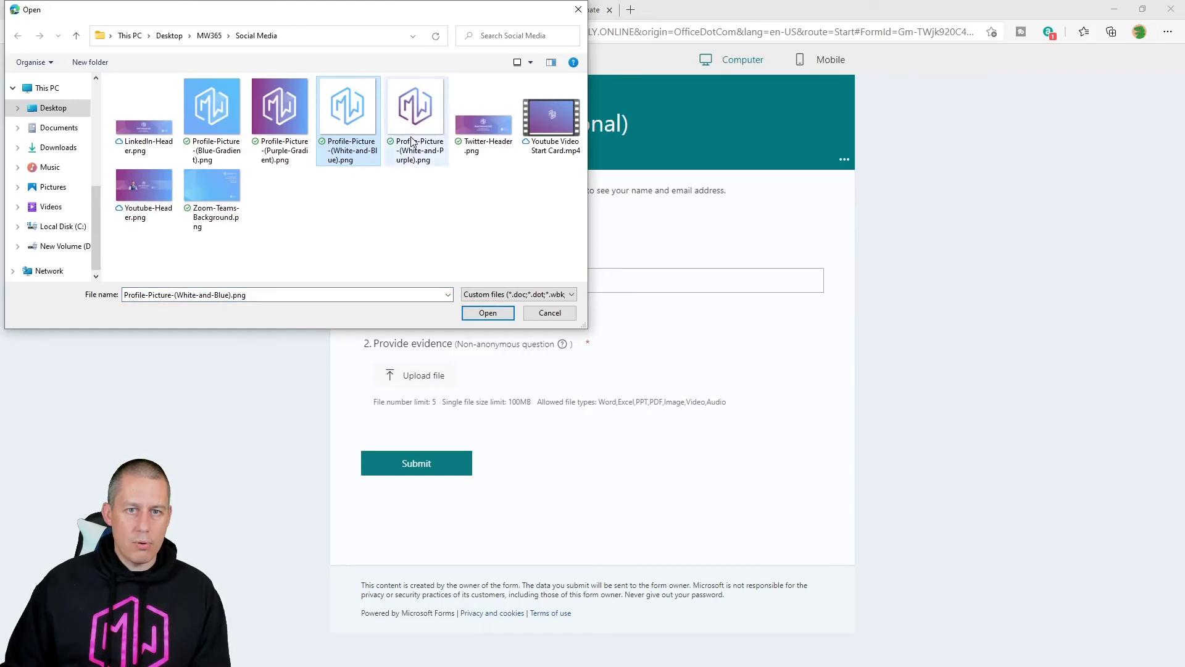
key("shift+Right")
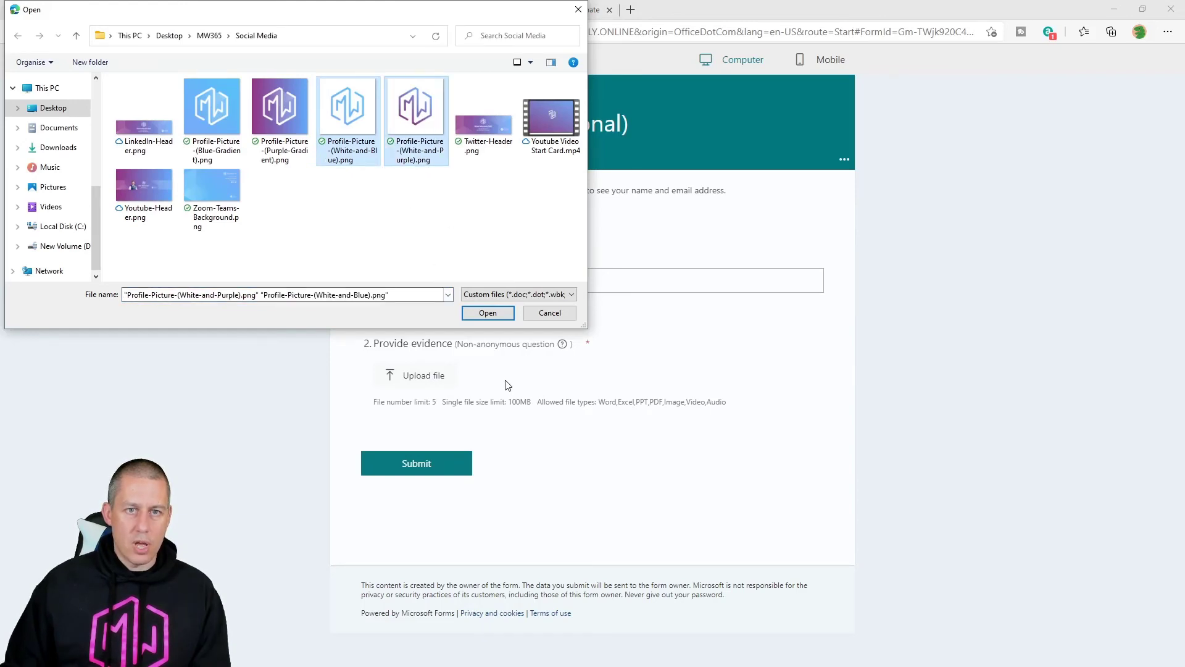
left_click(487, 313)
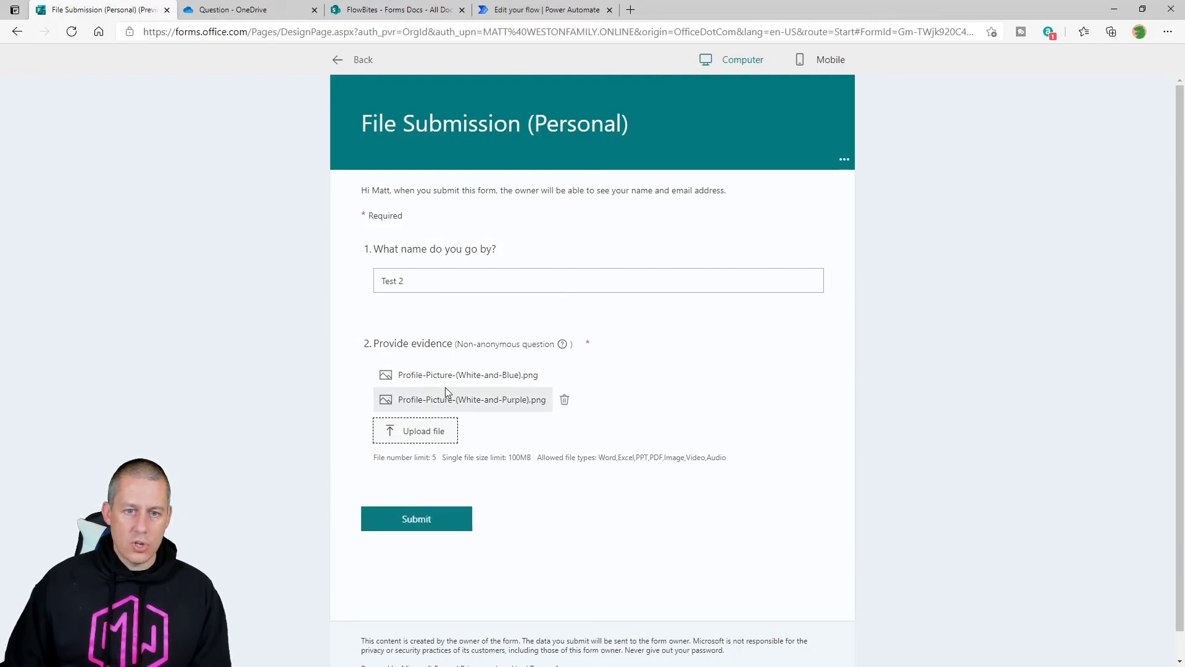
left_click(420, 526)
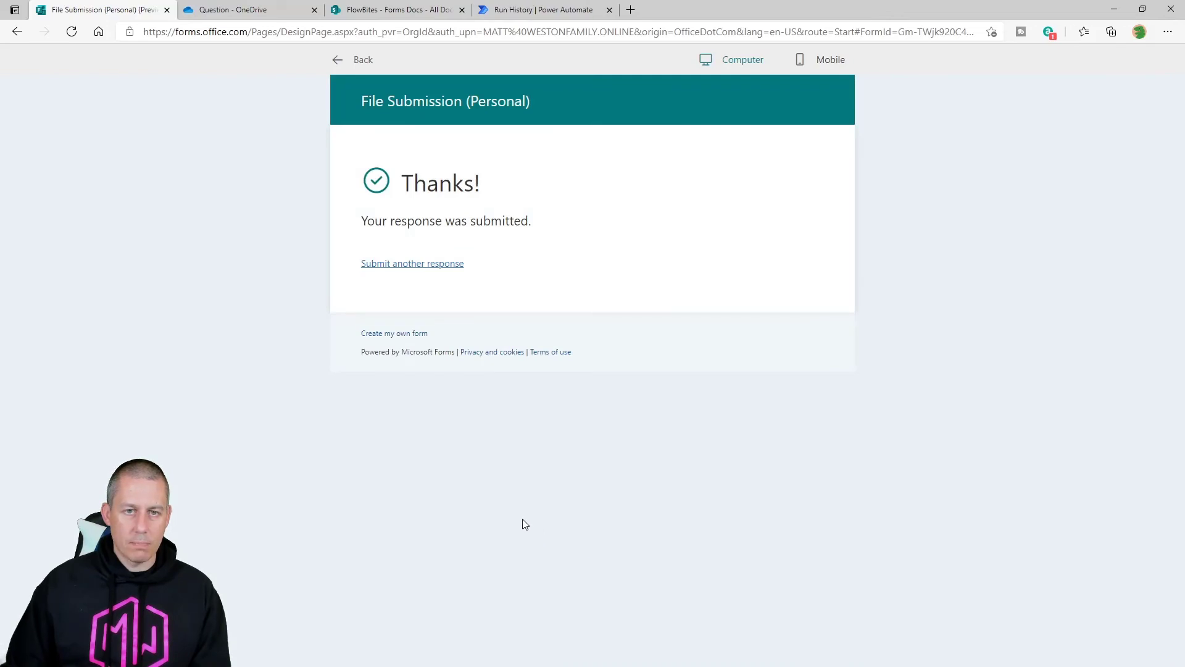
Check the OneDrive Question folder, the flow run's progress and the SharePoint Forms Docs library for the moved files.
left_click(241, 9)
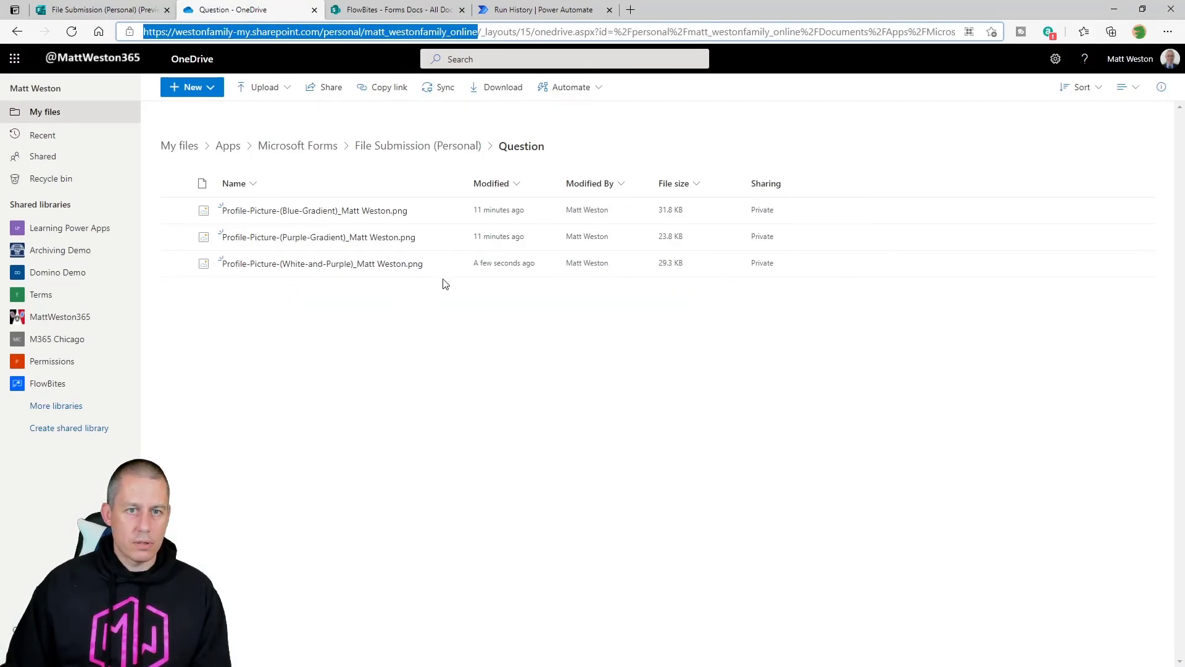
left_click(530, 13)
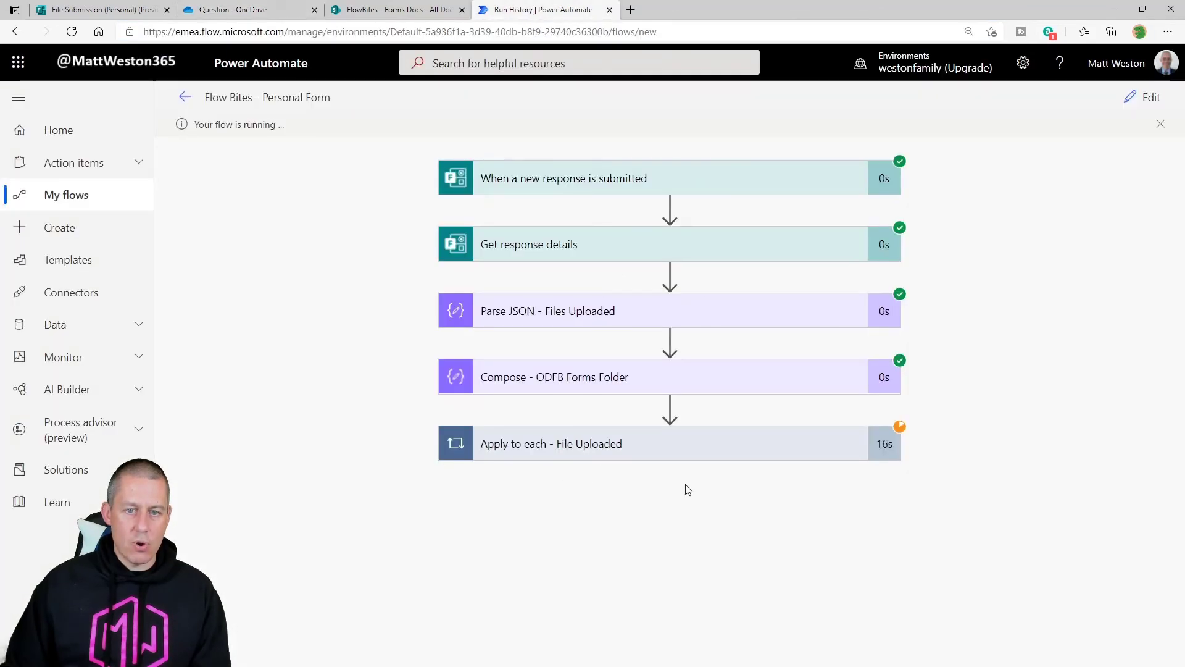
left_click(405, 11)
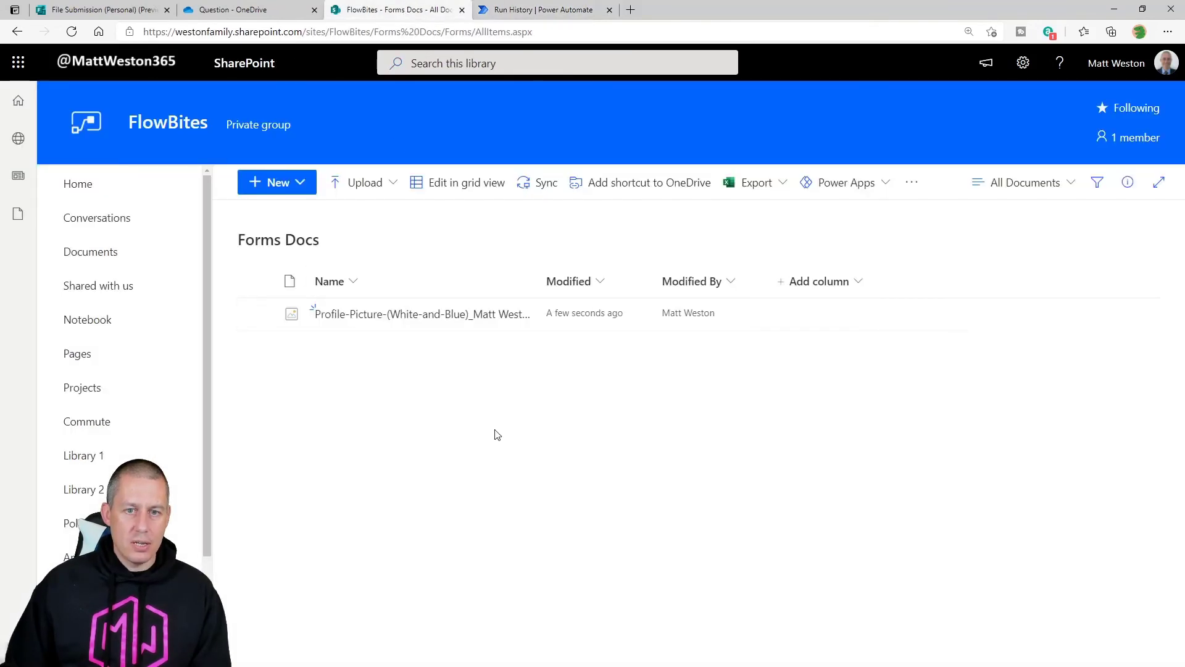